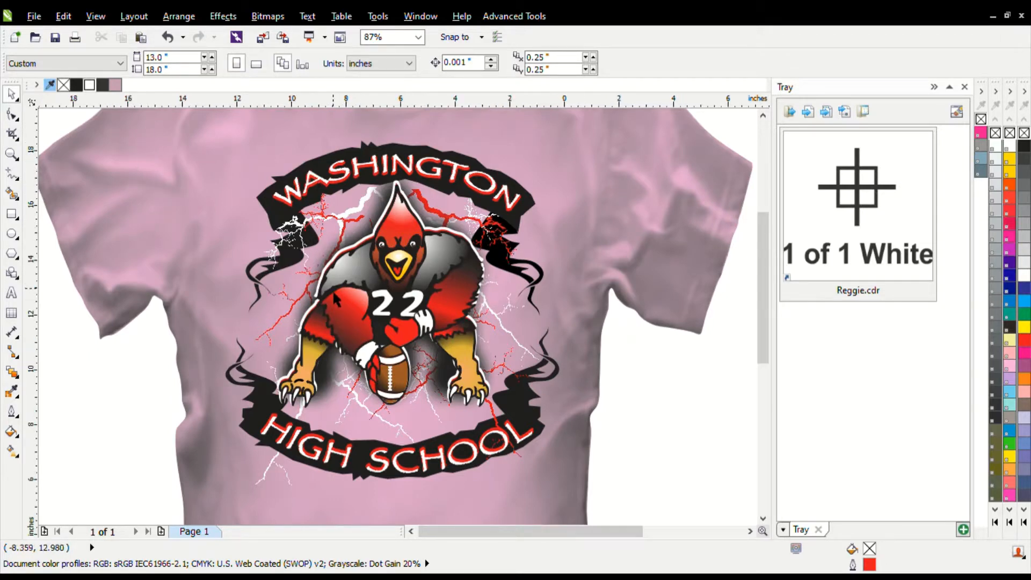
Copy the page 1 design with its background, registration marks and label, and paste it onto a new second page.
{"action": "scroll", "coordinate": [373, 268], "scroll_direction": "down", "scroll_amount": 4}
{"action": "key", "text": "z"}
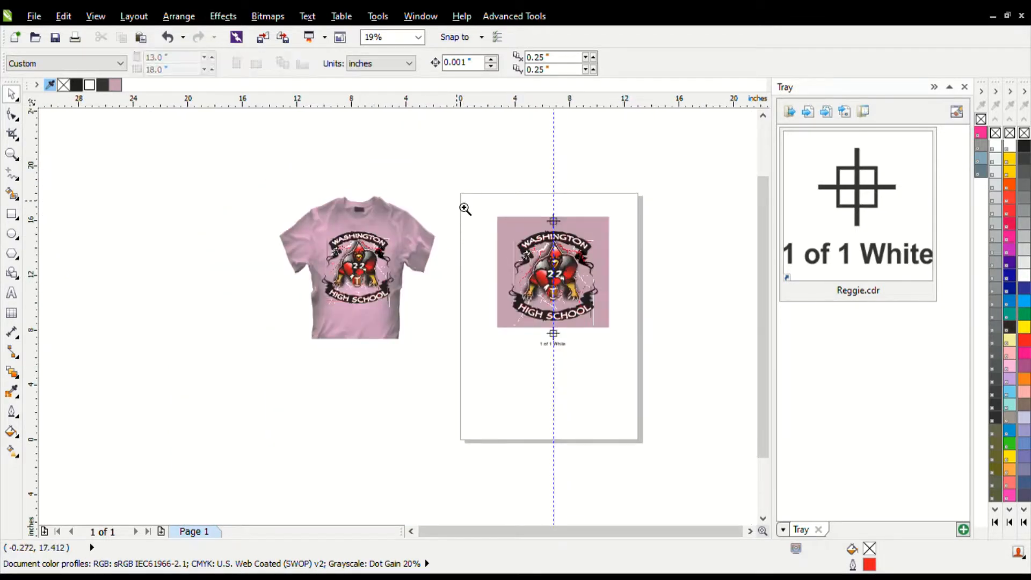
{"action": "left_click_drag", "start_coordinate": [457, 186], "coordinate": [644, 358]}
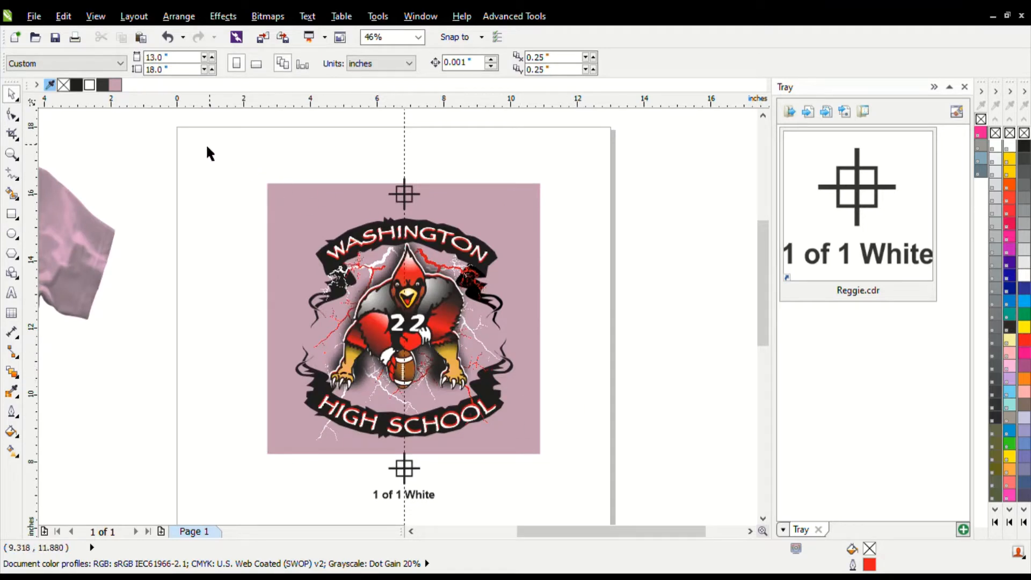
{"action": "left_click_drag", "start_coordinate": [197, 135], "coordinate": [629, 511]}
{"action": "key", "text": "ctrl+c"}
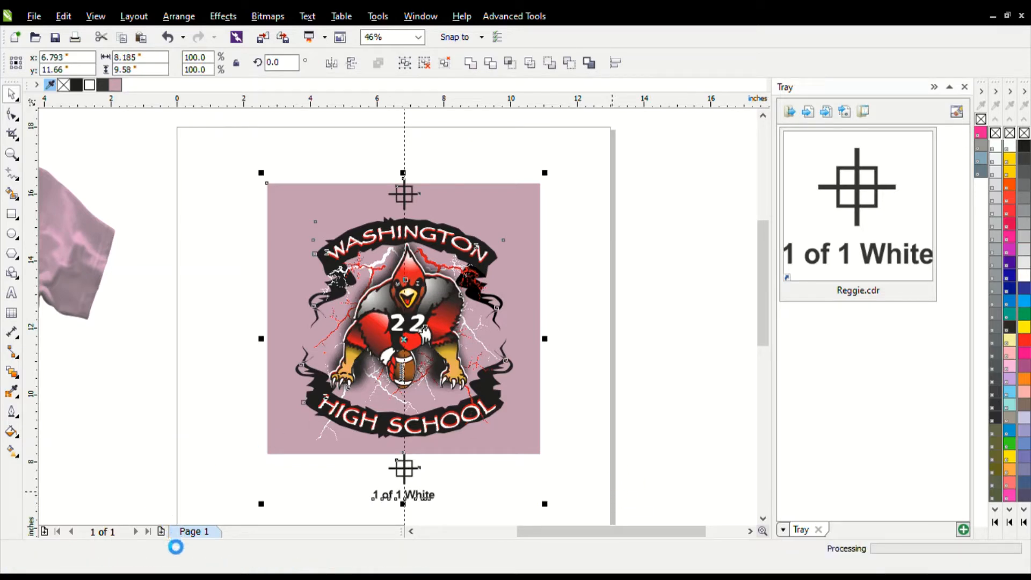
{"action": "left_click", "coordinate": [161, 531]}
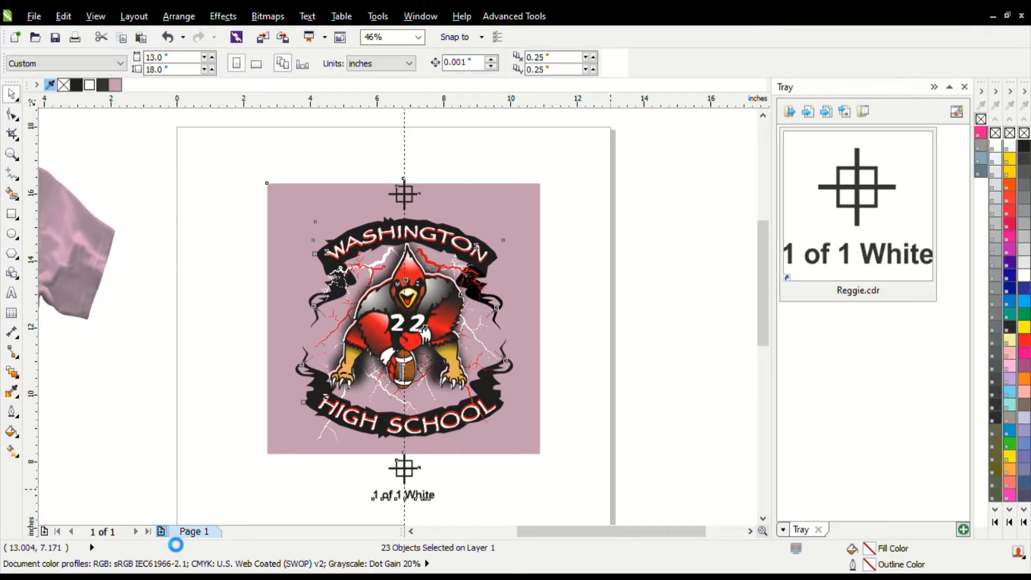
{"action": "key", "text": "ctrl+v"}
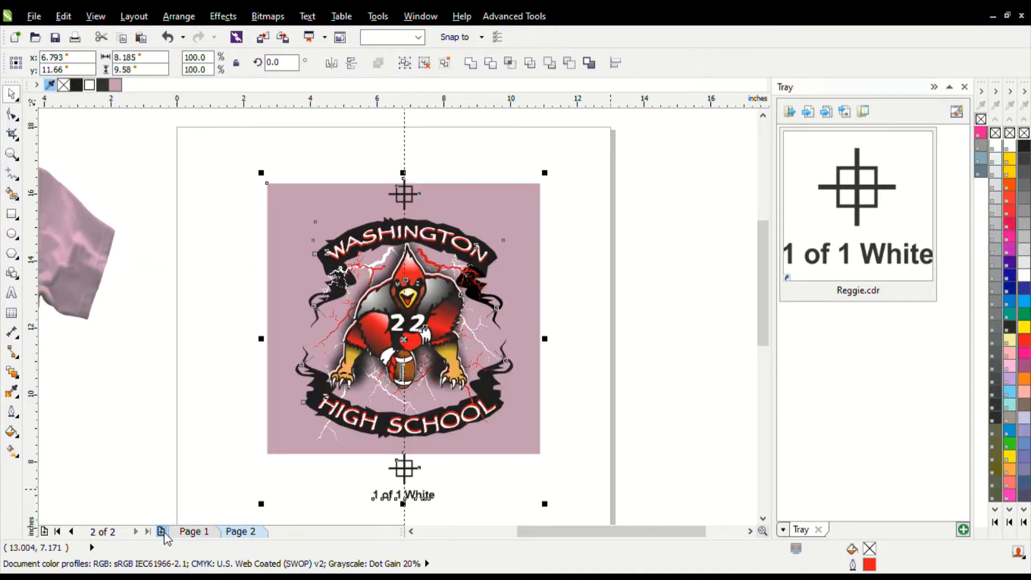
Add three more pages and paste the copied design onto each, making five pages in total.
{"action": "left_click", "coordinate": [161, 531]}
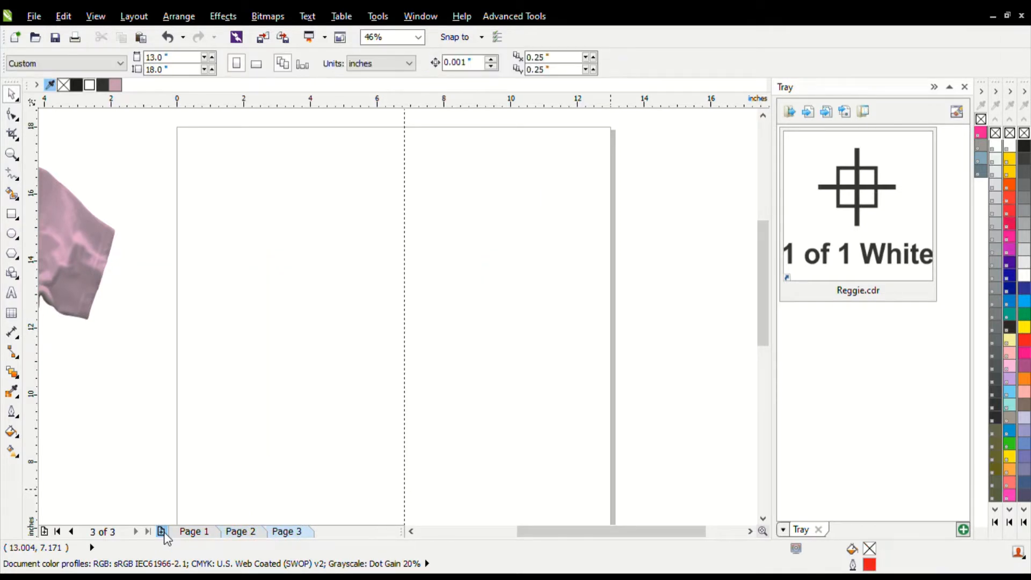
{"action": "key", "text": "ctrl+v"}
{"action": "left_click", "coordinate": [161, 531]}
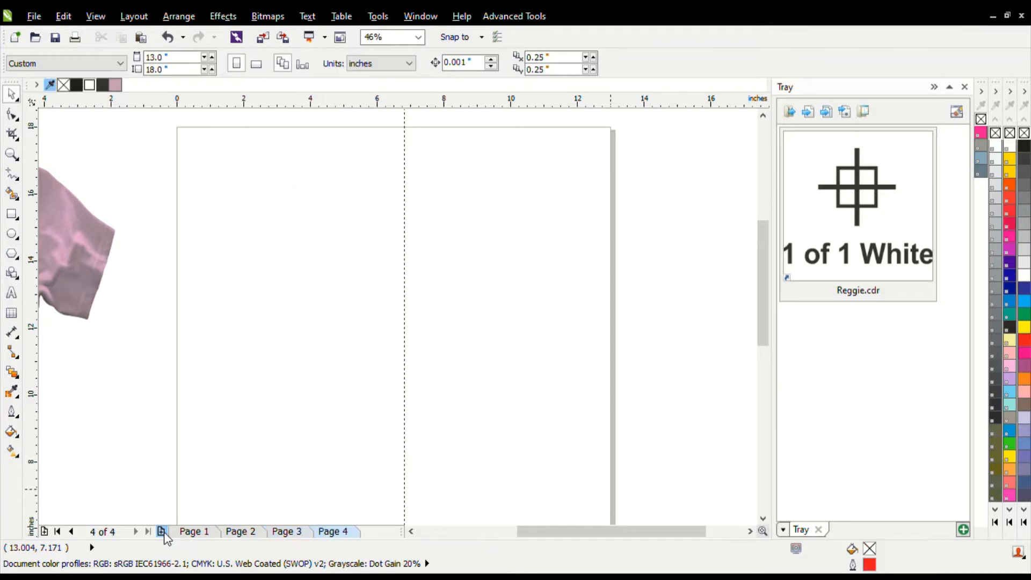
{"action": "key", "text": "ctrl+v"}
{"action": "left_click", "coordinate": [161, 531]}
{"action": "key", "text": "ctrl+v"}
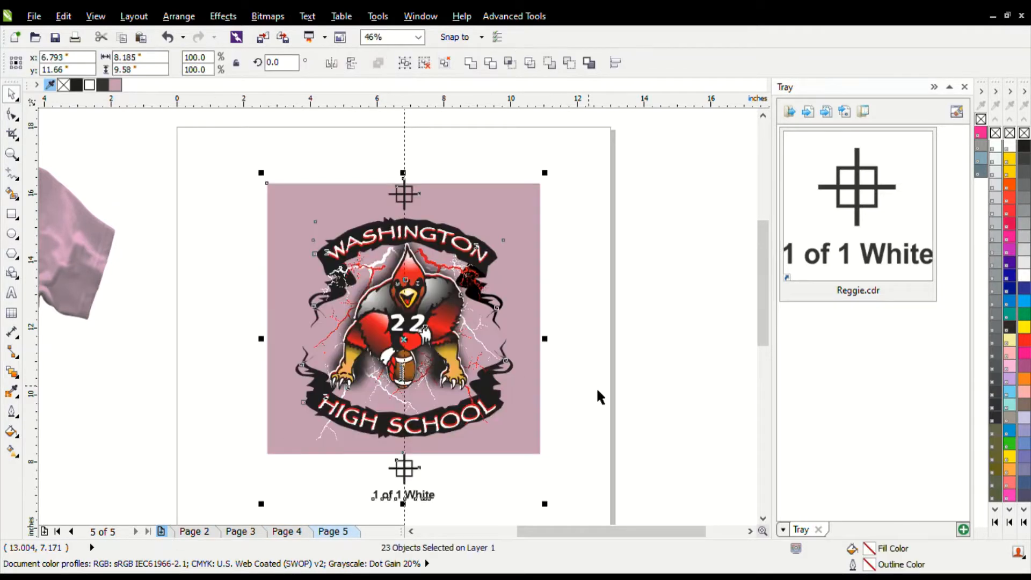
{"action": "left_click", "coordinate": [627, 418]}
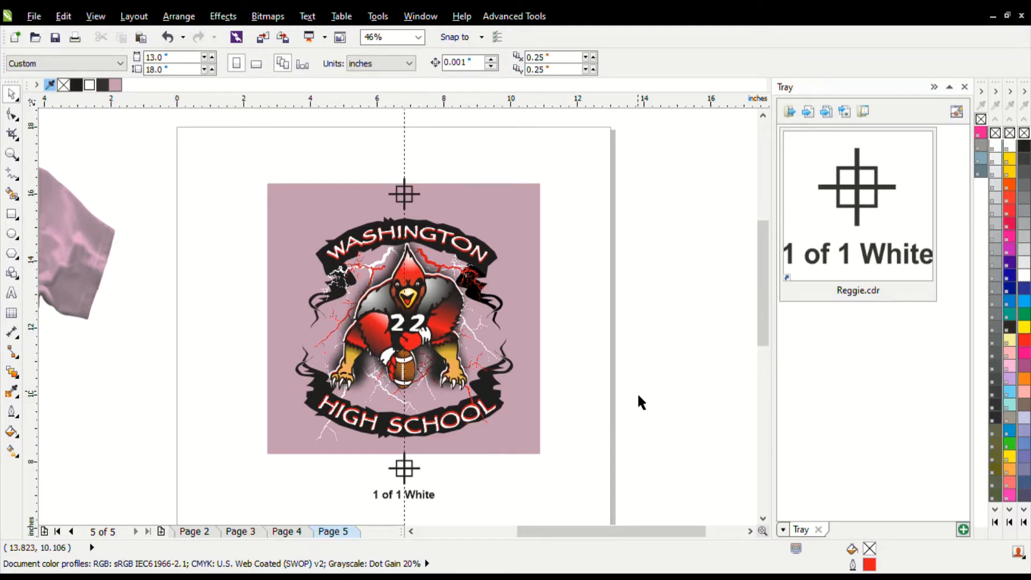
Undo all the pasted designs and the four added pages, back to the single original page.
{"action": "key", "text": "ctrl+z"}
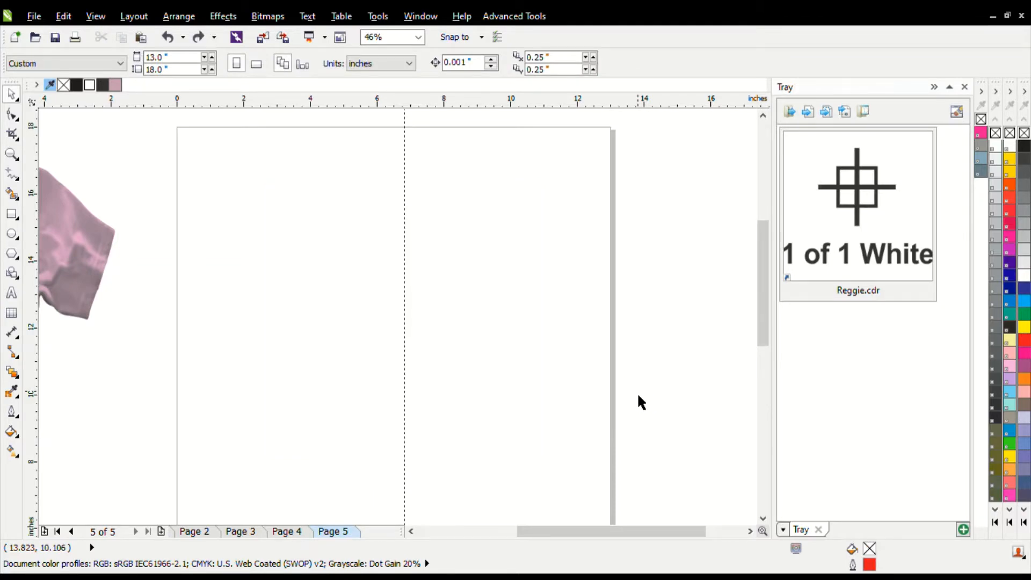
{"action": "key", "text": "ctrl+z"}
{"action": "key", "text": "ctrl+z"}
{"action": "key", "text": "ctrl+z"}
{"action": "key", "text": "ctrl+z"}
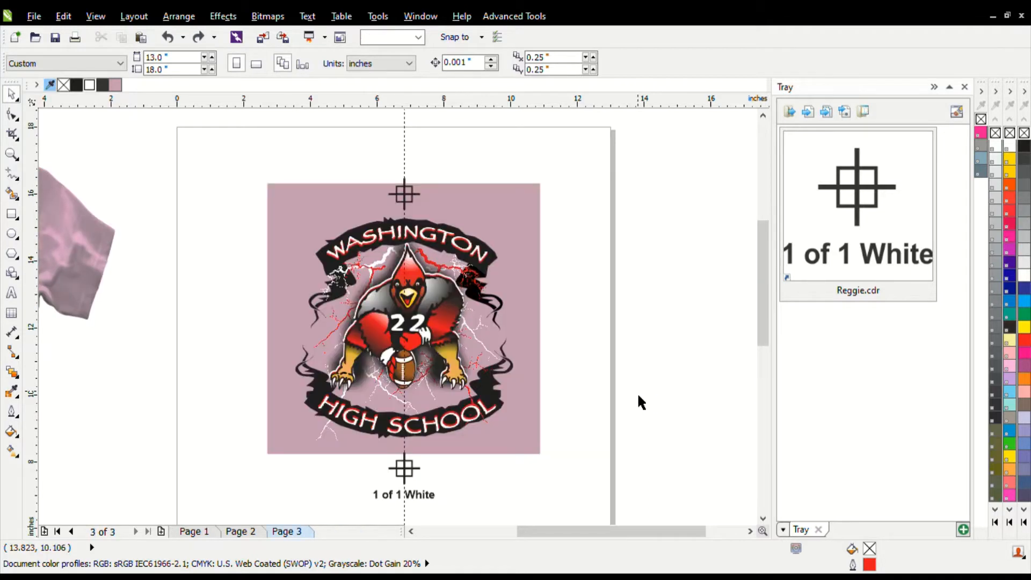
{"action": "key", "text": "ctrl+z"}
{"action": "key", "text": "ctrl+z"}
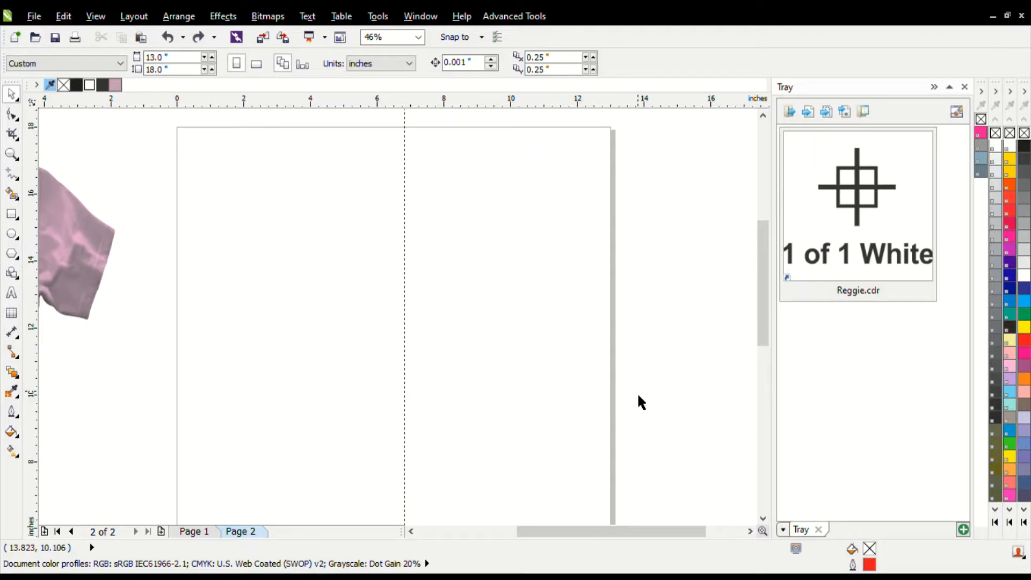
{"action": "key", "text": "ctrl+z"}
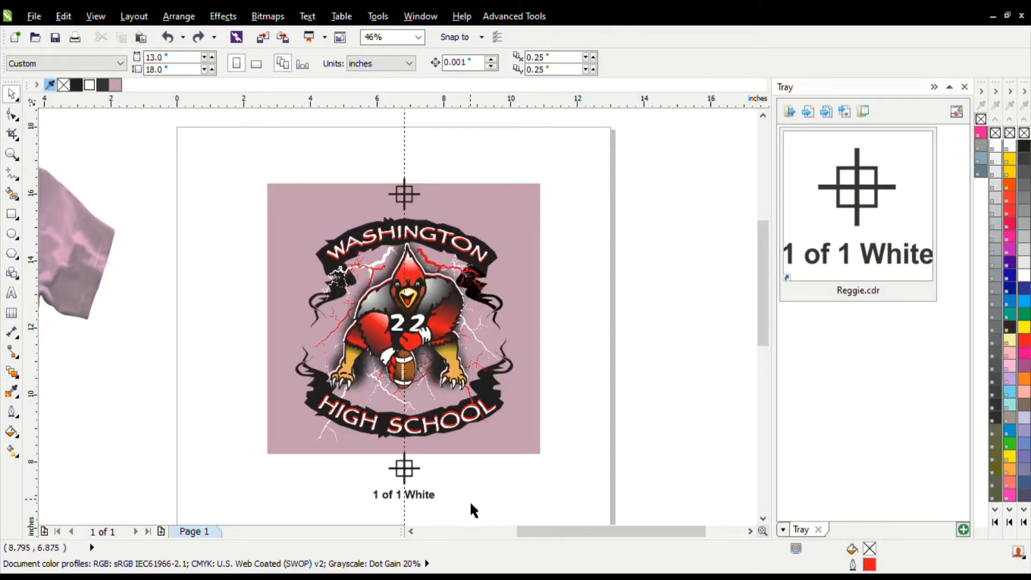
Change the label below the bottom registration mark on page 1 to read "1 of 5 White".
{"action": "key", "text": "F2"}
{"action": "left_click_drag", "start_coordinate": [338, 462], "coordinate": [488, 526]}
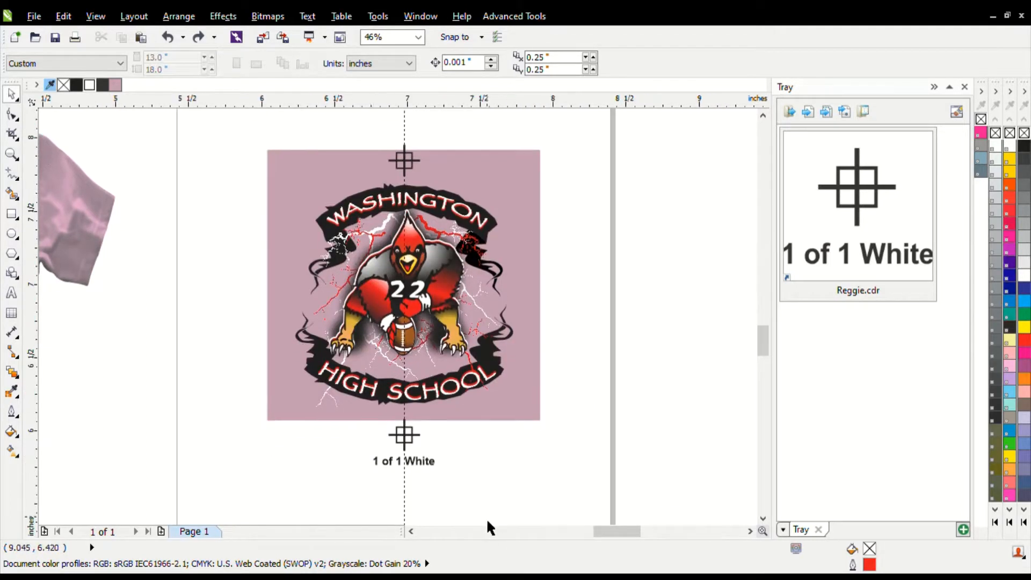
{"action": "double_click", "coordinate": [360, 302]}
{"action": "double_click", "coordinate": [359, 304]}
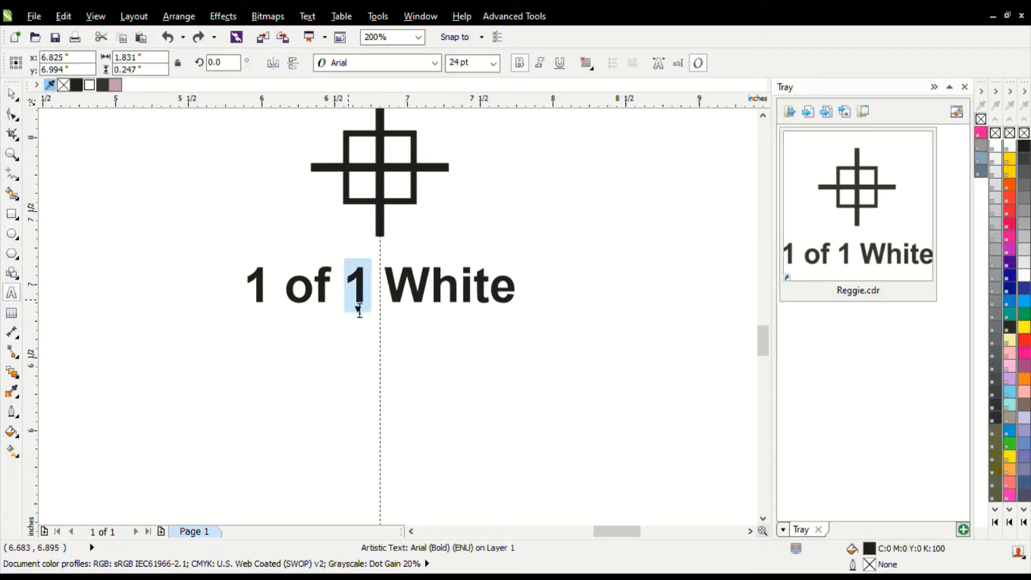
{"action": "type", "text": "5"}
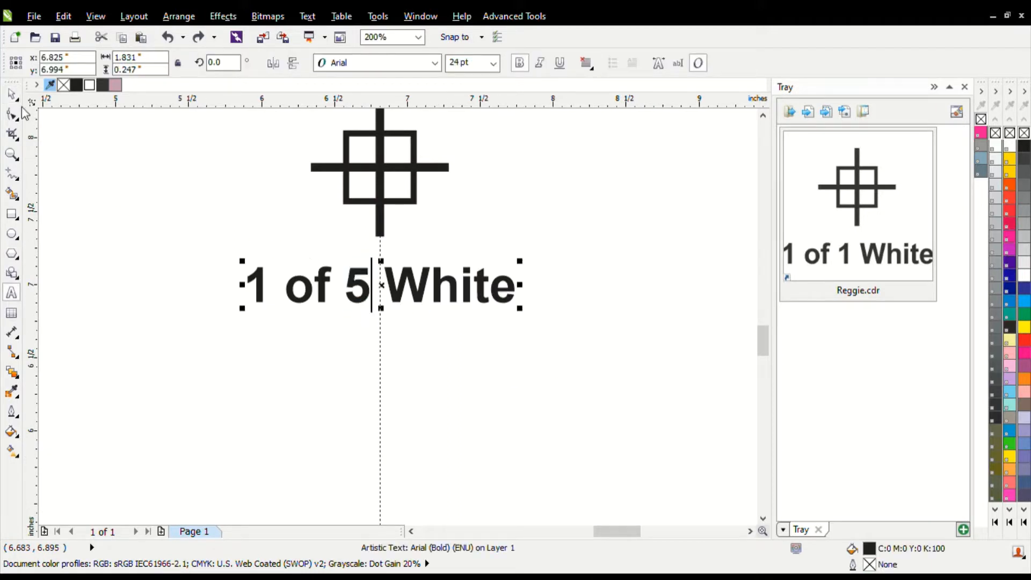
{"action": "left_click", "coordinate": [11, 95]}
{"action": "scroll", "coordinate": [496, 452], "scroll_direction": "down", "scroll_amount": 3}
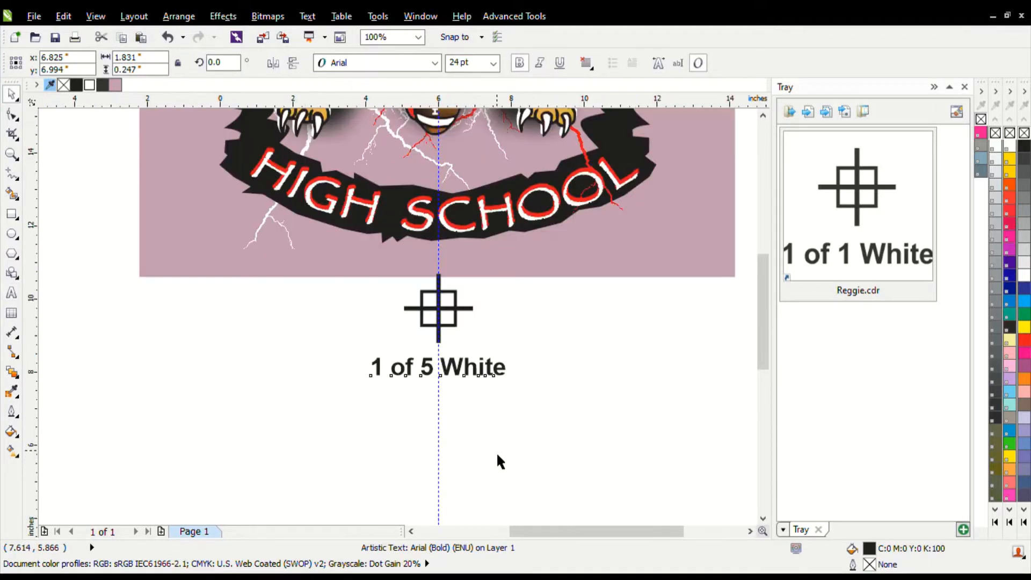
Copy the entire page 1 design, including background, registration marks and the "1 of 5 White" label, onto a new page 2.
{"action": "key", "text": "z"}
{"action": "left_click_drag", "start_coordinate": [323, 212], "coordinate": [637, 477]}
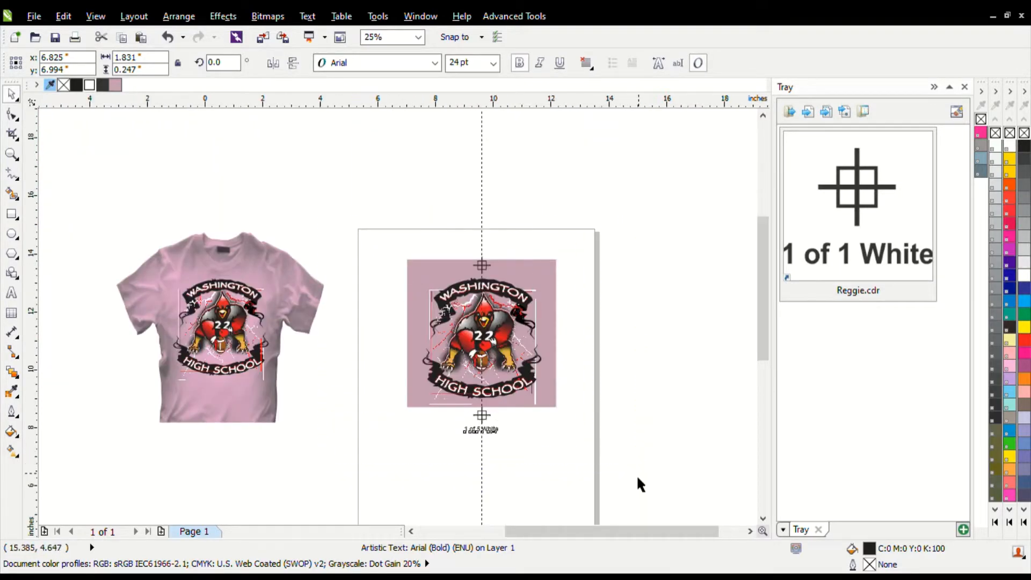
{"action": "left_click", "coordinate": [610, 179]}
{"action": "left_click_drag", "start_coordinate": [610, 150], "coordinate": [226, 472]}
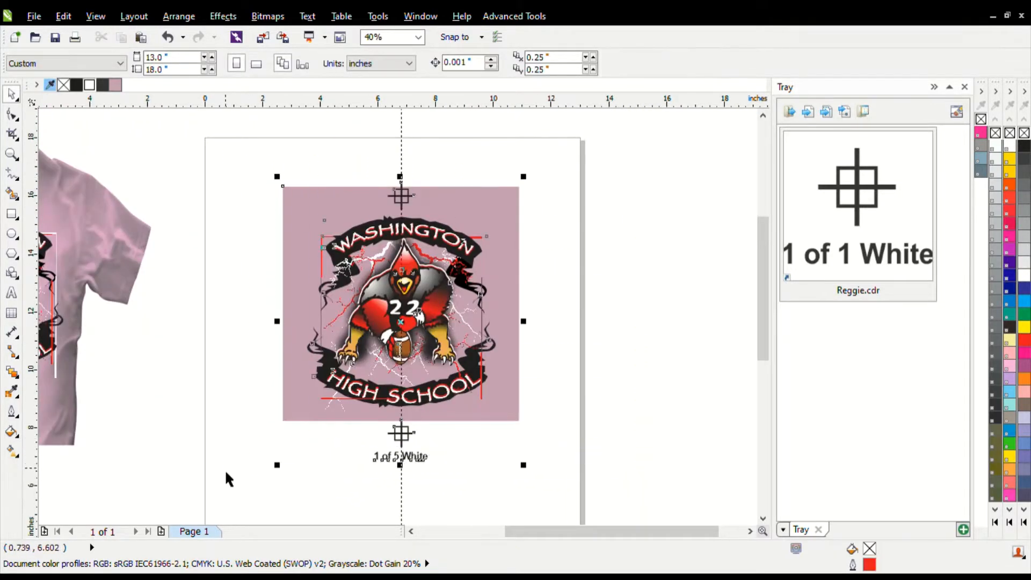
{"action": "key", "text": "ctrl+c"}
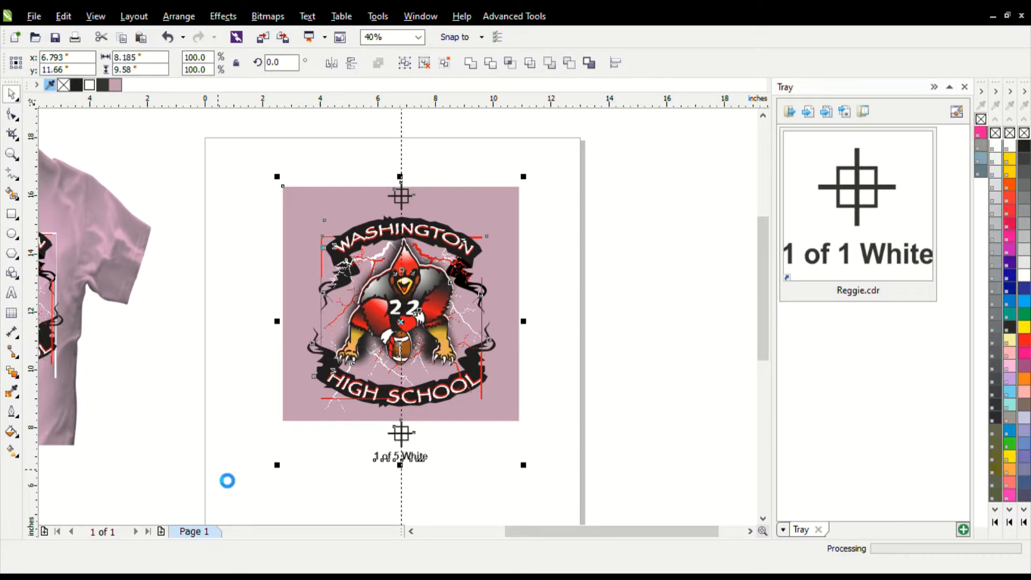
{"action": "left_click", "coordinate": [161, 531]}
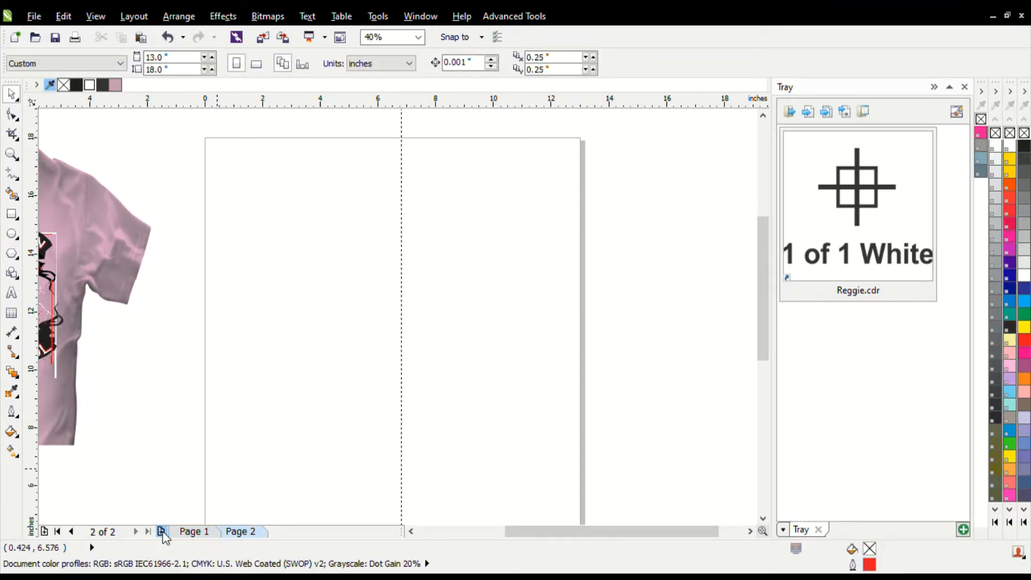
{"action": "key", "text": "ctrl+v"}
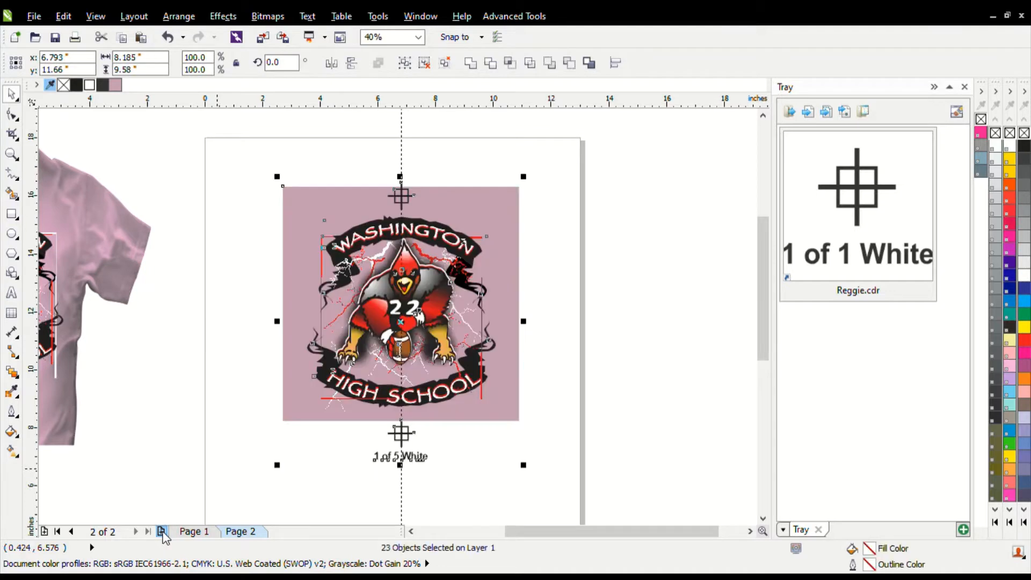
Add pages 3, 4 and 5 and paste the copied design onto each of them.
{"action": "left_click", "coordinate": [161, 531]}
{"action": "key", "text": "ctrl+v"}
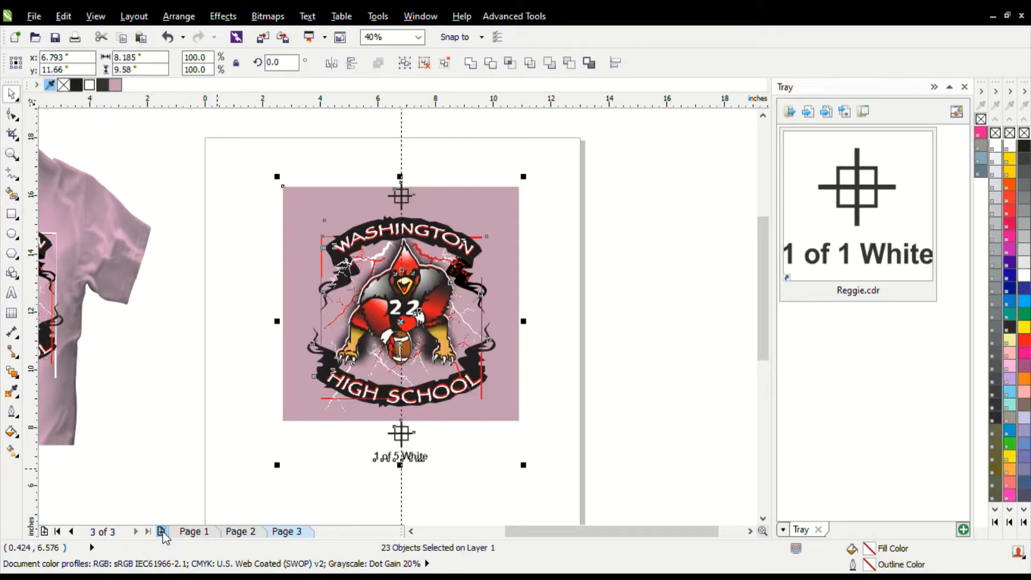
{"action": "left_click", "coordinate": [161, 531]}
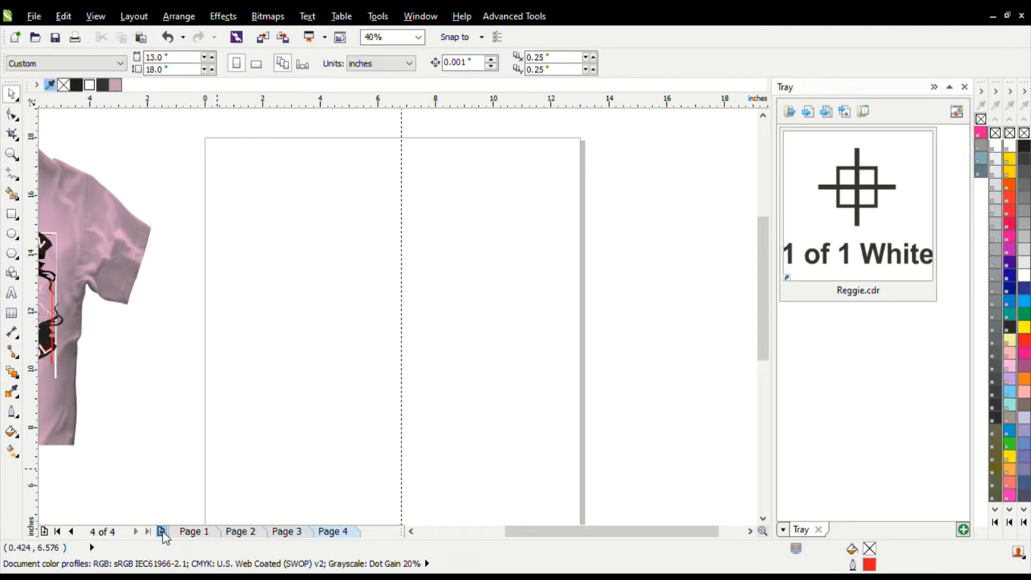
{"action": "key", "text": "ctrl+v"}
{"action": "left_click", "coordinate": [161, 531]}
{"action": "key", "text": "ctrl+v"}
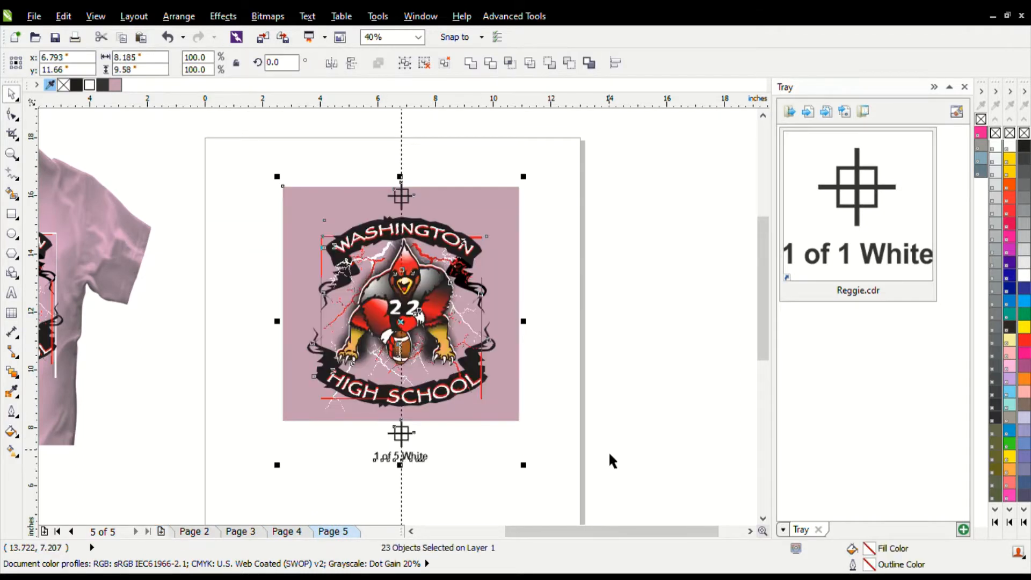
Edit the label below the bottom registration mark on page 5 to read "5 of 5 Black".
{"action": "key", "text": "F2"}
{"action": "left_click_drag", "start_coordinate": [344, 408], "coordinate": [459, 477]}
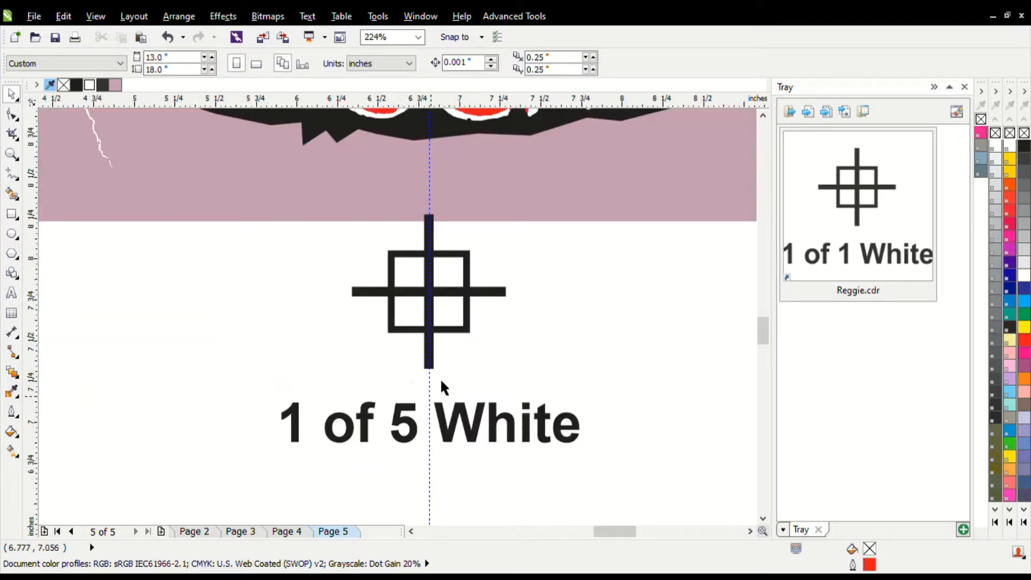
{"action": "double_click", "coordinate": [302, 436]}
{"action": "left_click_drag", "start_coordinate": [310, 442], "coordinate": [296, 449]}
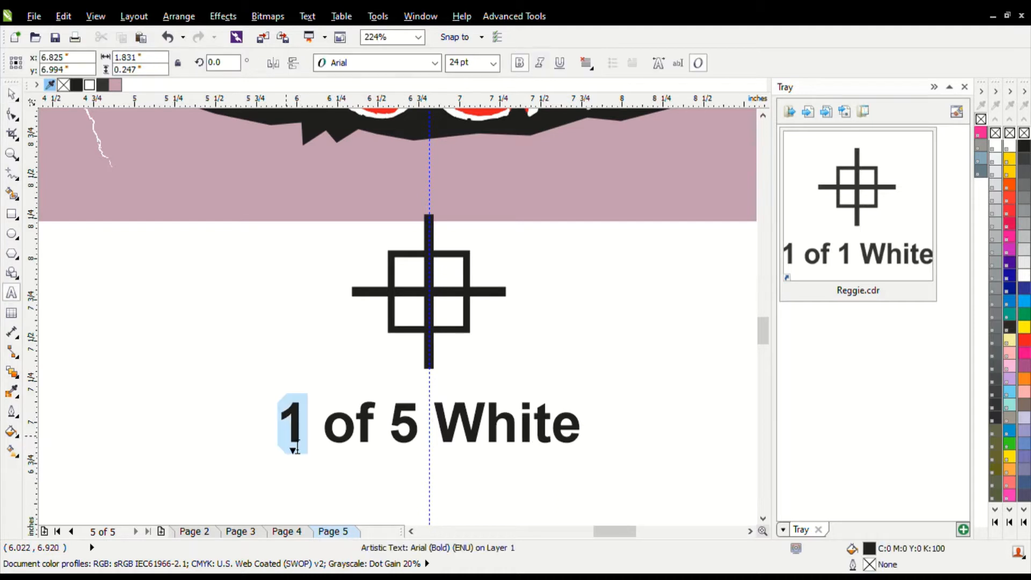
{"action": "type", "text": "5"}
{"action": "double_click", "coordinate": [530, 435]}
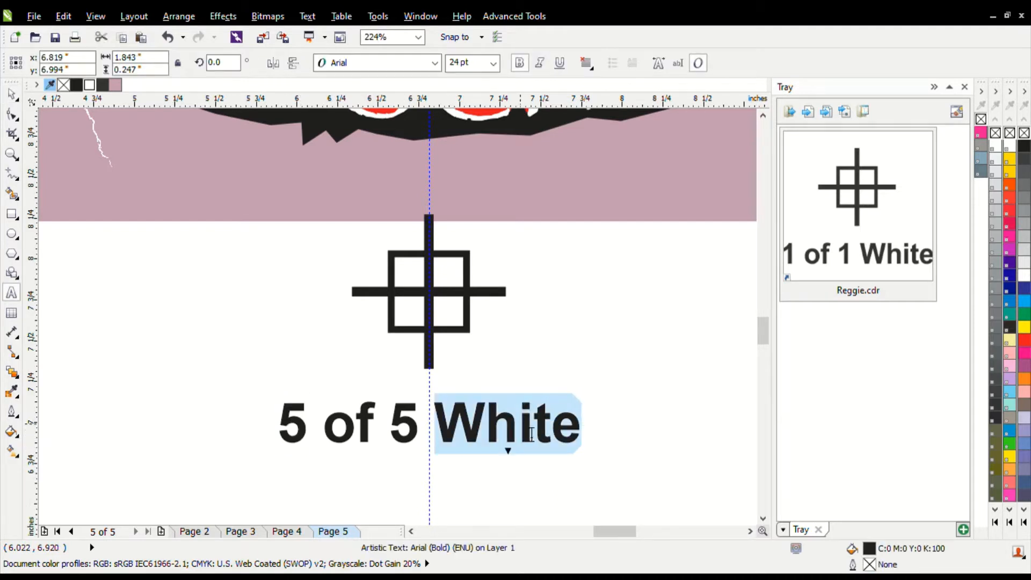
{"action": "type", "text": "Black"}
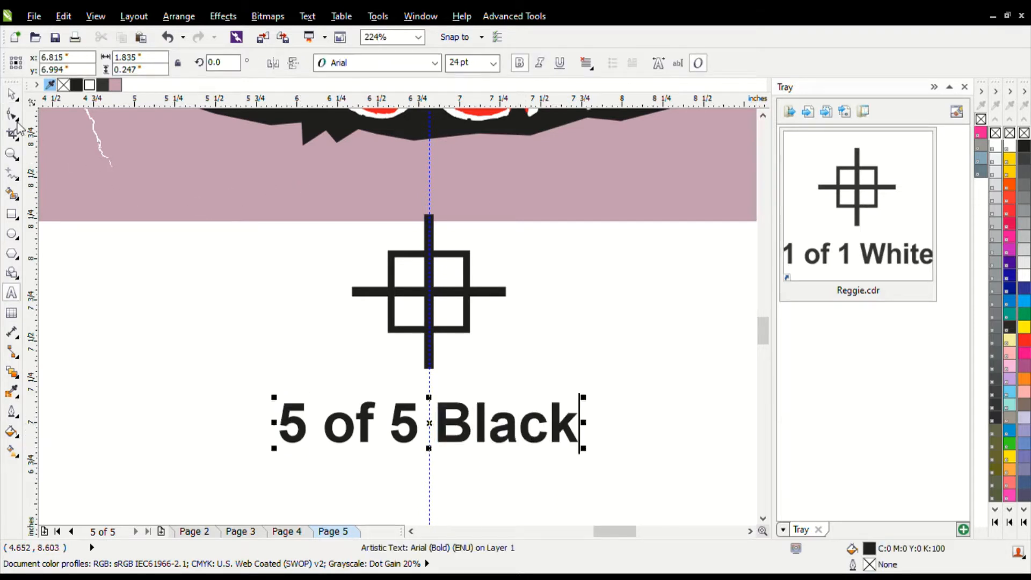
{"action": "left_click", "coordinate": [12, 94]}
Delete the pink background rectangle behind the artwork on page 5.
{"action": "scroll", "coordinate": [495, 327], "scroll_direction": "down", "scroll_amount": 3}
{"action": "scroll", "coordinate": [494, 327], "scroll_direction": "down", "scroll_amount": 2}
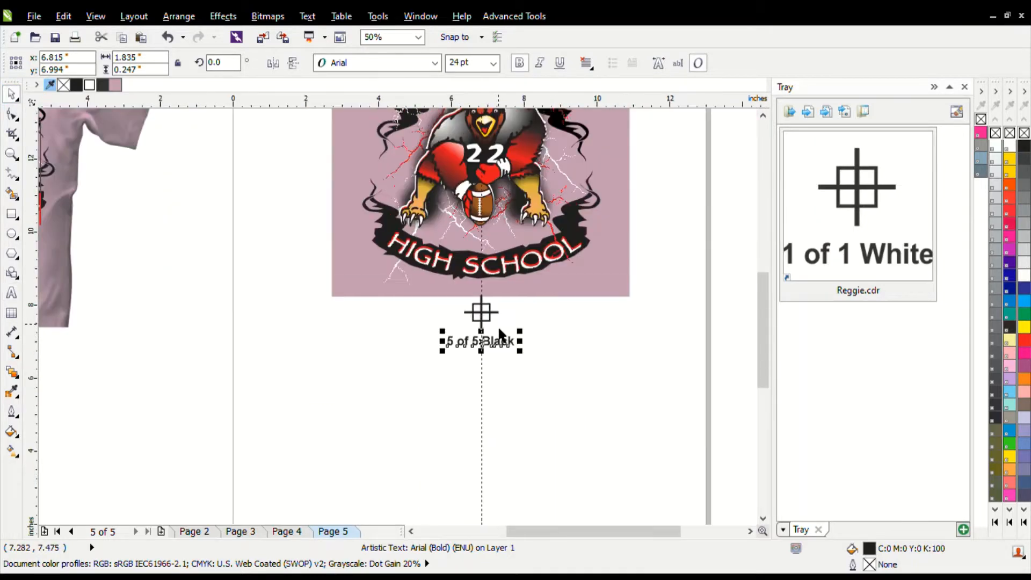
{"action": "key", "text": "z"}
{"action": "left_click_drag", "start_coordinate": [350, 141], "coordinate": [584, 353]}
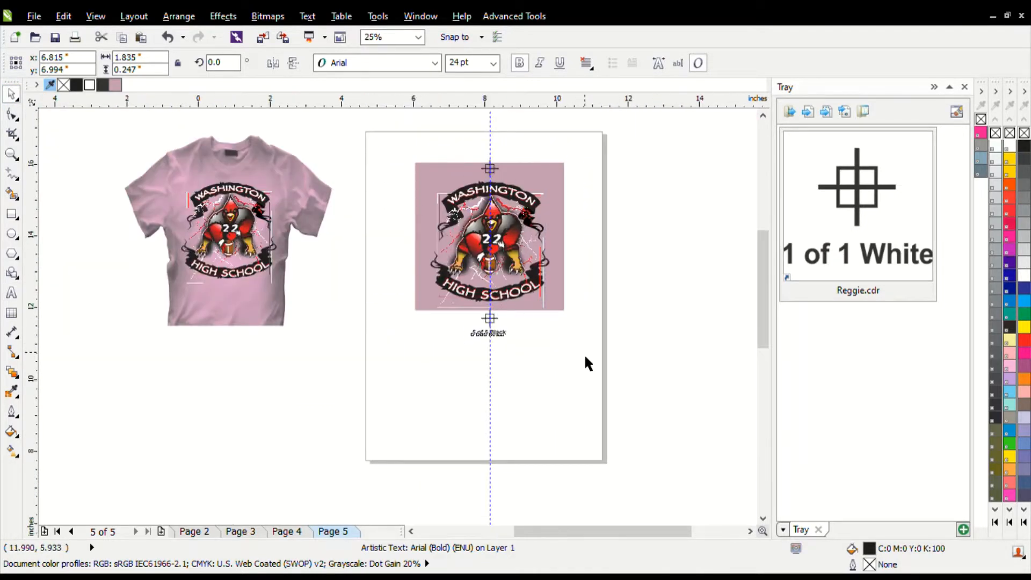
{"action": "left_click", "coordinate": [585, 165]}
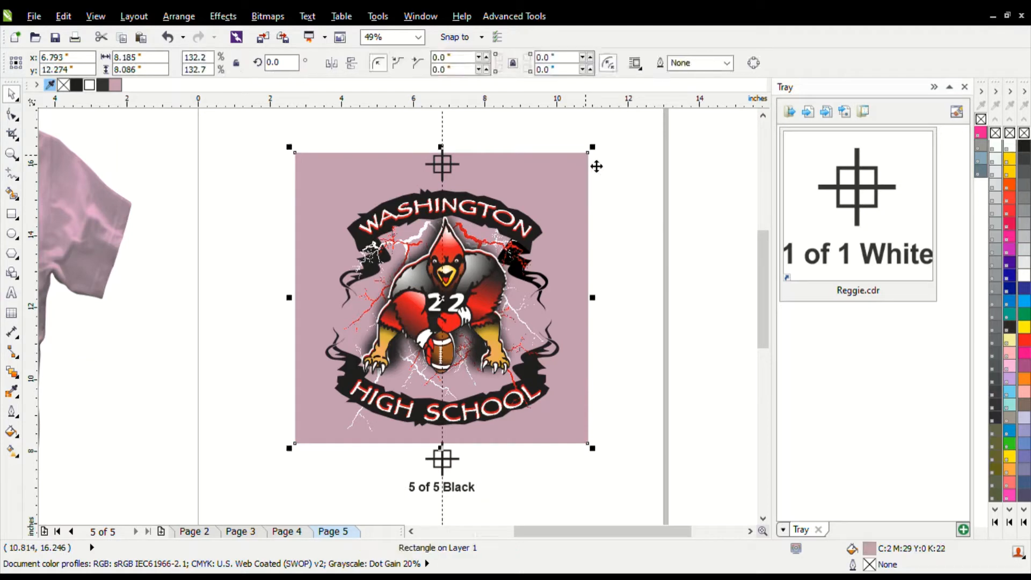
{"action": "key", "text": "Delete"}
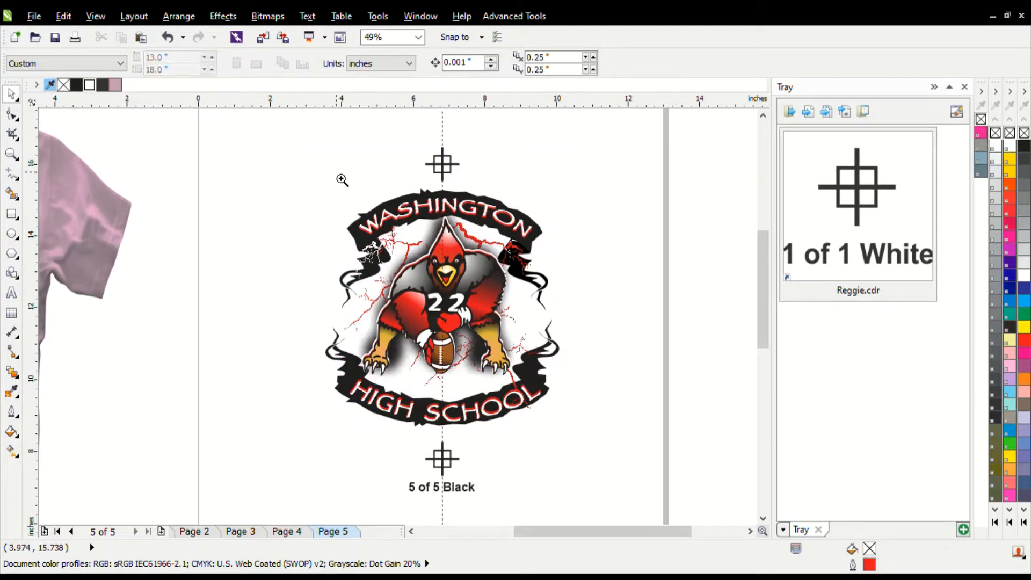
Recolor the red backing behind the WASHINGTON and HIGH SCHOOL lettering white on page 5.
{"action": "left_click_drag", "start_coordinate": [302, 168], "coordinate": [575, 424]}
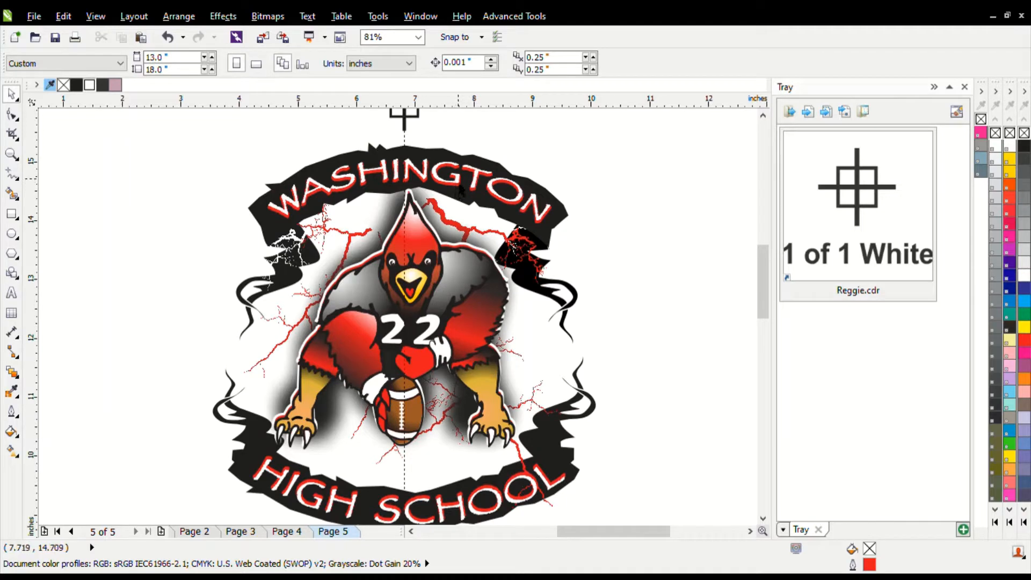
{"action": "left_click", "coordinate": [462, 190]}
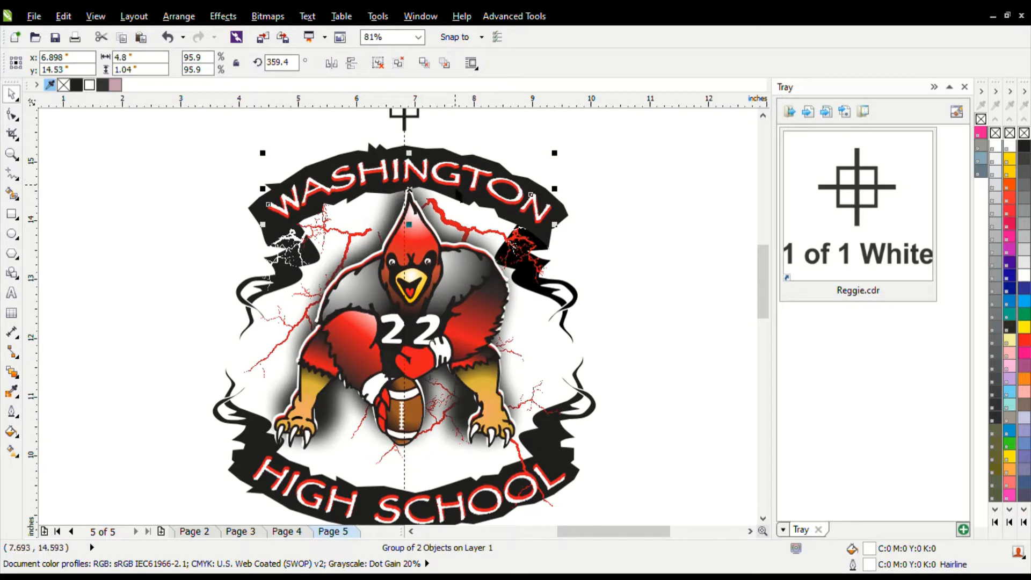
{"action": "left_click", "coordinate": [462, 193]}
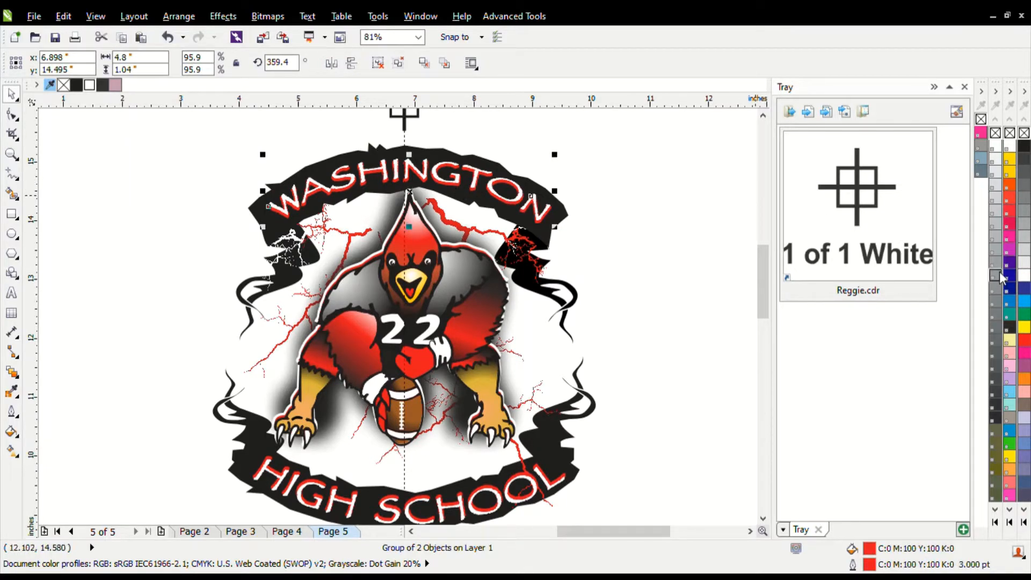
{"action": "left_click", "coordinate": [1024, 276]}
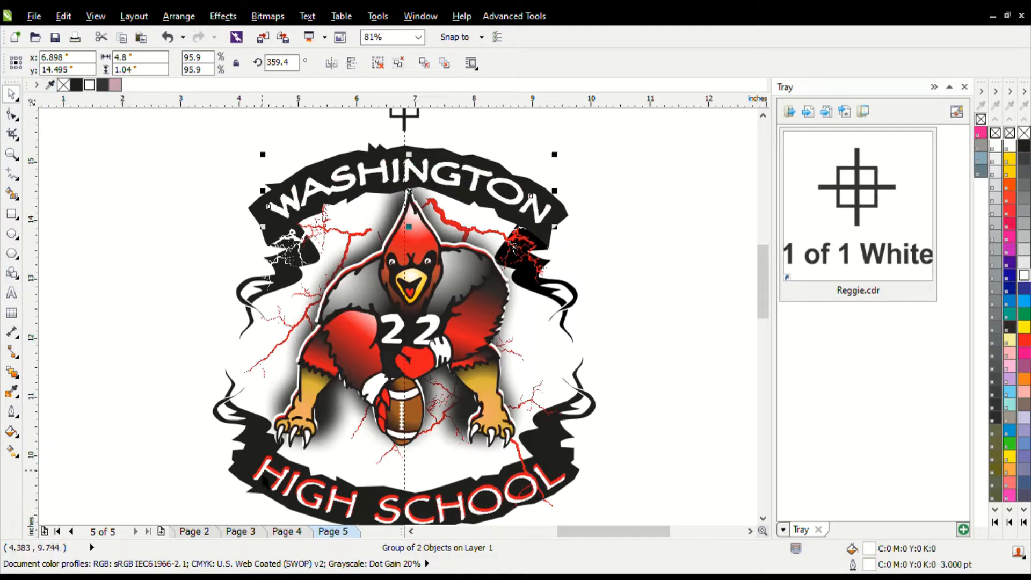
{"action": "left_click", "coordinate": [262, 469]}
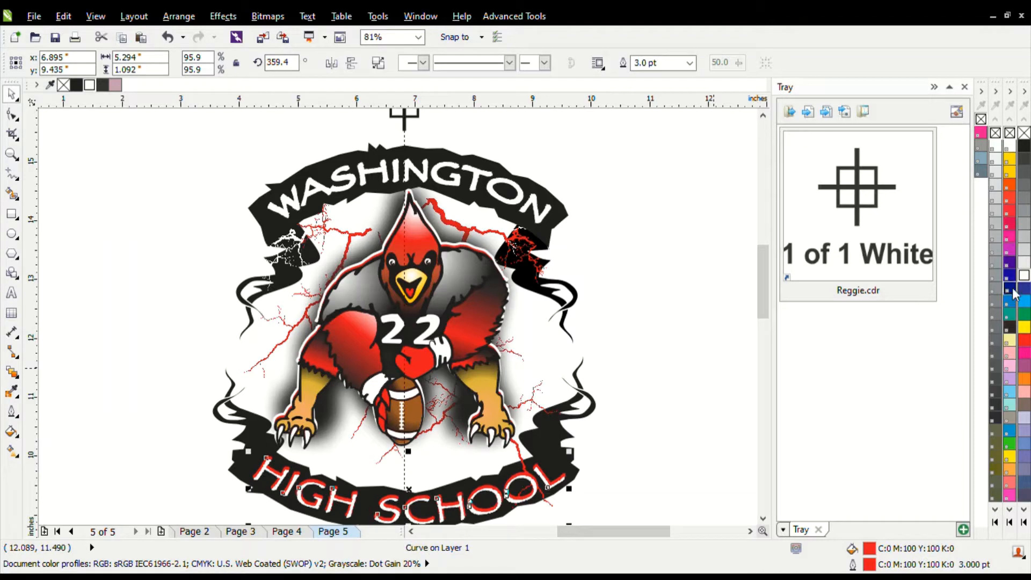
{"action": "left_click", "coordinate": [1024, 275]}
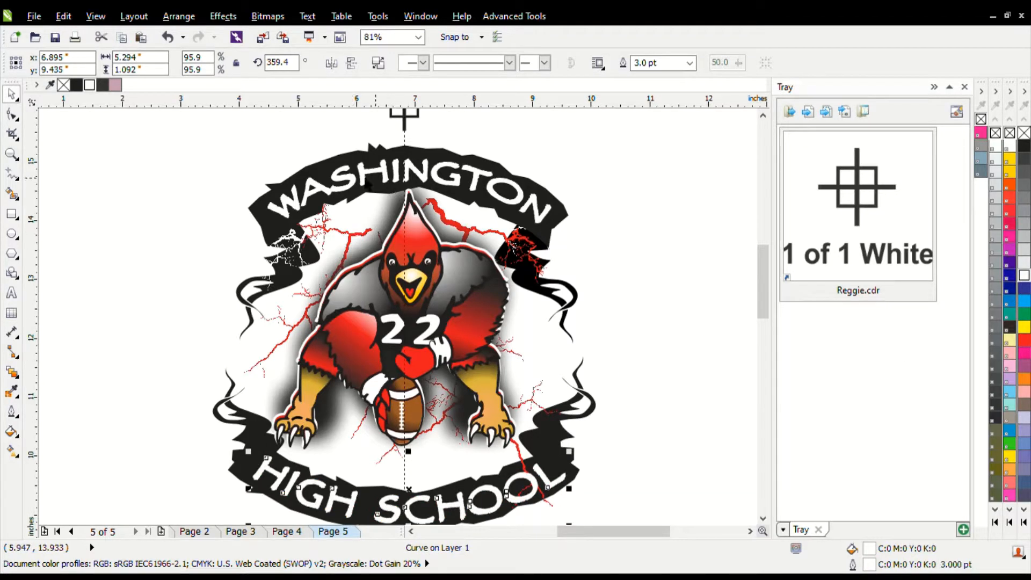
Select the monochrome red lightning bitmap behind the mascot and recolor it white.
{"action": "key", "text": "z"}
{"action": "left_click_drag", "start_coordinate": [235, 160], "coordinate": [564, 369]}
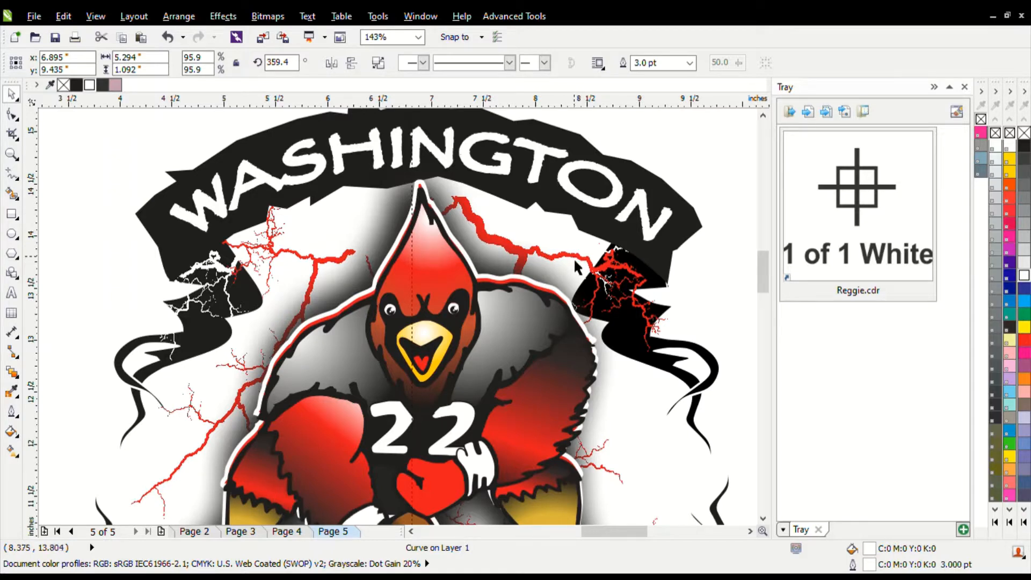
{"action": "key", "text": "Tab"}
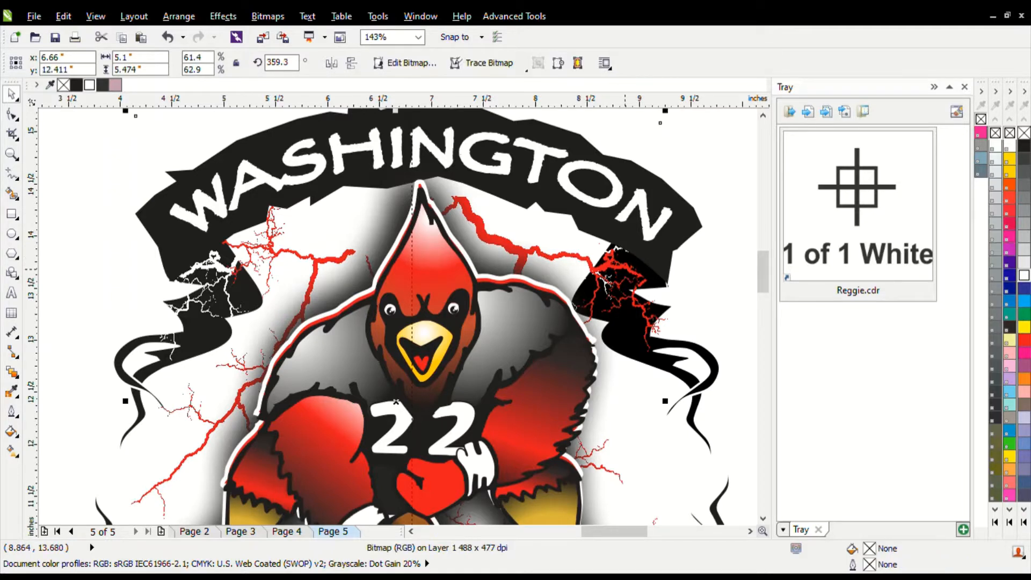
{"action": "key", "text": "Tab"}
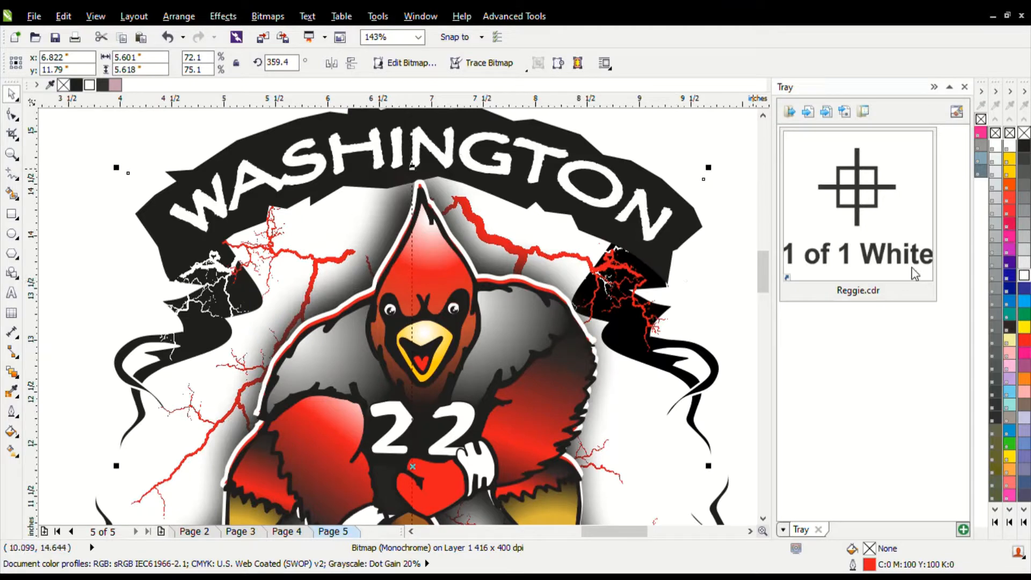
{"action": "left_click", "coordinate": [1024, 276]}
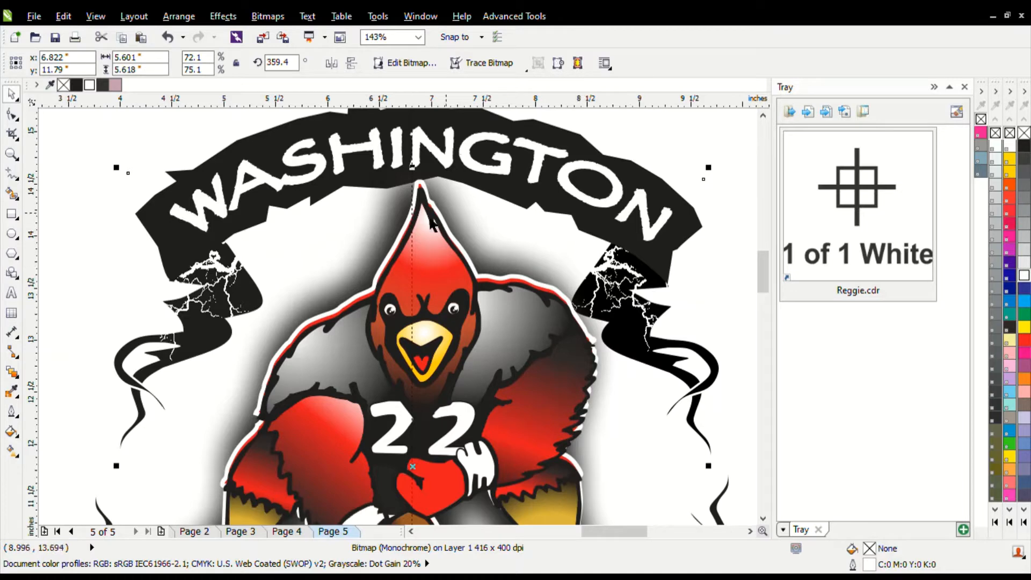
Fill the mascot's red head, yellow beak and red tongue with white.
{"action": "left_click", "coordinate": [443, 254], "text": "ctrl"}
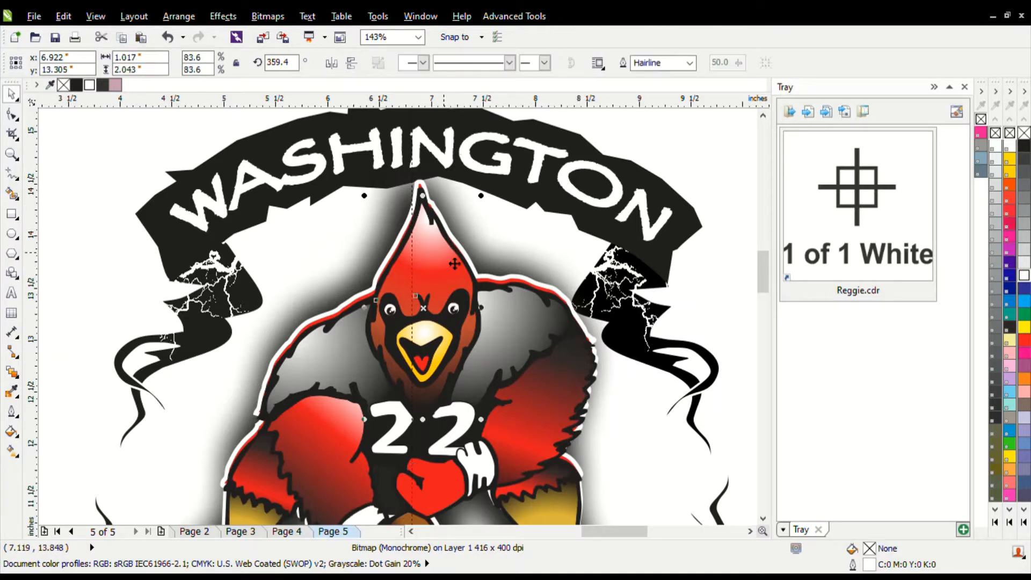
{"action": "left_click", "coordinate": [1023, 275]}
{"action": "left_click", "coordinate": [437, 342], "text": "ctrl"}
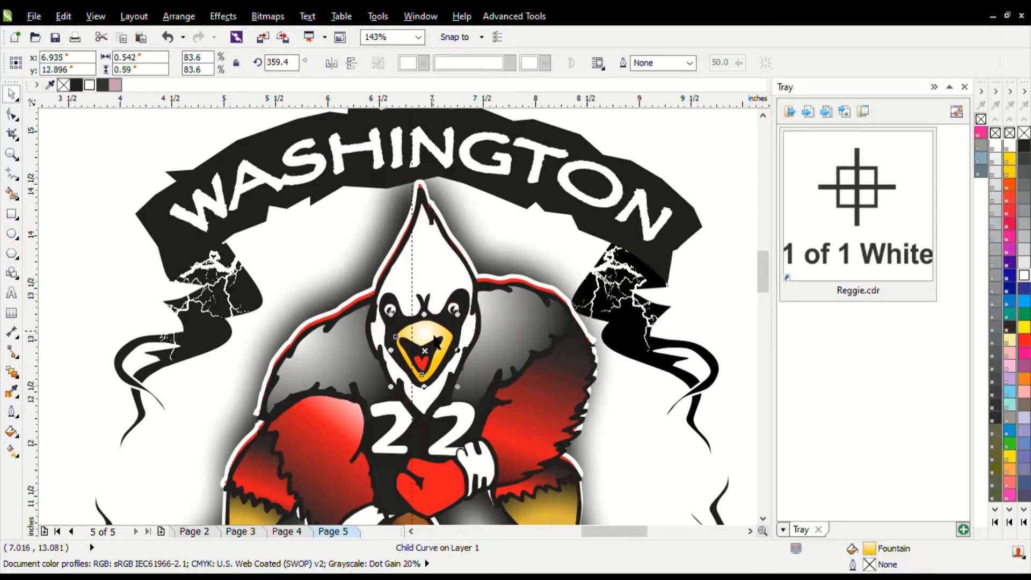
{"action": "key", "text": "ctrl+r"}
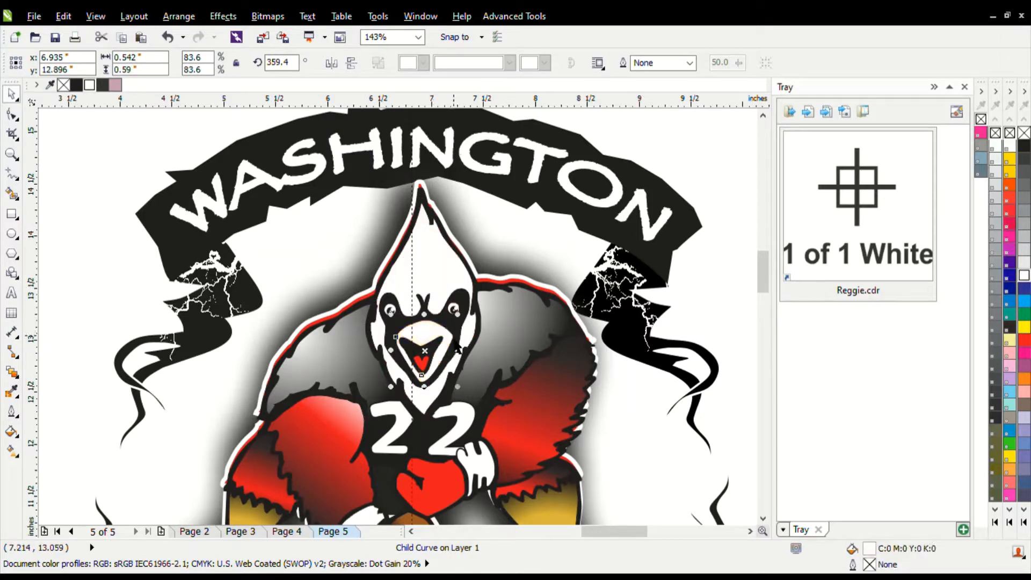
{"action": "left_click", "coordinate": [424, 366], "text": "ctrl"}
{"action": "key", "text": "ctrl+r"}
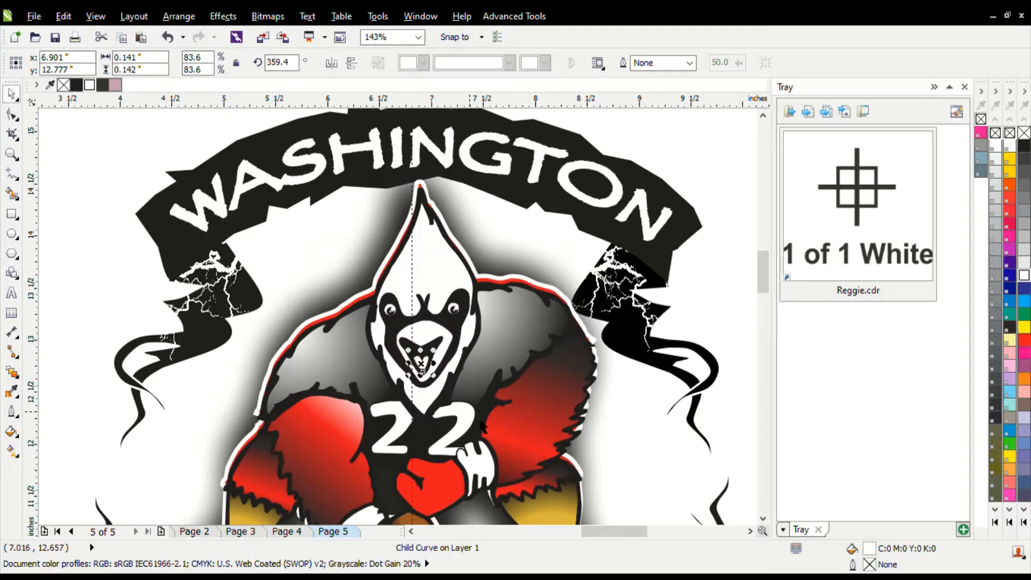
Recolor the mascot's gray shoulders, the outer red arm sections and the red outline around the body white.
{"action": "left_click", "coordinate": [531, 310], "text": "ctrl"}
{"action": "key", "text": "ctrl+r"}
{"action": "left_click", "coordinate": [356, 369], "text": "ctrl"}
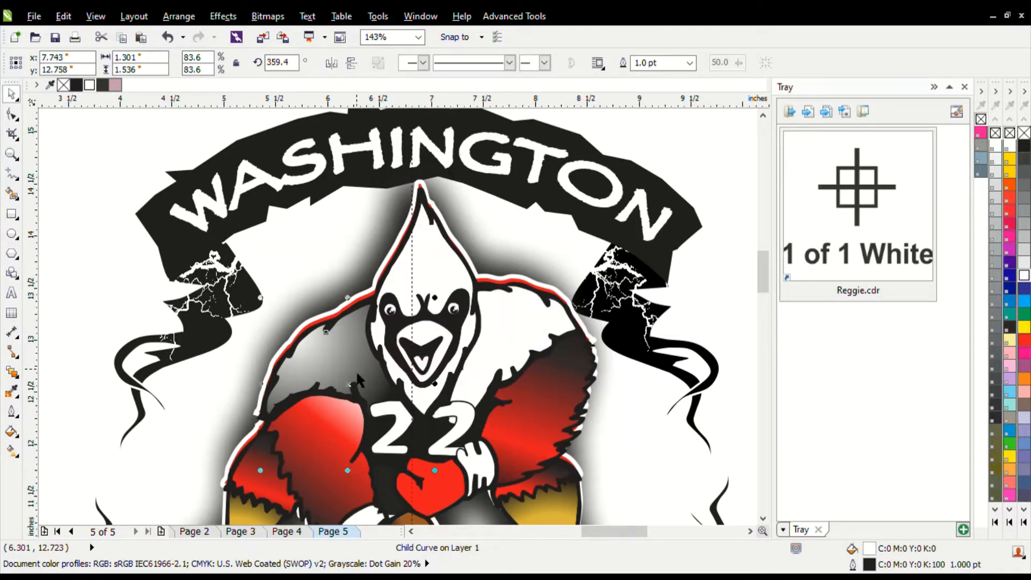
{"action": "key", "text": "ctrl+r"}
{"action": "left_click", "coordinate": [279, 497], "text": "ctrl"}
{"action": "key", "text": "ctrl+r"}
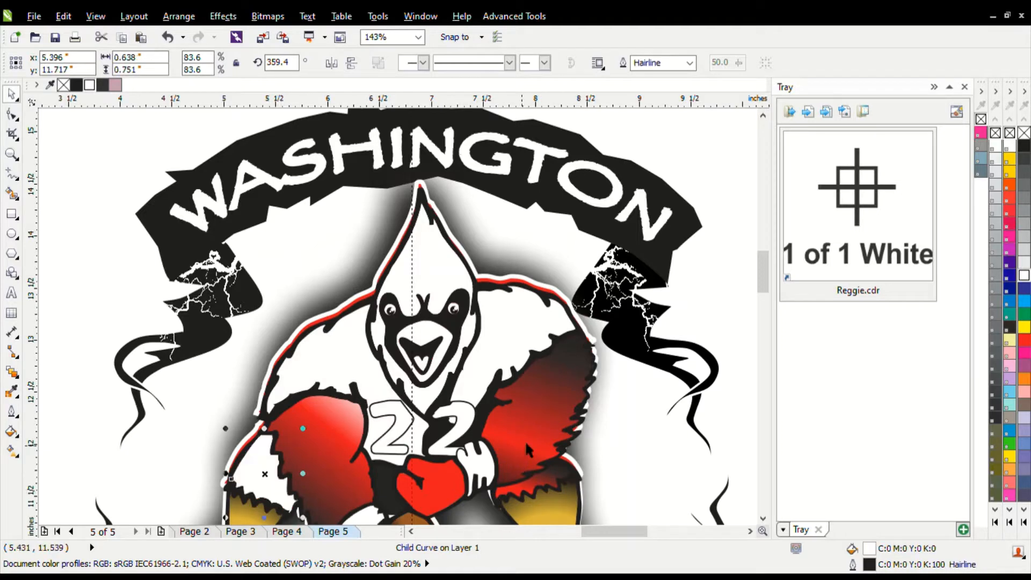
{"action": "left_click", "coordinate": [539, 421], "text": "ctrl"}
{"action": "key", "text": "ctrl+r"}
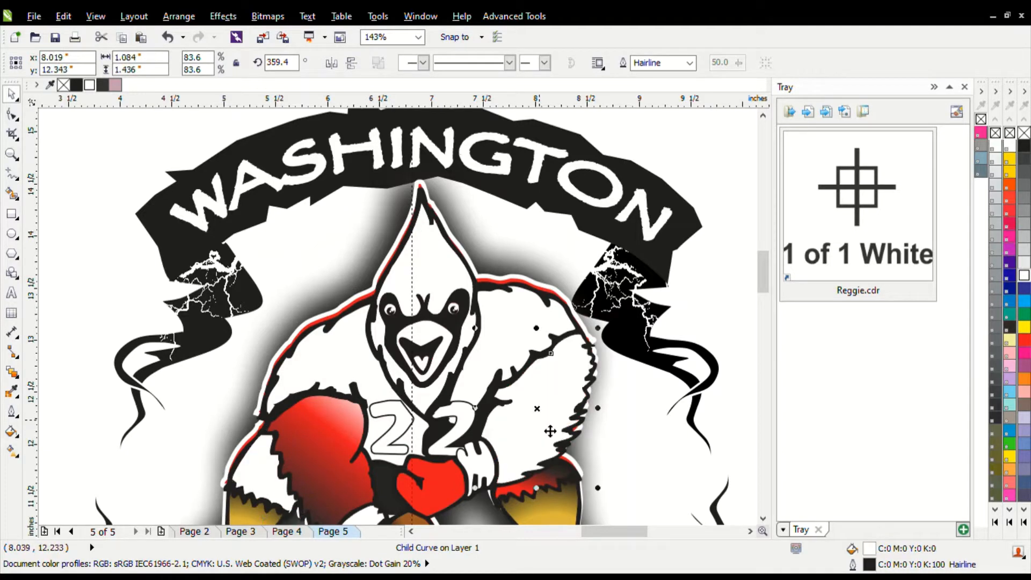
{"action": "left_click", "coordinate": [366, 305]}
{"action": "key", "text": "ctrl+r"}
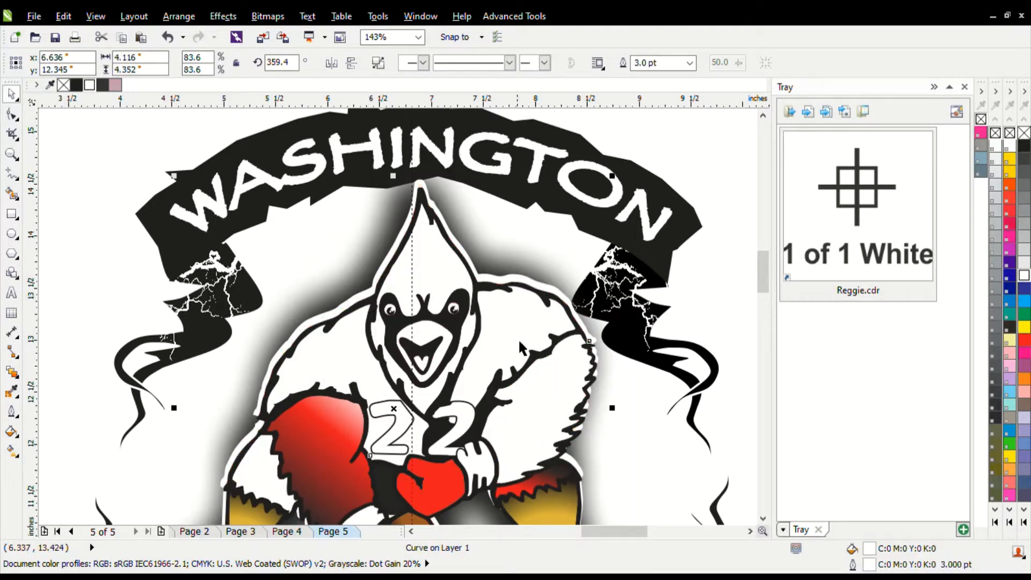
Fill the mascot's remaining red upper arm and the yellow forearm and claws beside it with white.
{"action": "scroll", "coordinate": [760, 520], "scroll_direction": "down", "scroll_amount": 3}
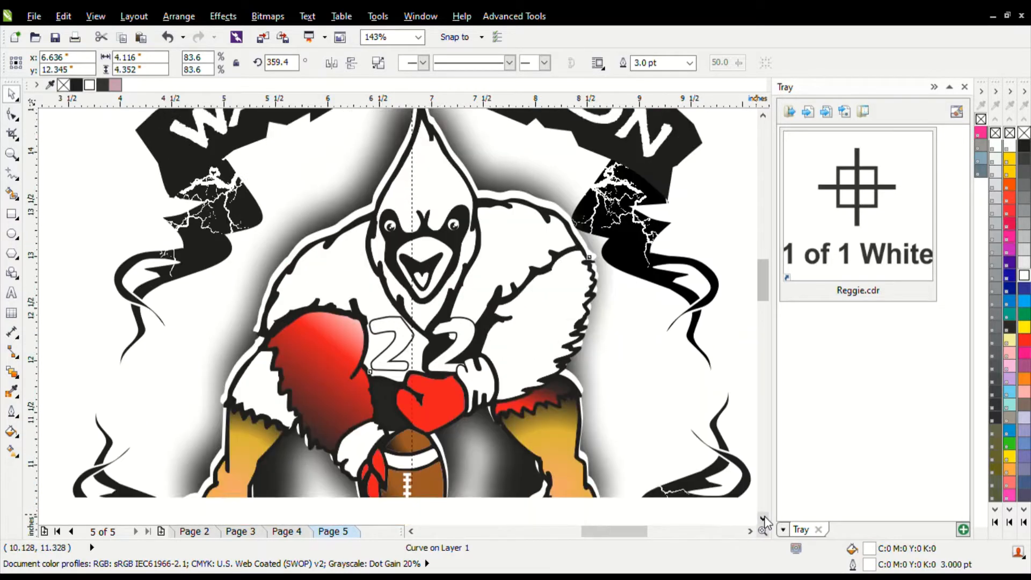
{"action": "left_click", "coordinate": [340, 305], "text": "ctrl"}
{"action": "key", "text": "ctrl+r"}
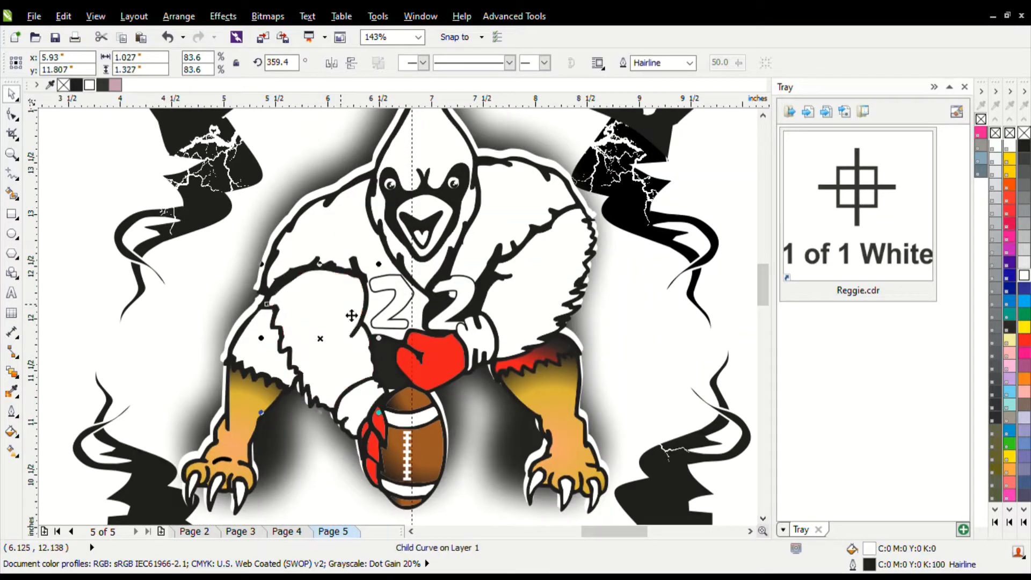
{"action": "left_click", "coordinate": [253, 348], "text": "ctrl"}
{"action": "left_click", "coordinate": [254, 409], "text": "ctrl"}
{"action": "key", "text": "ctrl+r"}
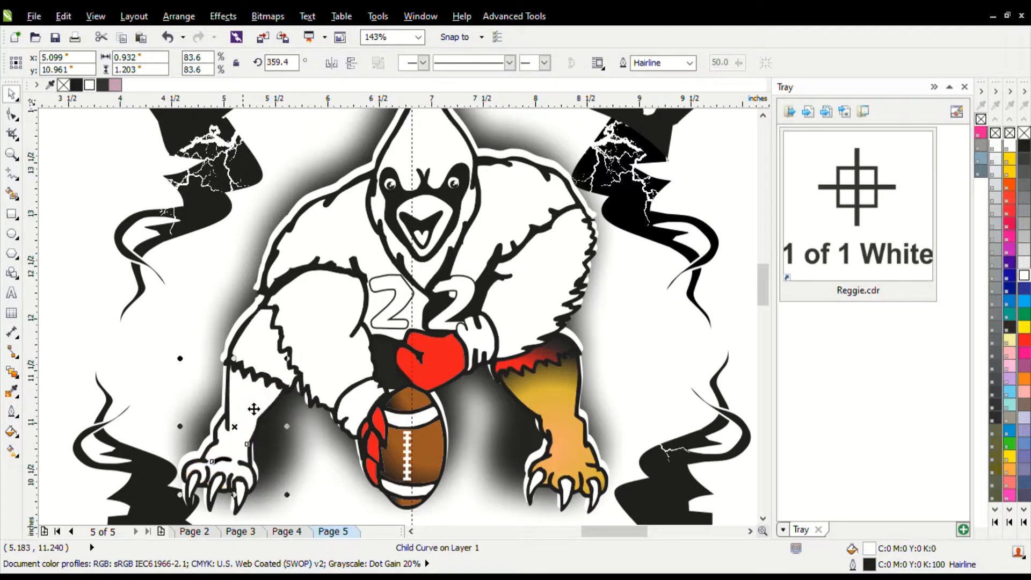
Fill the opposite yellow limb, the red cuff above it and the red hand over the jersey with white.
{"action": "left_click", "coordinate": [552, 401], "text": "ctrl"}
{"action": "key", "text": "ctrl+r"}
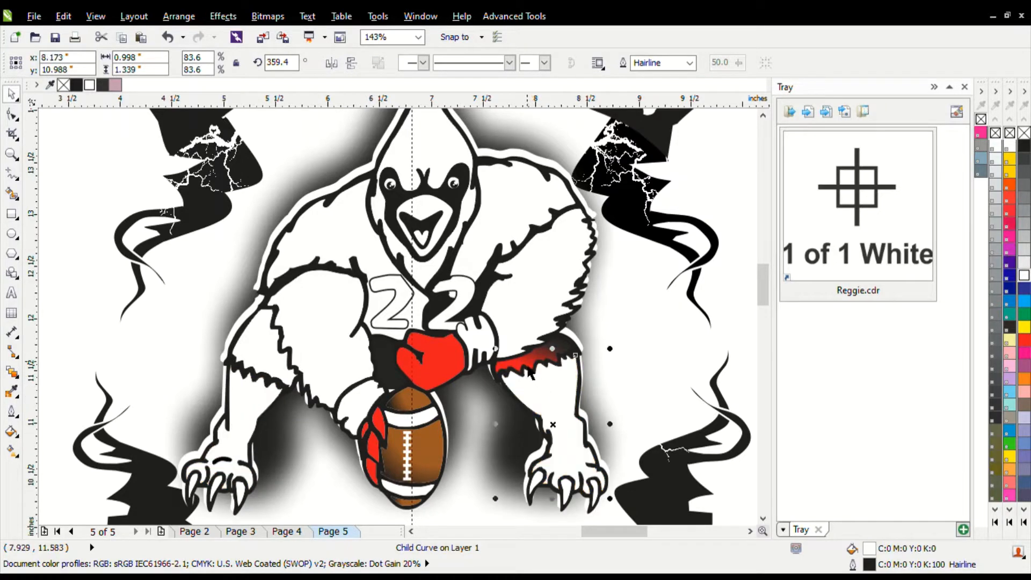
{"action": "left_click", "coordinate": [538, 372], "text": "ctrl"}
{"action": "key", "text": "ctrl+r"}
{"action": "left_click", "coordinate": [459, 377], "text": "ctrl"}
{"action": "key", "text": "ctrl+r"}
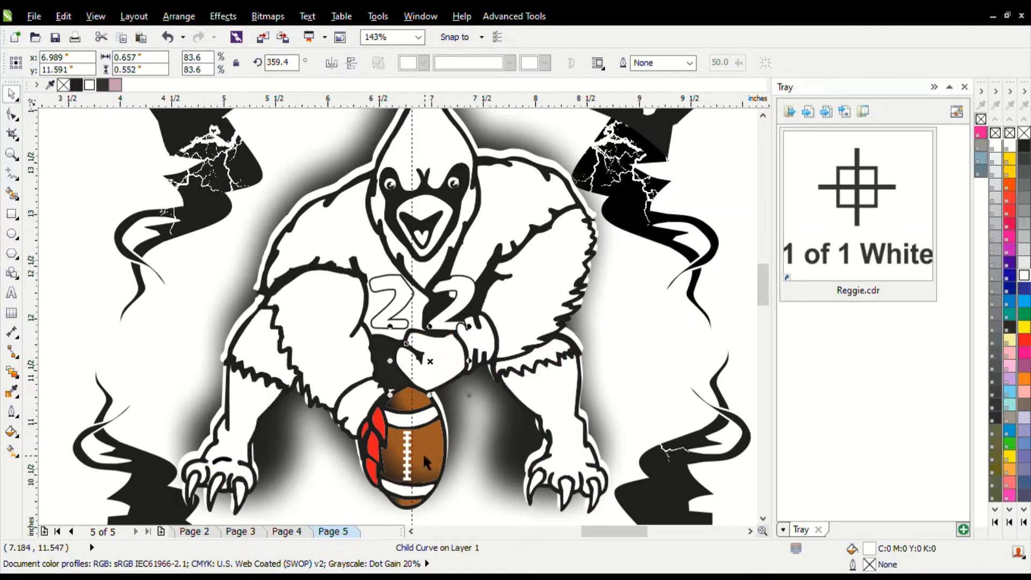
Fill the brown panels of the football with white.
{"action": "left_click", "coordinate": [426, 408], "text": "ctrl"}
{"action": "key", "text": "ctrl+r"}
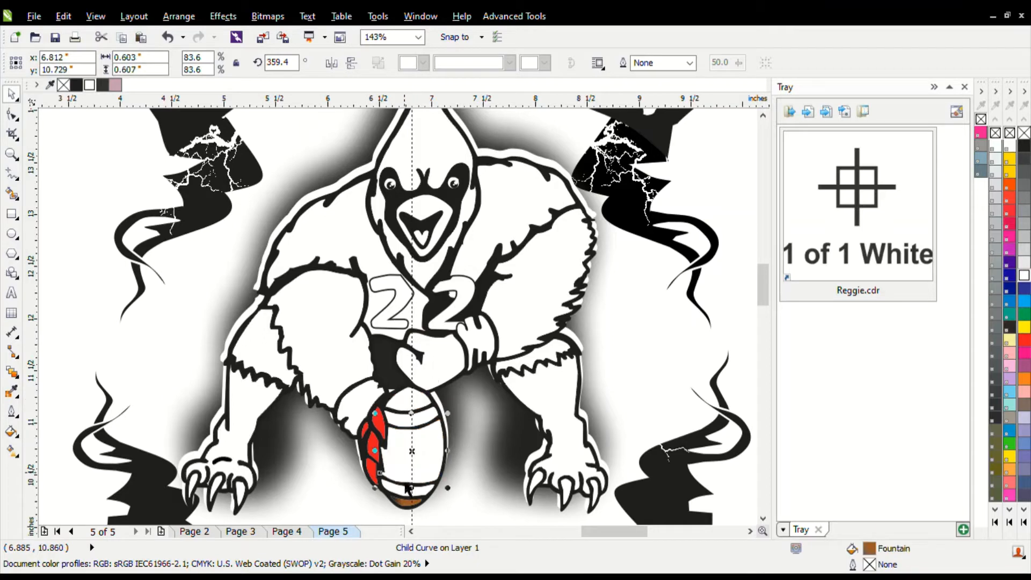
{"action": "left_click", "coordinate": [404, 503], "text": "ctrl"}
{"action": "key", "text": "ctrl+r"}
Fill each of the red feather fingers gripping the football with white.
{"action": "left_click", "coordinate": [379, 423], "text": "ctrl"}
{"action": "key", "text": "ctrl+r"}
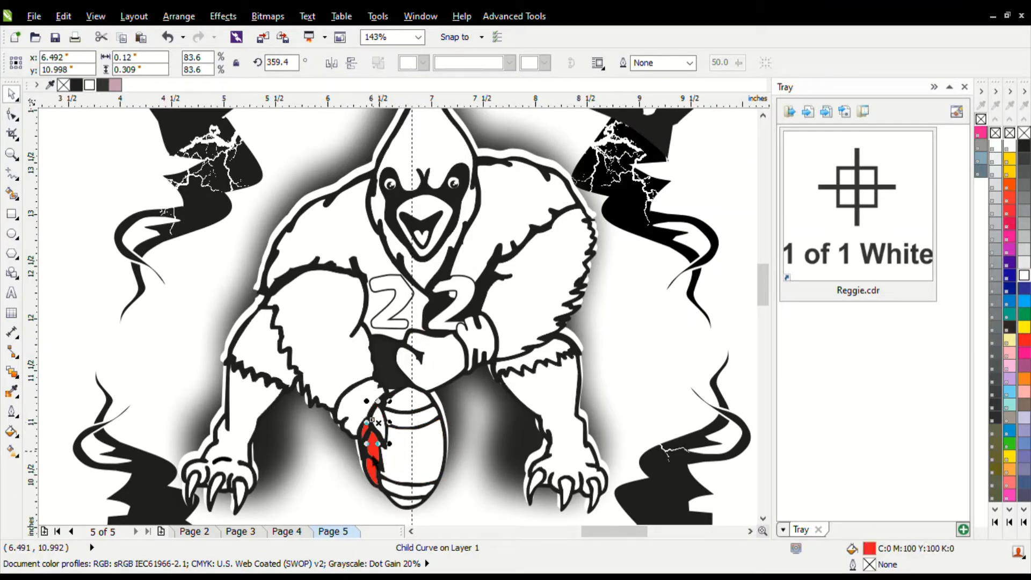
{"action": "left_click", "coordinate": [372, 445], "text": "ctrl"}
{"action": "key", "text": "ctrl+r"}
{"action": "left_click", "coordinate": [373, 462], "text": "ctrl"}
{"action": "key", "text": "ctrl+r"}
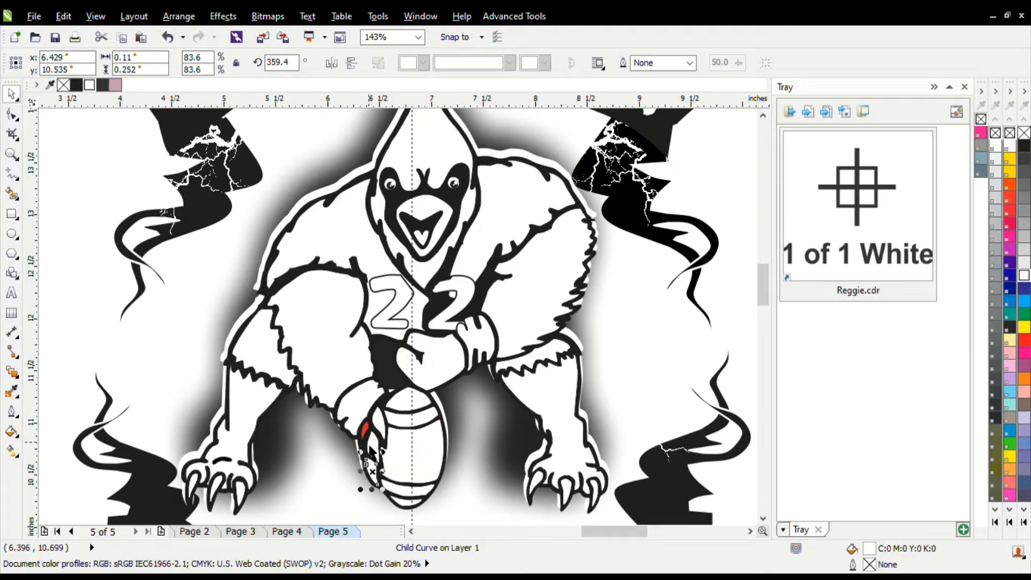
{"action": "left_click", "coordinate": [365, 429], "text": "ctrl"}
{"action": "key", "text": "ctrl+r"}
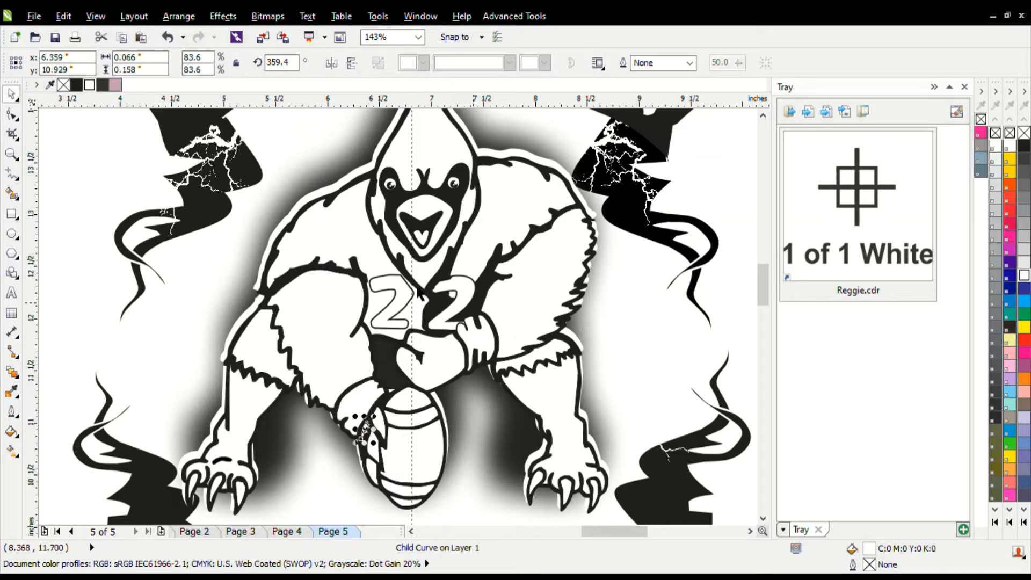
Change the black outline of the jersey number 22 to white.
{"action": "left_click", "coordinate": [393, 300]}
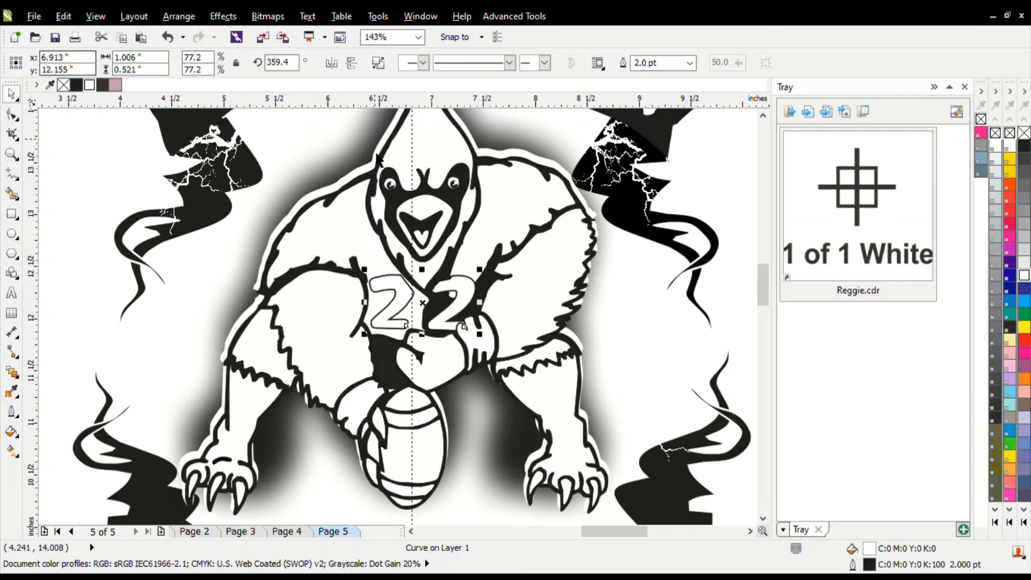
{"action": "right_click", "coordinate": [89, 85]}
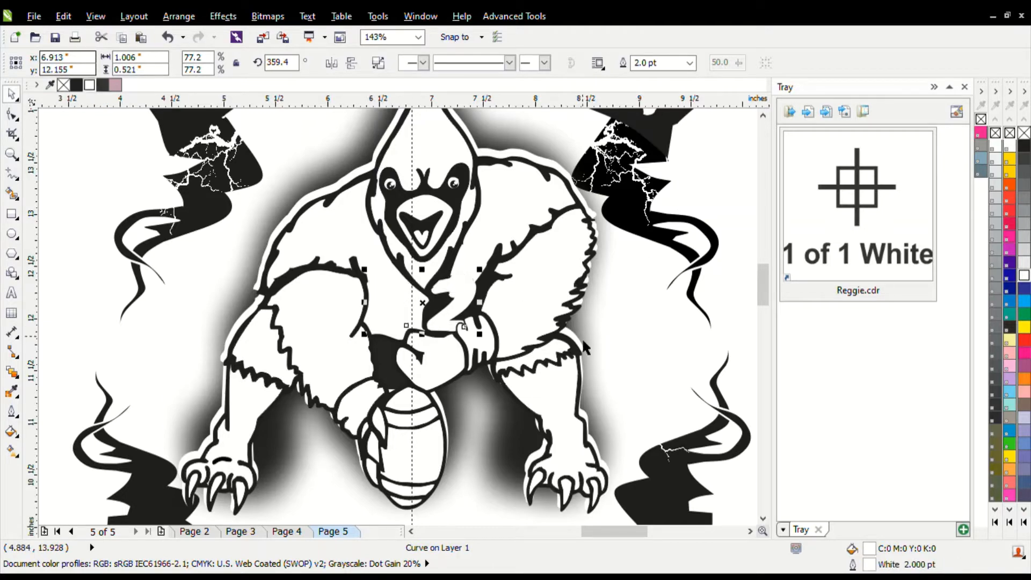
{"action": "scroll", "coordinate": [311, 287], "scroll_direction": "down", "scroll_amount": 2}
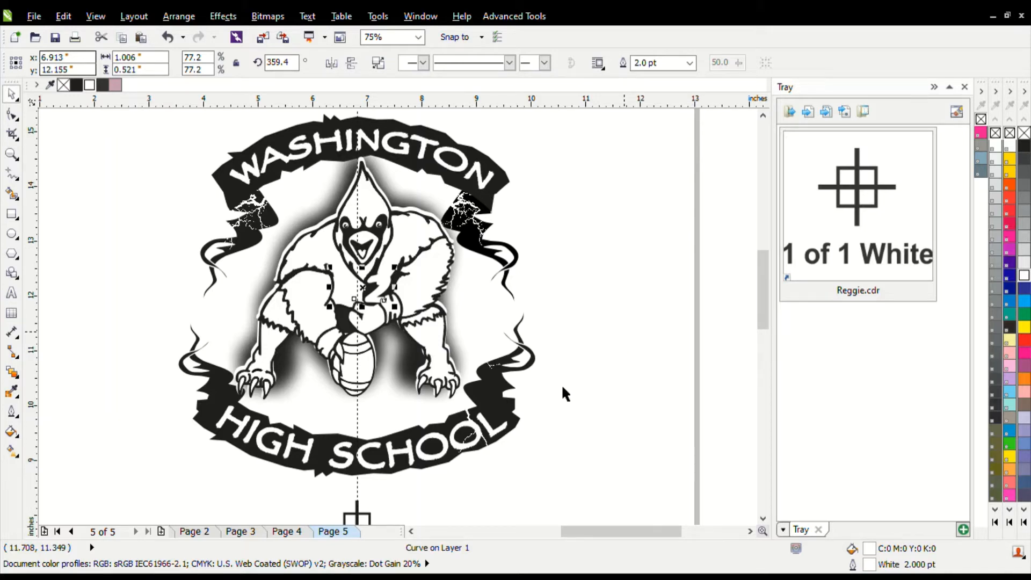
Delete the pink background rectangle behind the artwork on page 4.
{"action": "left_click", "coordinate": [299, 532]}
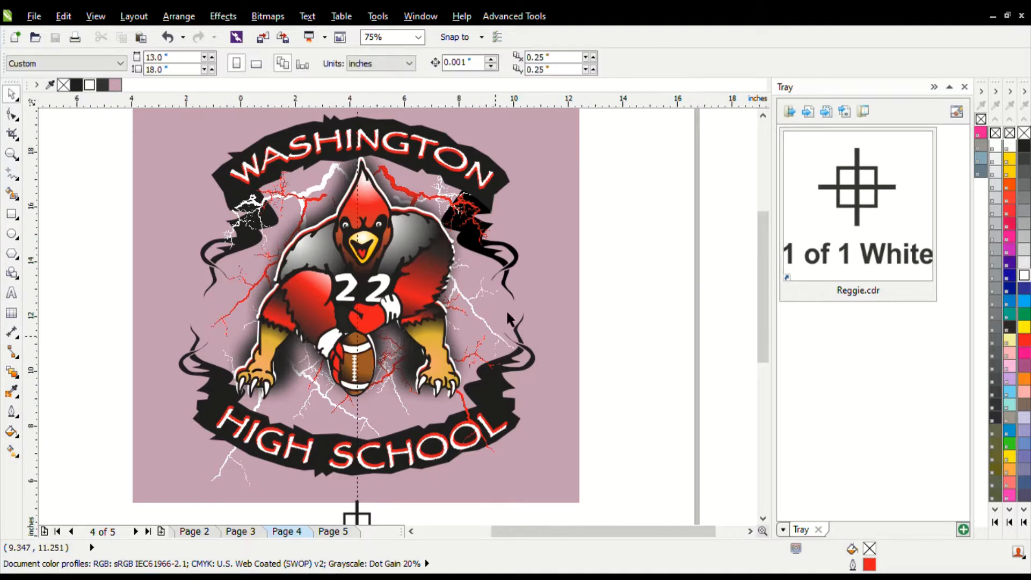
{"action": "scroll", "coordinate": [510, 319], "scroll_direction": "down", "scroll_amount": 2}
{"action": "left_click", "coordinate": [529, 212]}
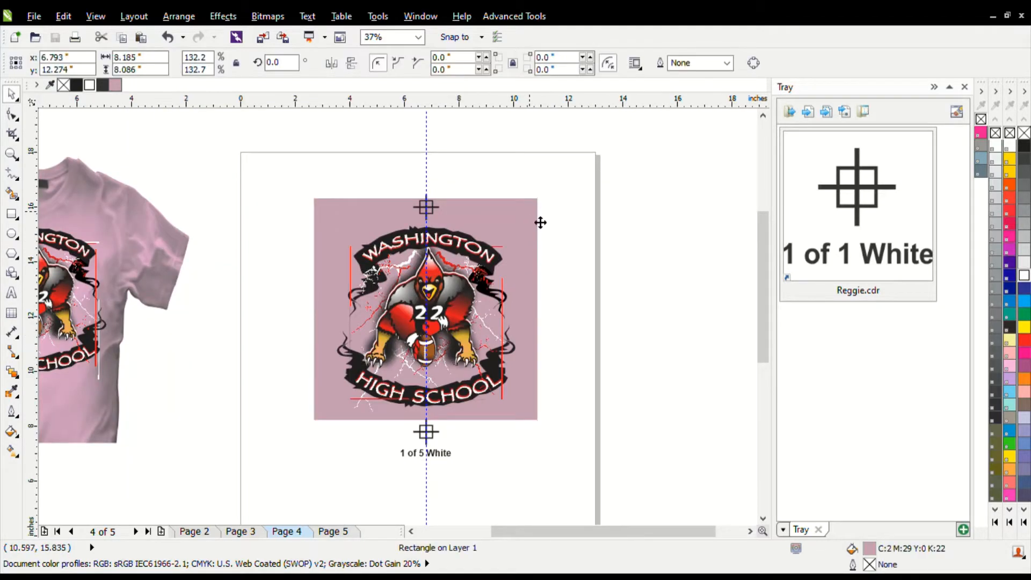
{"action": "key", "text": "Delete"}
Change the page 4 registration label under the artwork to "4 of 5 Red".
{"action": "left_click_drag", "start_coordinate": [379, 423], "coordinate": [474, 465]}
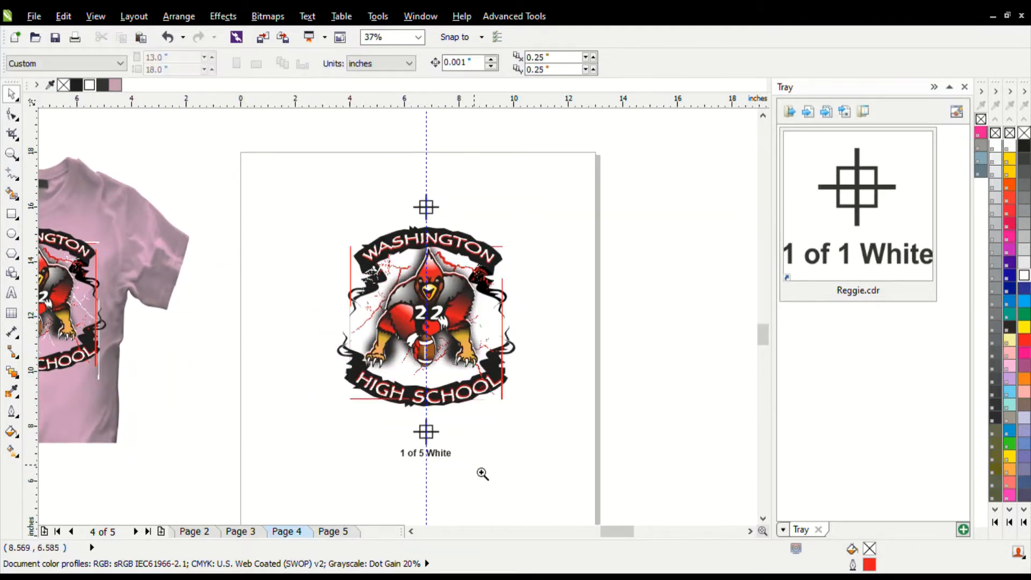
{"action": "left_click", "coordinate": [253, 416]}
{"action": "double_click", "coordinate": [252, 415]}
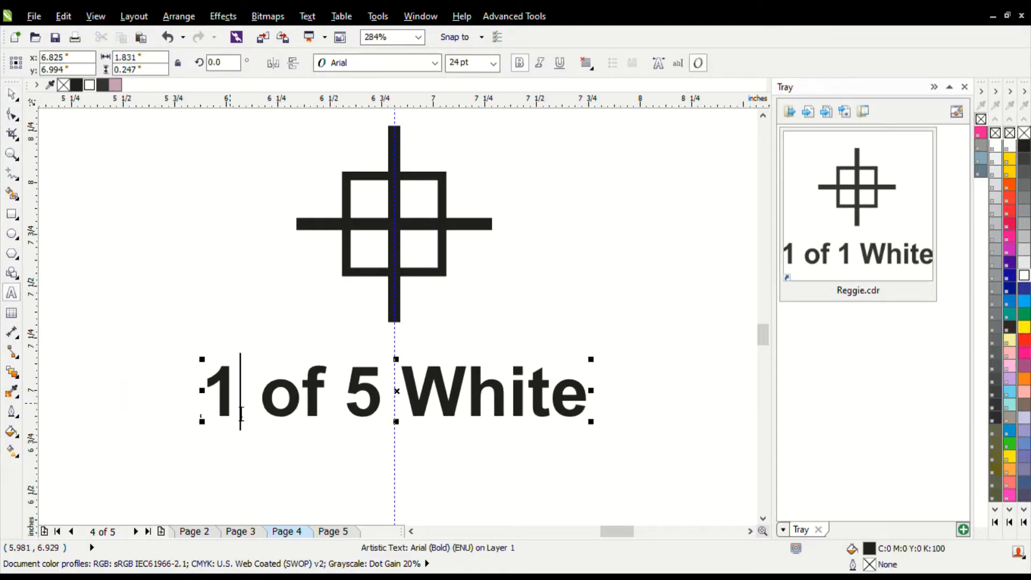
{"action": "double_click", "coordinate": [230, 413]}
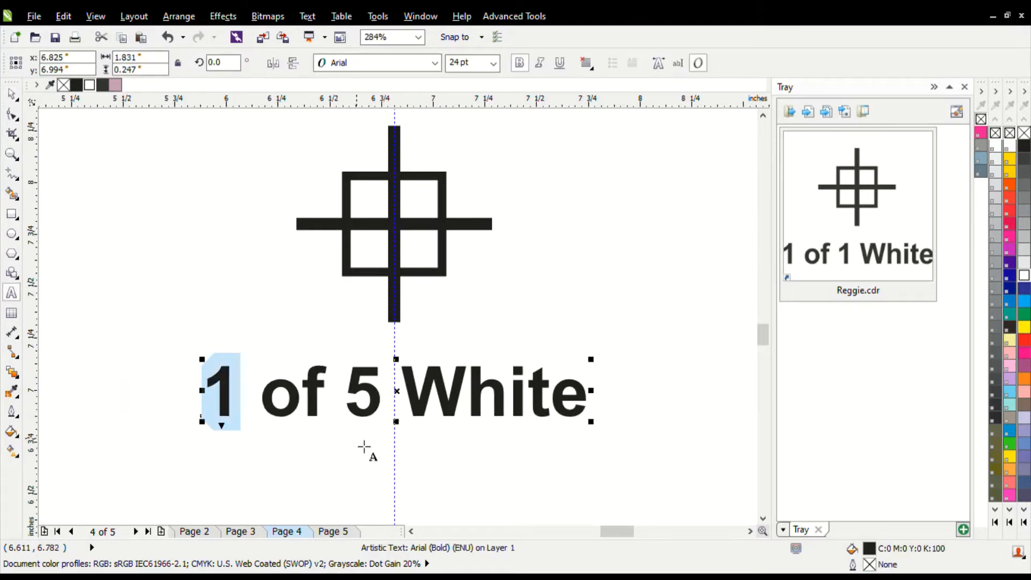
{"action": "type", "text": "4"}
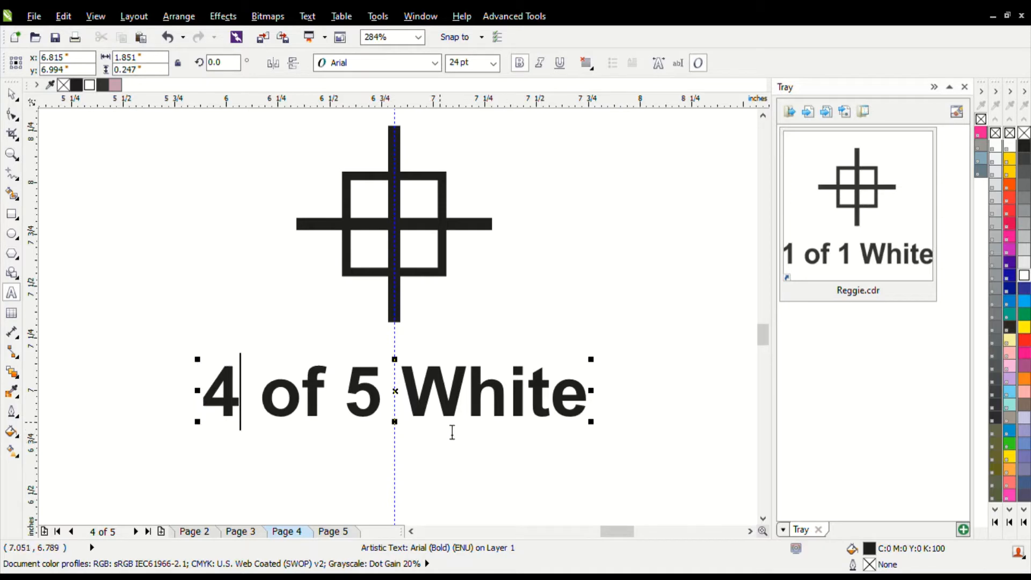
{"action": "double_click", "coordinate": [467, 409]}
{"action": "type", "text": "Red"}
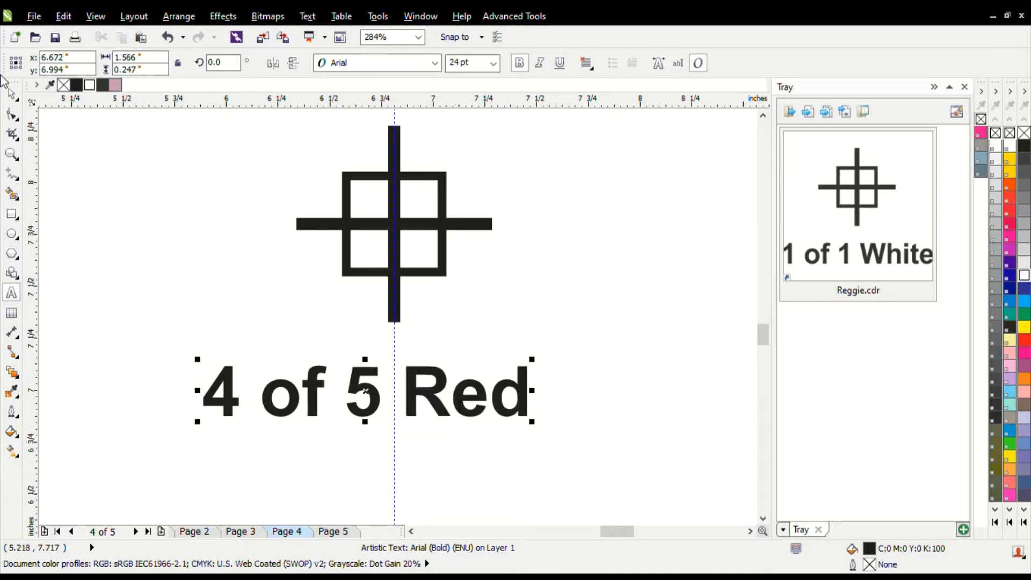
{"action": "left_click", "coordinate": [10, 94]}
{"action": "scroll", "coordinate": [352, 318], "scroll_direction": "down", "scroll_amount": 5}
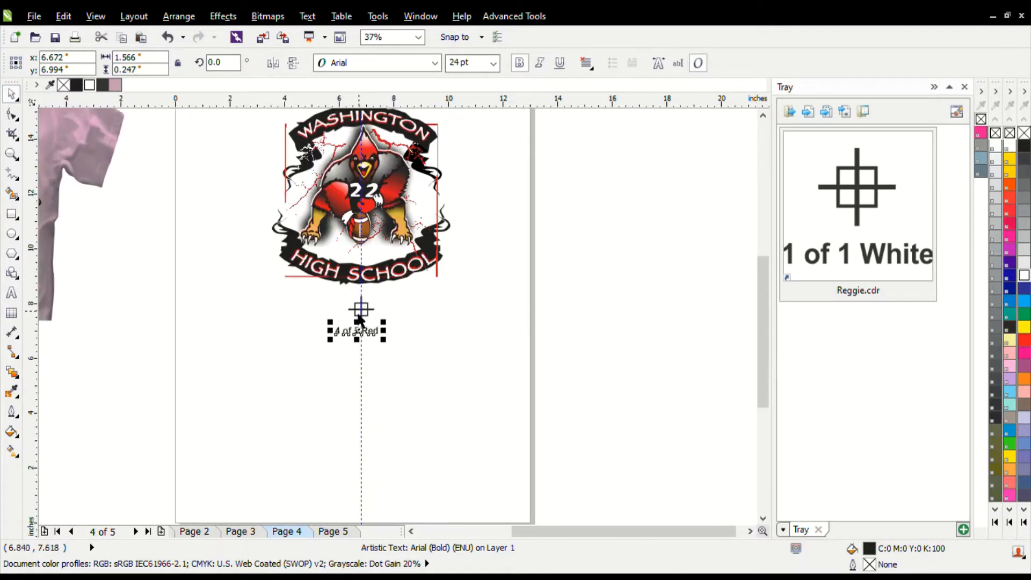
Delete the black banner behind WASHINGTON and the black ribbon tail at the artwork's lower right.
{"action": "left_click_drag", "start_coordinate": [314, 155], "coordinate": [411, 277]}
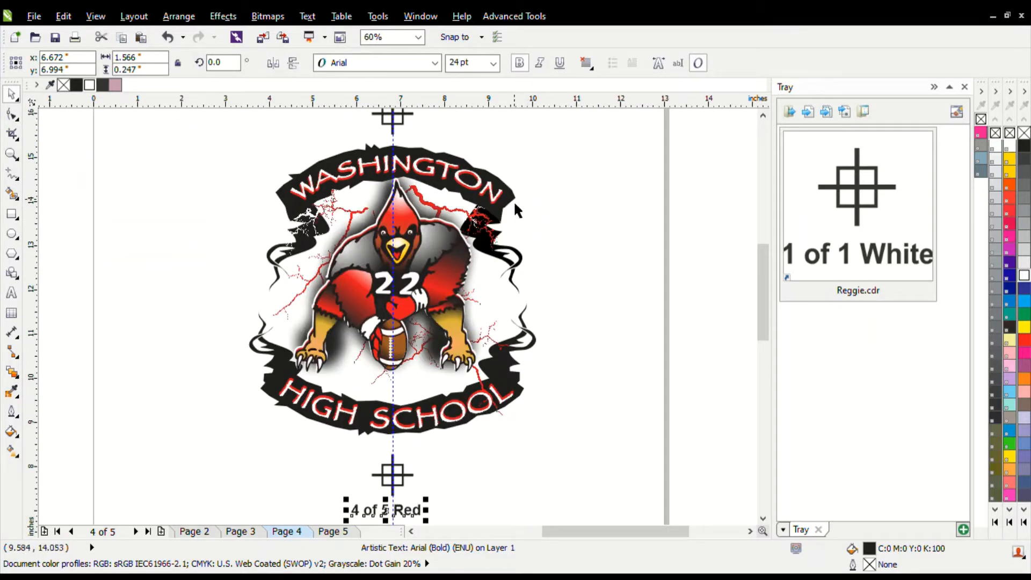
{"action": "left_click", "coordinate": [515, 205]}
{"action": "key", "text": "Delete"}
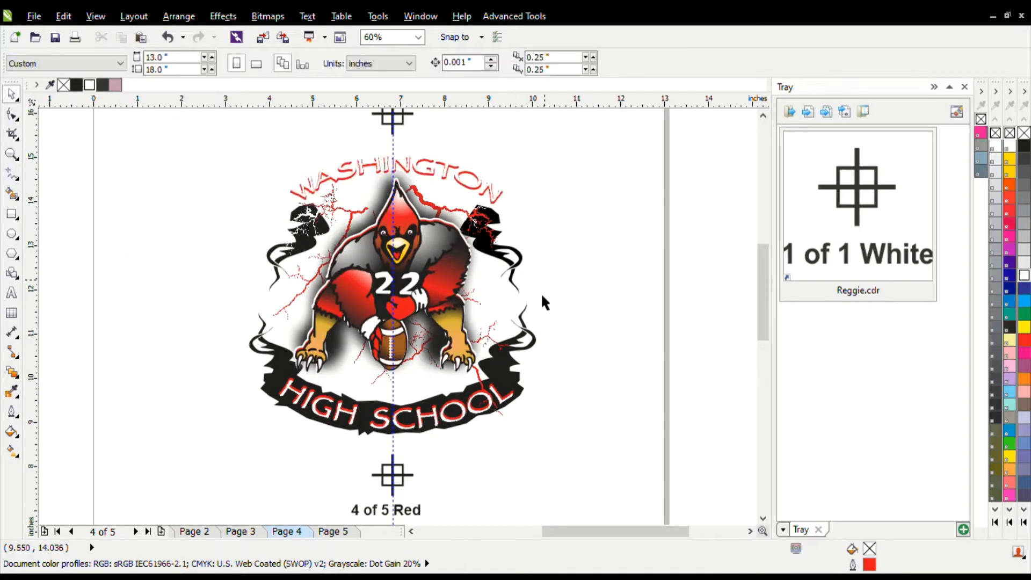
{"action": "left_click", "coordinate": [536, 344]}
{"action": "key", "text": "Delete"}
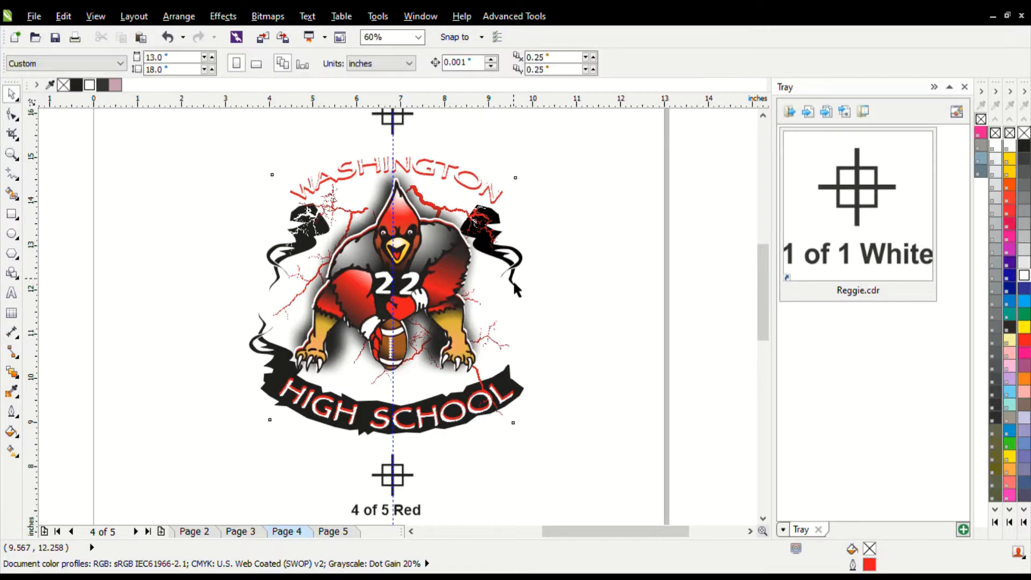
Delete the two black ribbon tails on either side of the cardinal, below the word WASHINGTON.
{"action": "left_click", "coordinate": [514, 276]}
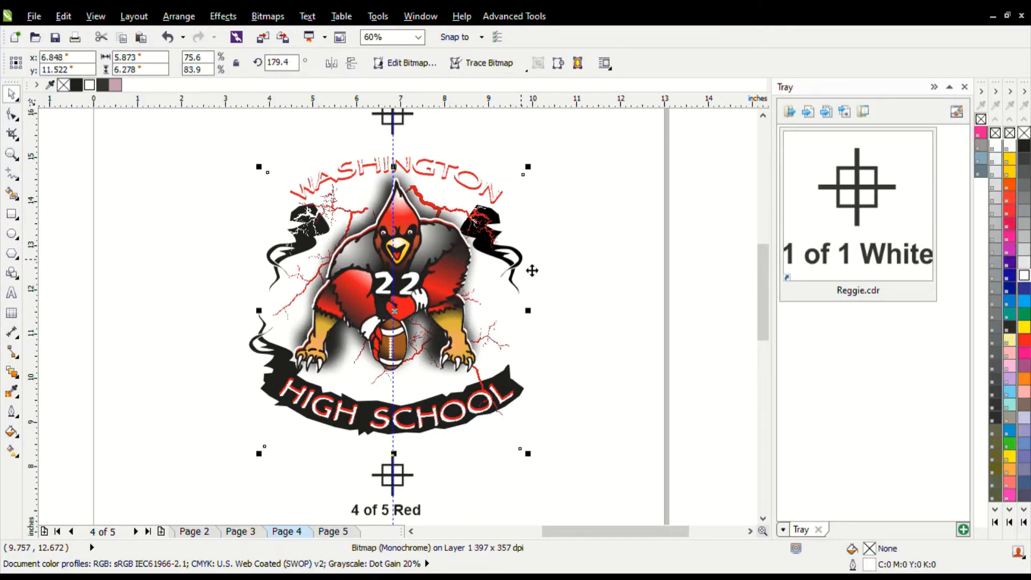
{"action": "left_click", "coordinate": [518, 266]}
{"action": "key", "text": "Delete"}
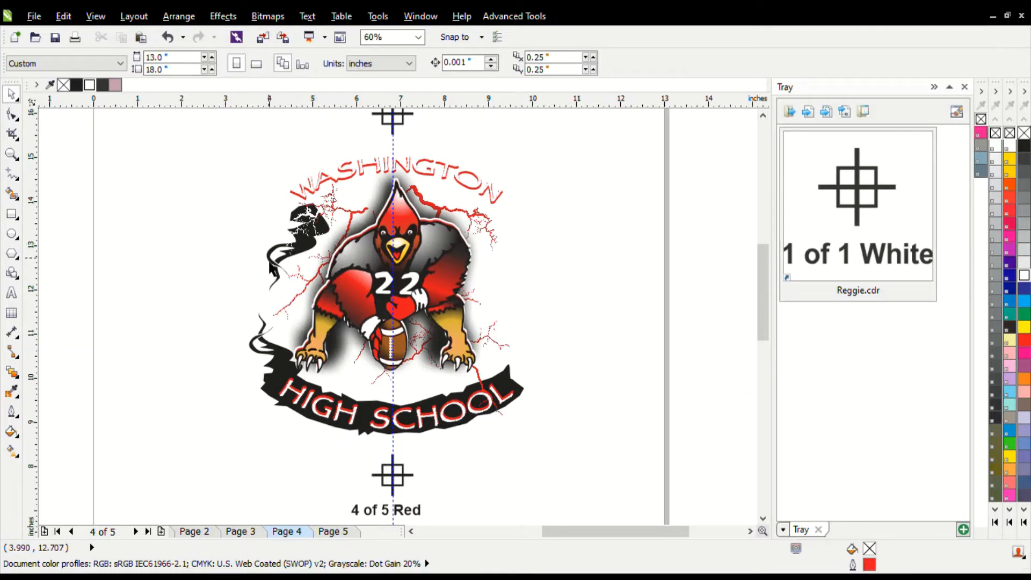
{"action": "left_click", "coordinate": [272, 267]}
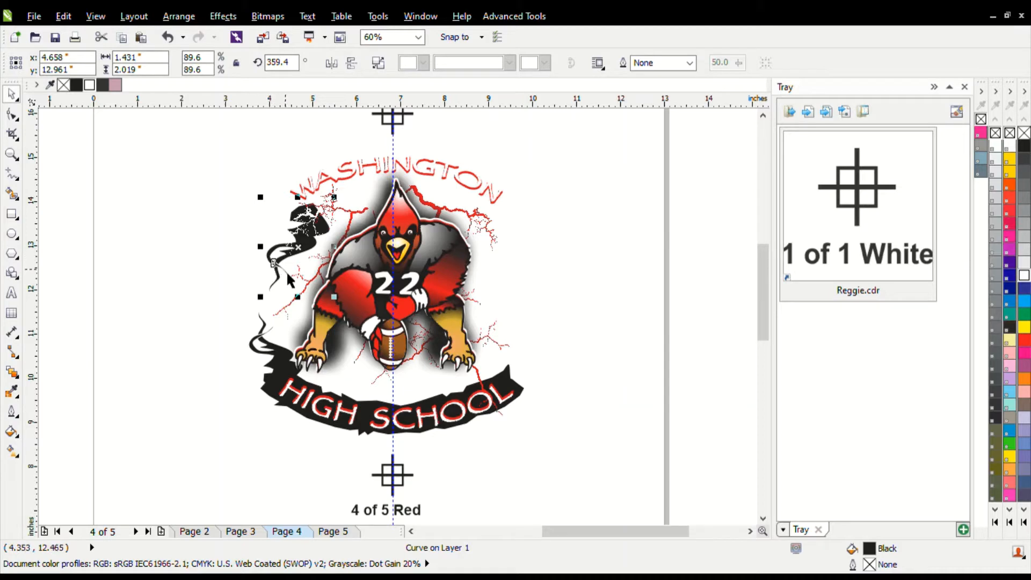
{"action": "left_click", "coordinate": [521, 300]}
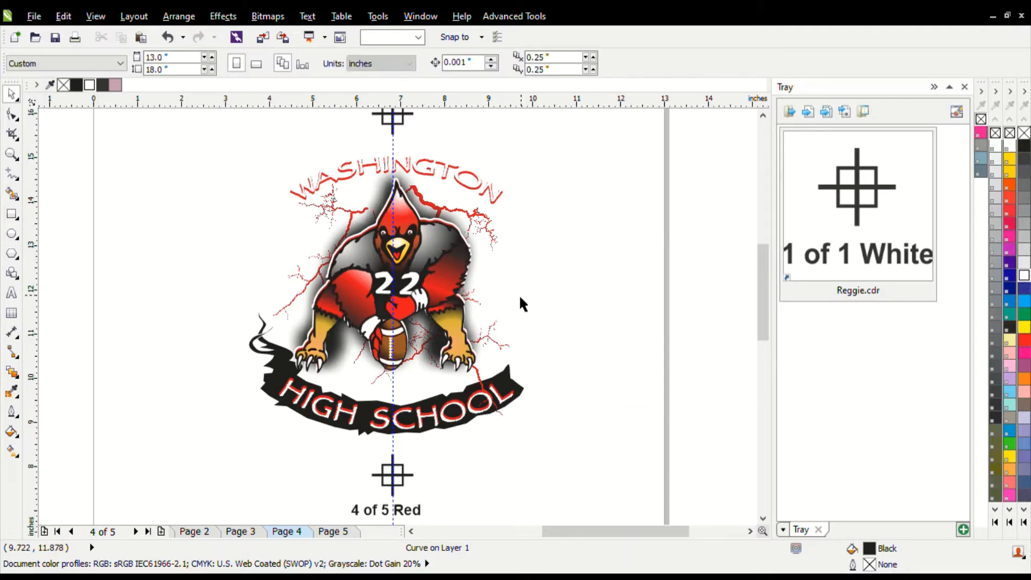
Fill the black ribbon tail at the artwork's lower left and the banner behind HIGH SCHOOL with white.
{"action": "left_click", "coordinate": [285, 357]}
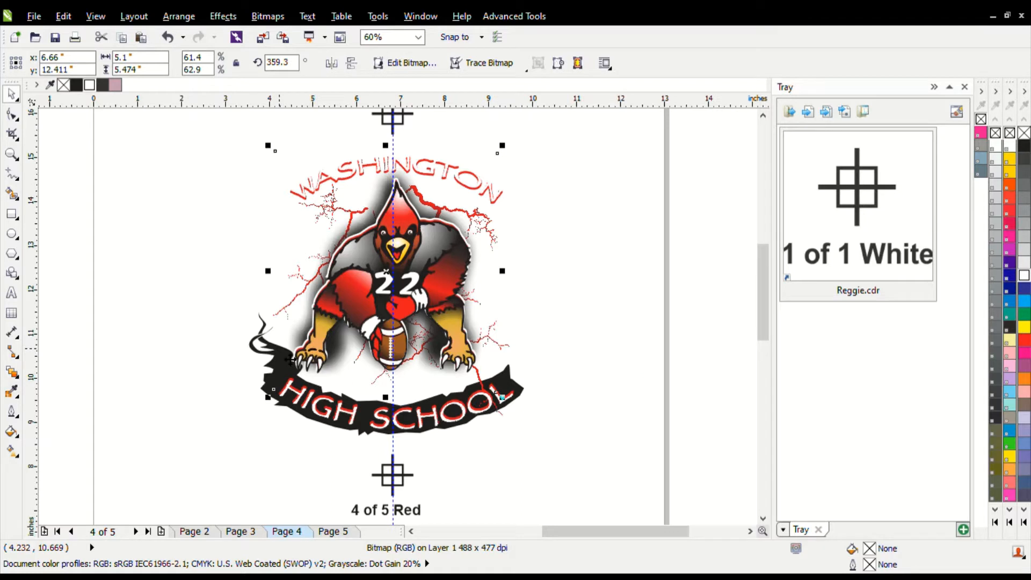
{"action": "left_click", "coordinate": [281, 355], "text": "alt"}
{"action": "left_click", "coordinate": [283, 363], "text": "alt"}
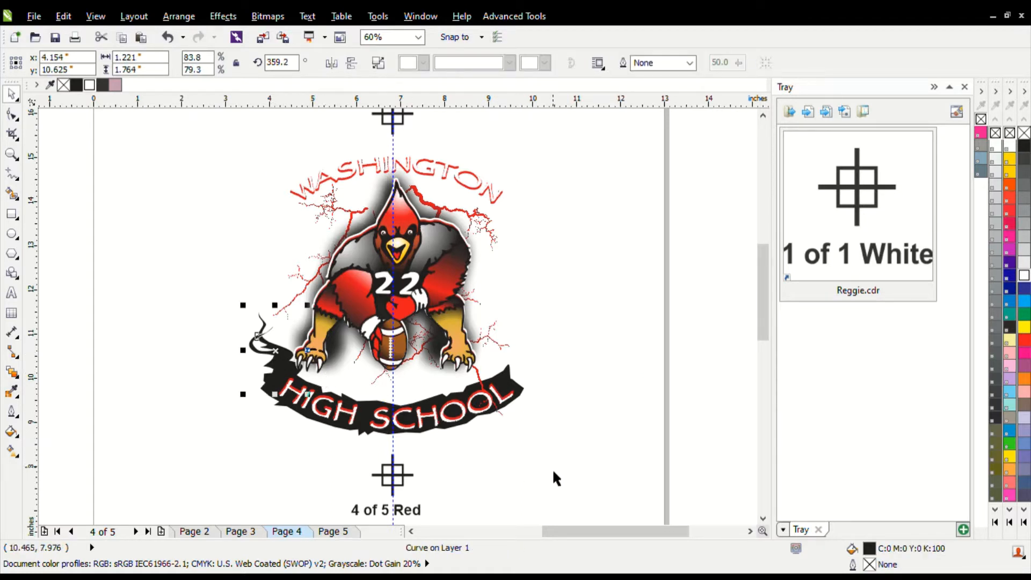
{"action": "left_click", "coordinate": [89, 85]}
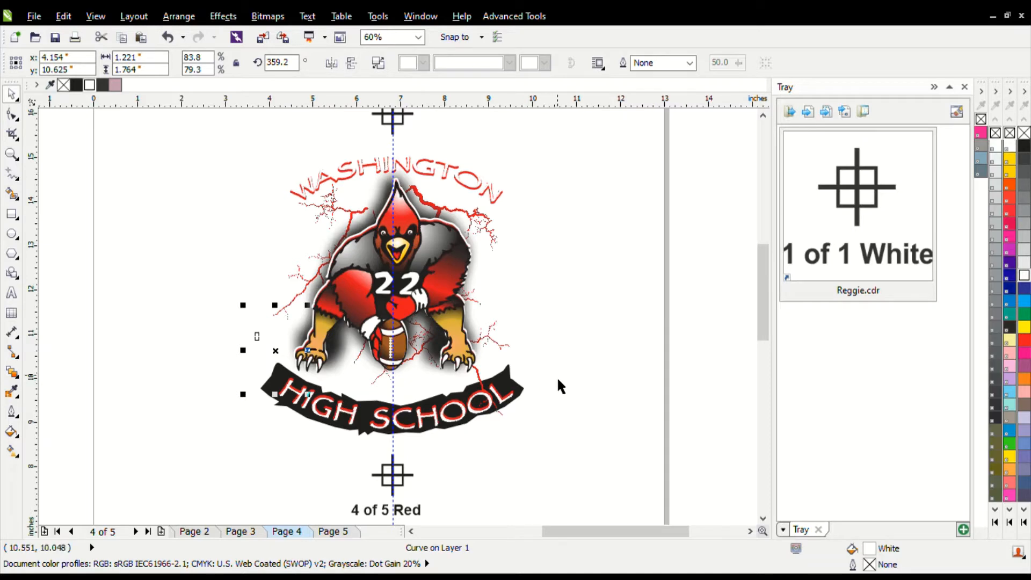
{"action": "left_click", "coordinate": [510, 373]}
{"action": "left_click", "coordinate": [513, 376]}
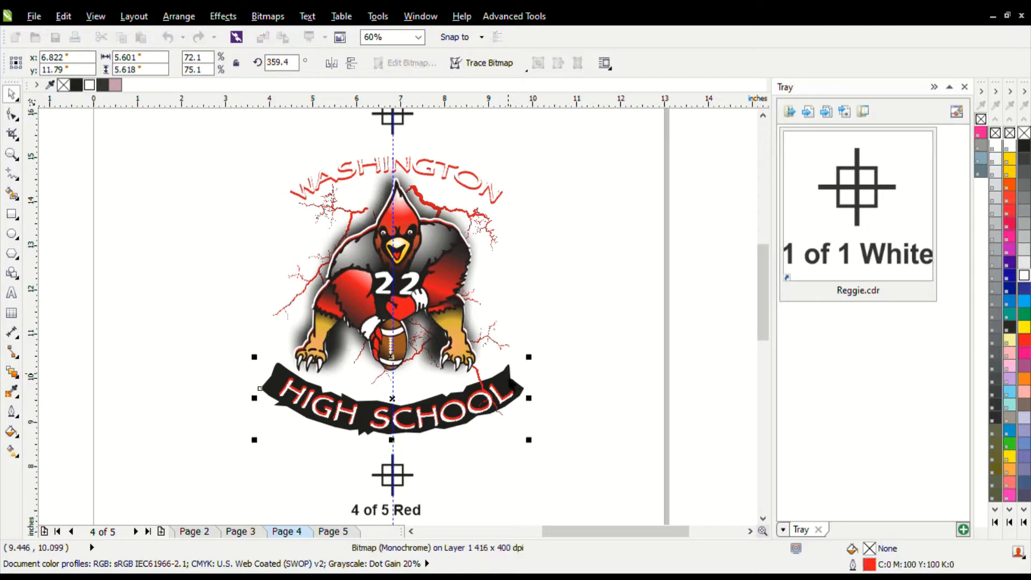
{"action": "left_click", "coordinate": [89, 85]}
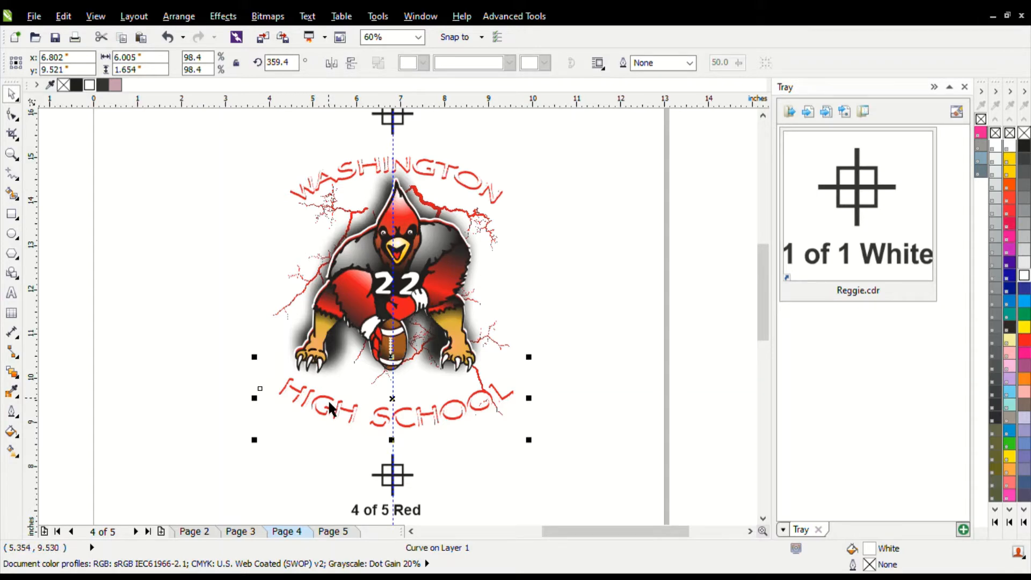
Change the fill and outline of the red HIGH SCHOOL and WASHINGTON lettering to black.
{"action": "left_click", "coordinate": [340, 408]}
{"action": "key", "text": "Tab"}
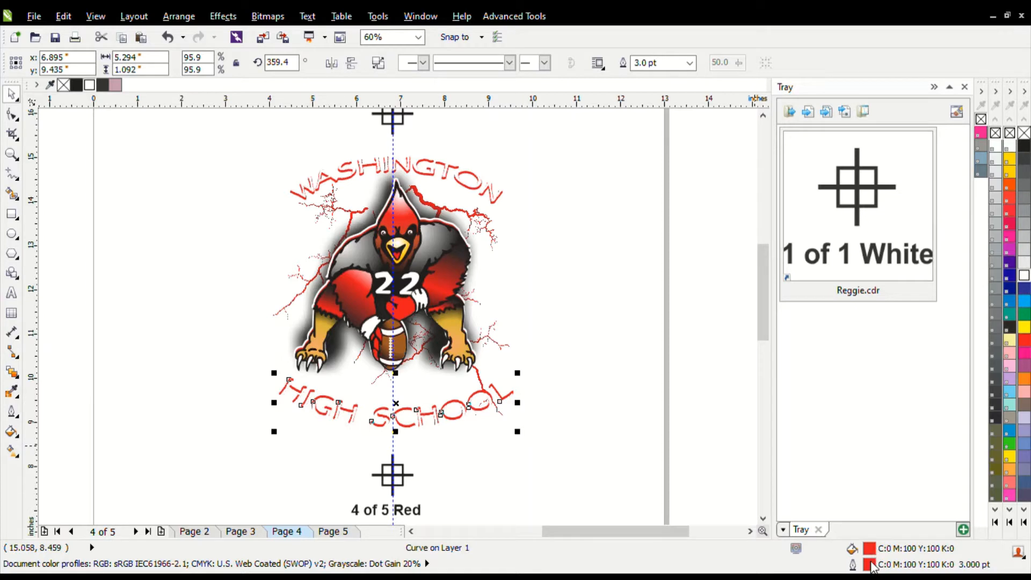
{"action": "left_click", "coordinate": [1023, 148]}
{"action": "right_click", "coordinate": [1023, 148]}
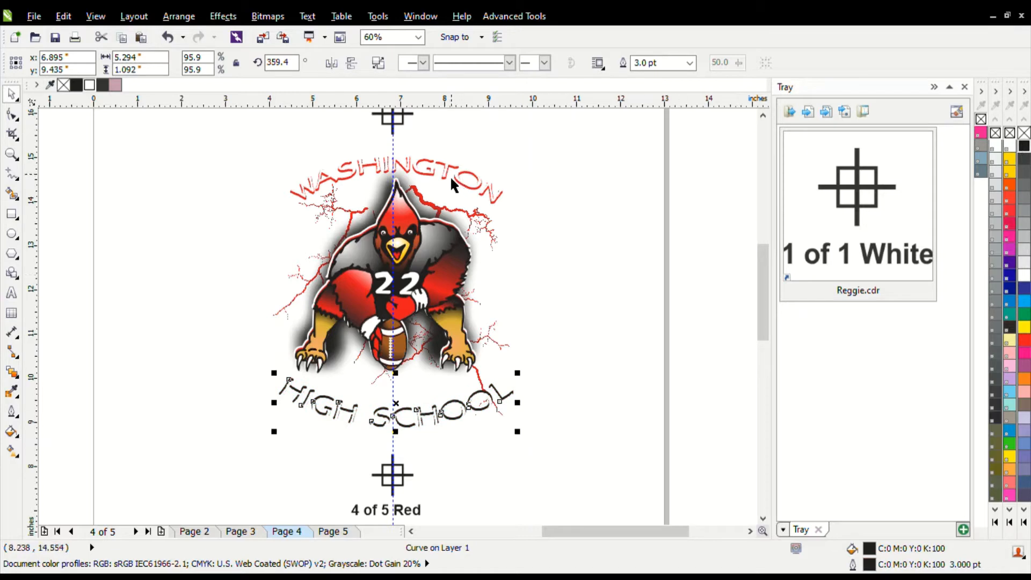
{"action": "left_click", "coordinate": [496, 170]}
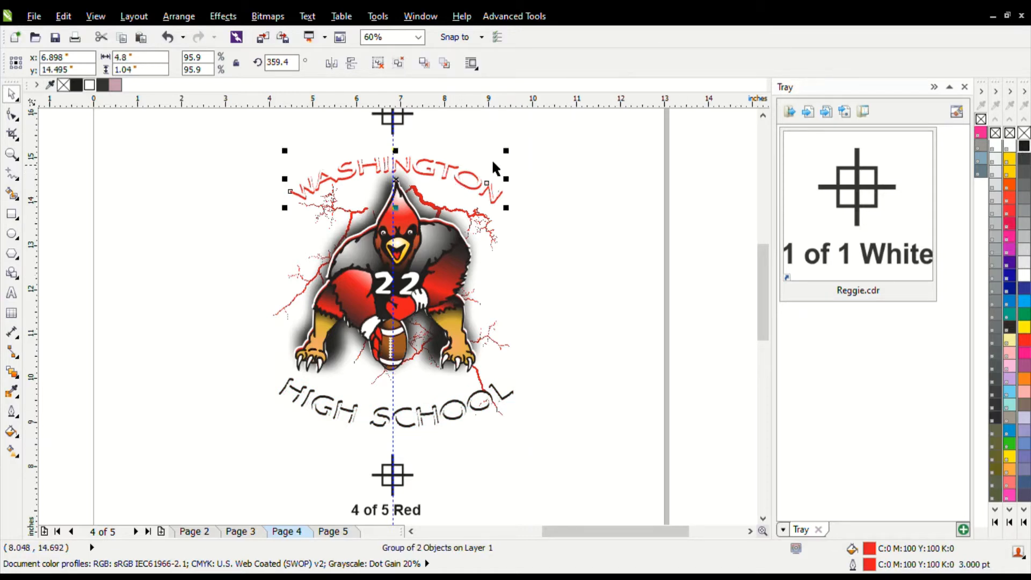
{"action": "left_click", "coordinate": [1023, 149]}
{"action": "right_click", "coordinate": [1024, 149]}
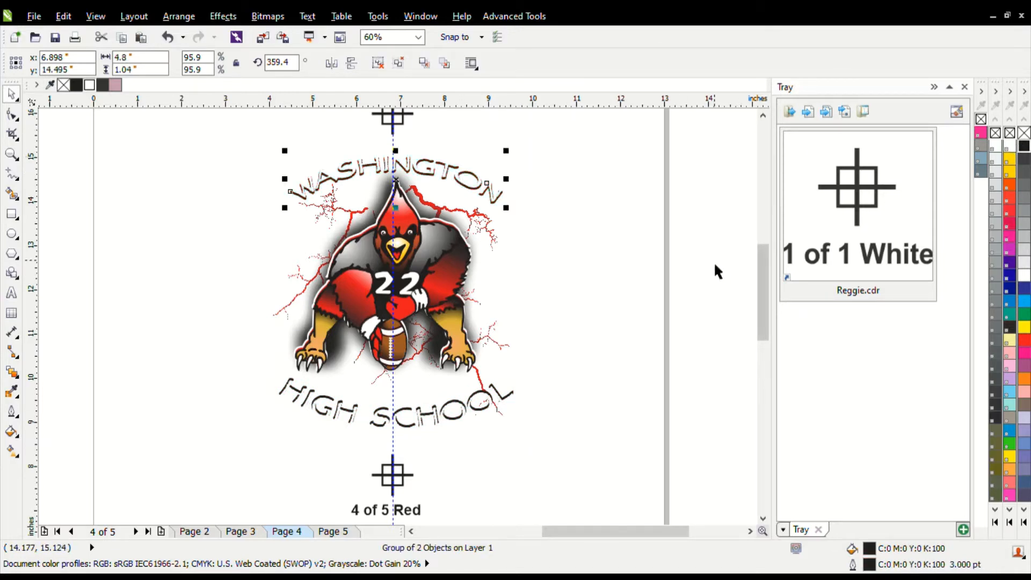
Recolor the red monochrome lightning bitmap behind the cardinal to black.
{"action": "left_click", "coordinate": [494, 227]}
{"action": "left_click", "coordinate": [485, 225]}
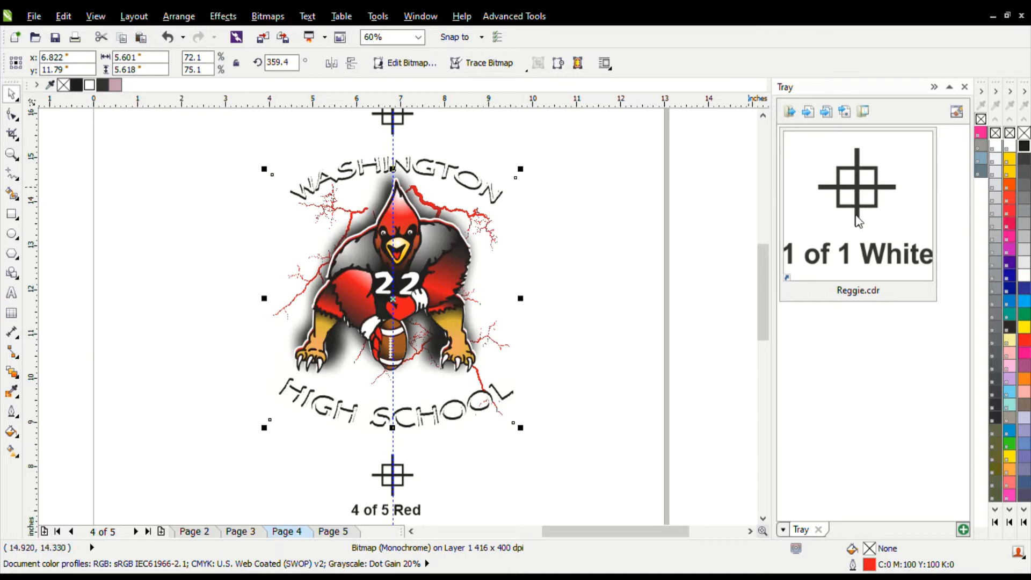
{"action": "right_click", "coordinate": [1023, 146]}
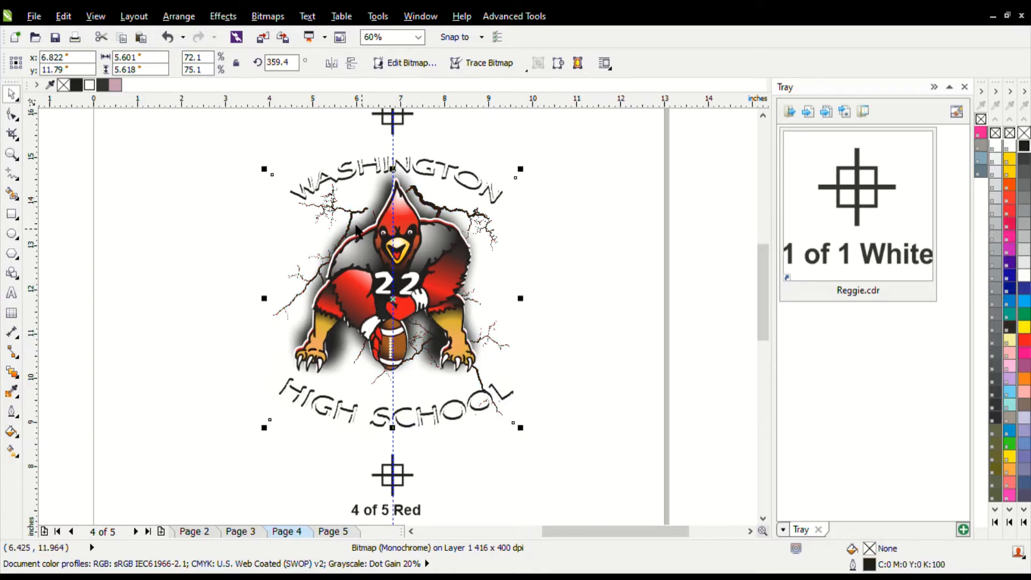
Invert the colors of the RGB shadow bitmap behind the cardinal.
{"action": "scroll", "coordinate": [558, 421], "scroll_direction": "up", "scroll_amount": 2}
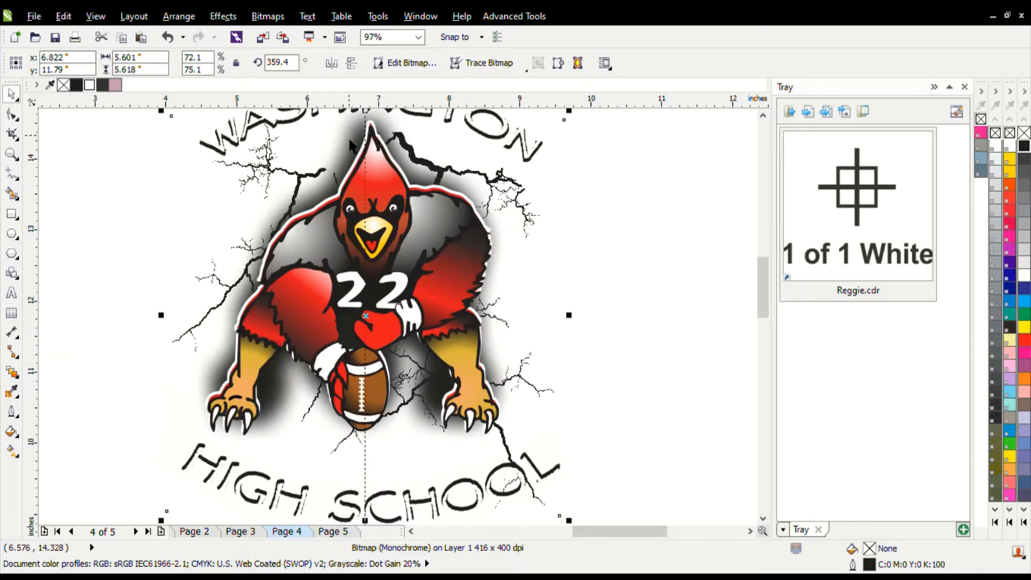
{"action": "key", "text": "Tab"}
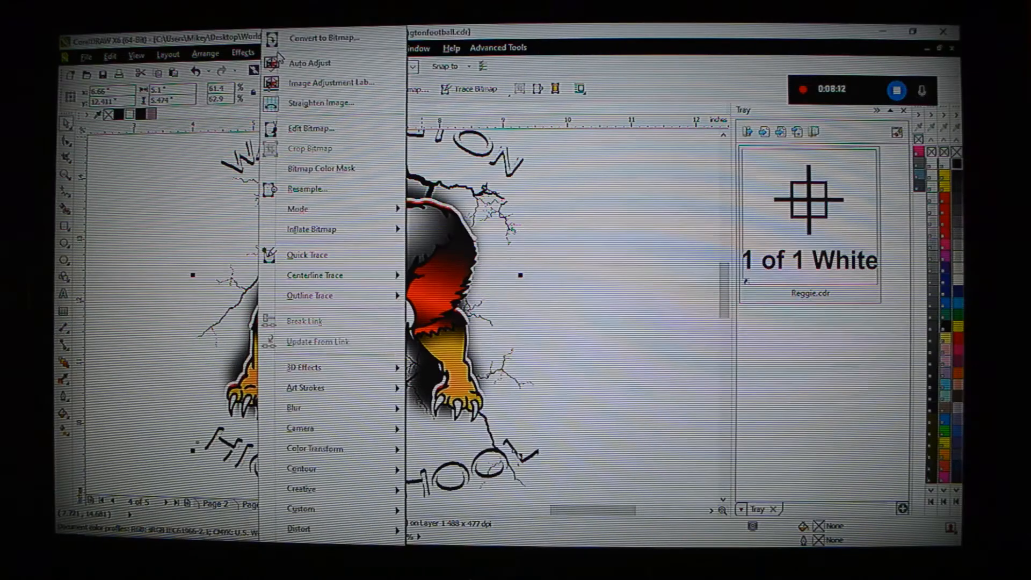
{"action": "mouse_move", "coordinate": [254, 55]}
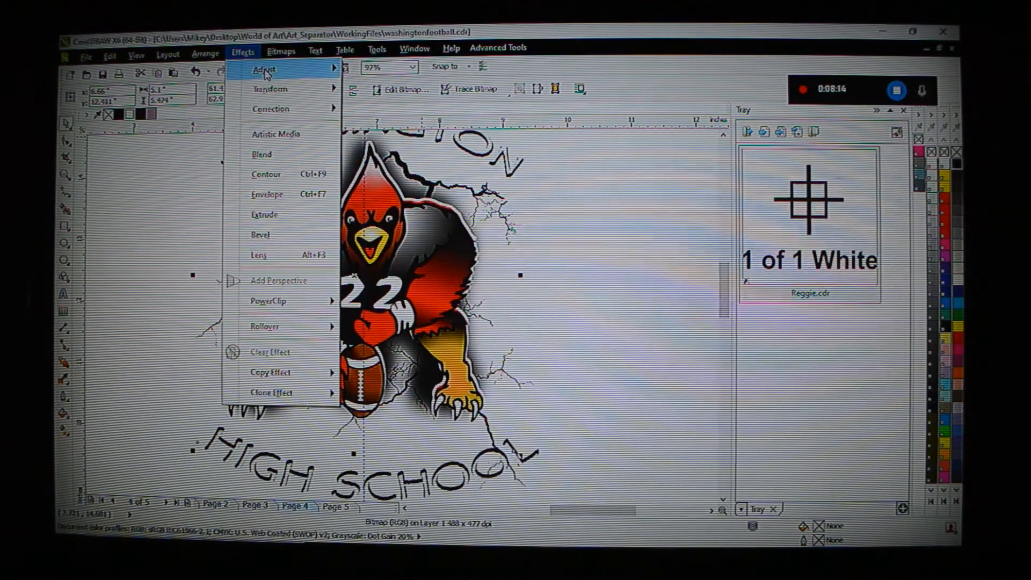
{"action": "mouse_move", "coordinate": [267, 74]}
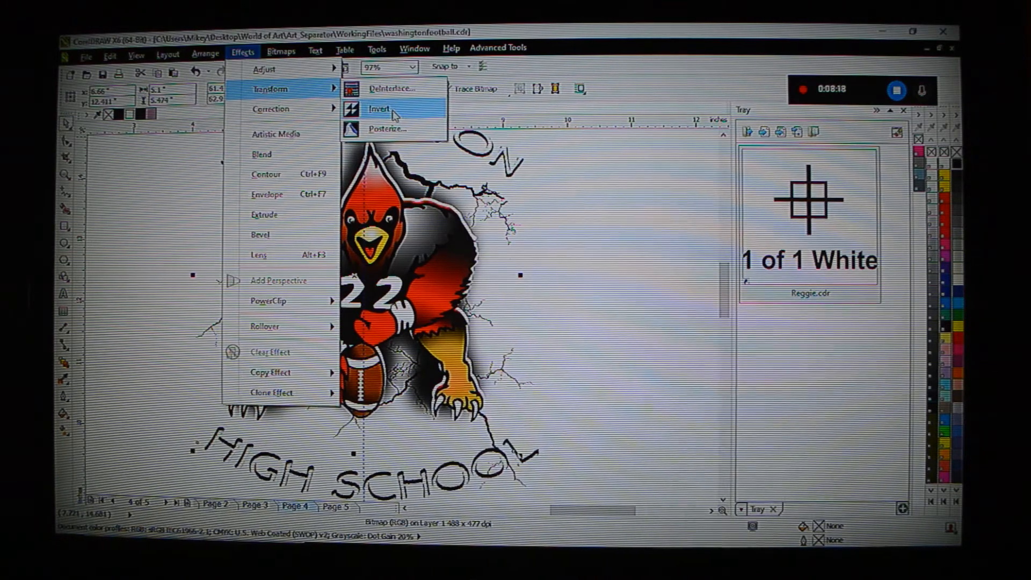
{"action": "left_click", "coordinate": [392, 109]}
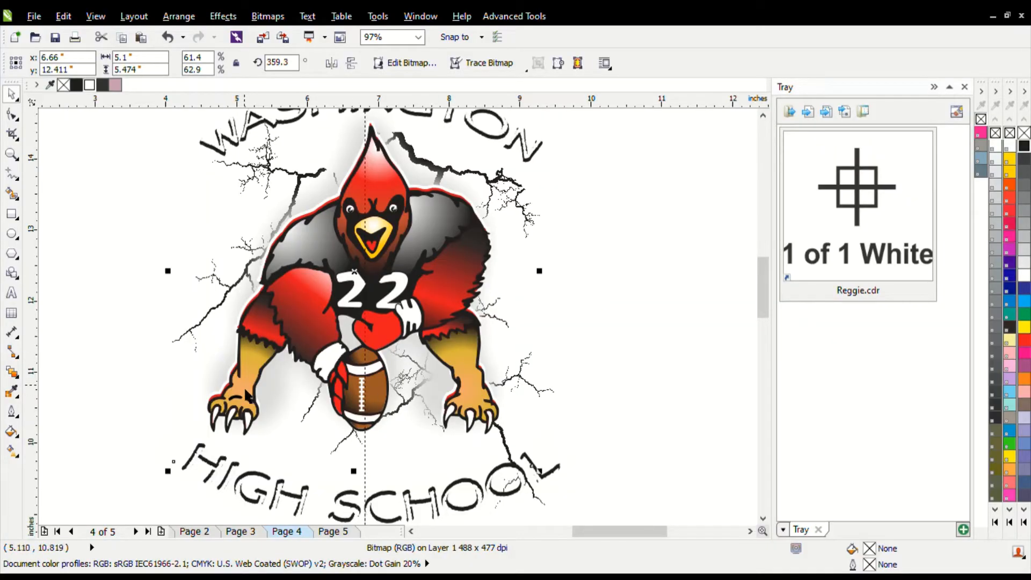
Fill both of the cardinal's yellow legs with white.
{"action": "key", "text": "alt"}
{"action": "left_click", "coordinate": [246, 395], "text": "ctrl"}
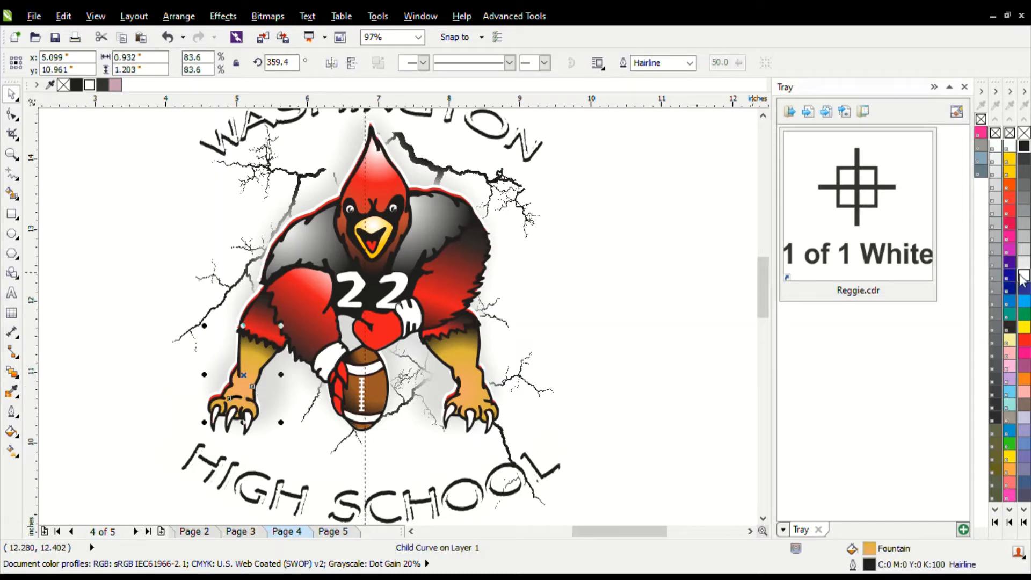
{"action": "left_click", "coordinate": [468, 407], "text": "ctrl"}
{"action": "left_click", "coordinate": [469, 407], "text": "ctrl"}
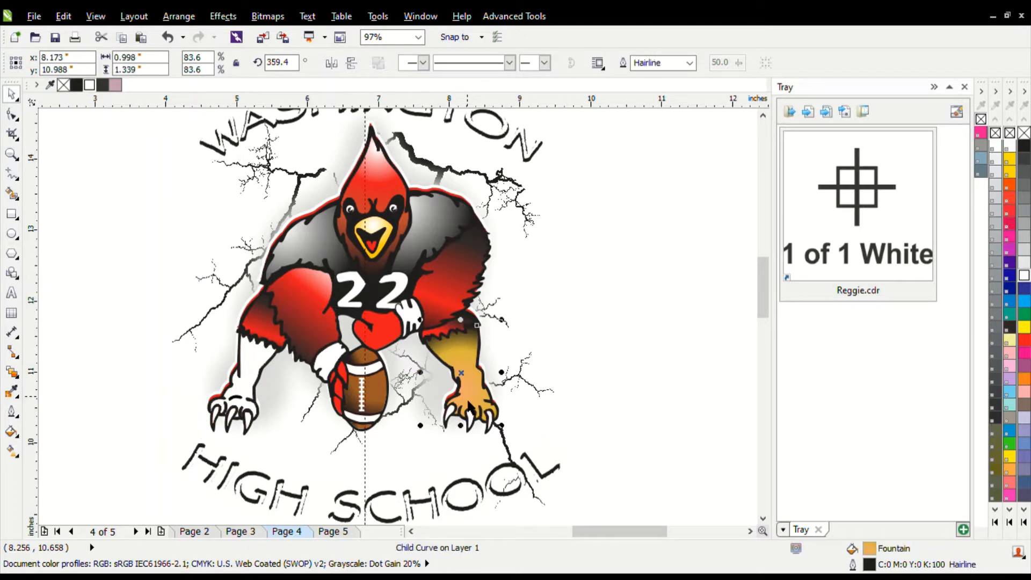
{"action": "key", "text": "ctrl+r"}
Fill the yellow parts of the cardinal's beak with white.
{"action": "key", "text": "Tab"}
{"action": "key", "text": "Tab"}
{"action": "key", "text": "Tab"}
{"action": "key", "text": "Tab"}
{"action": "key", "text": "Tab"}
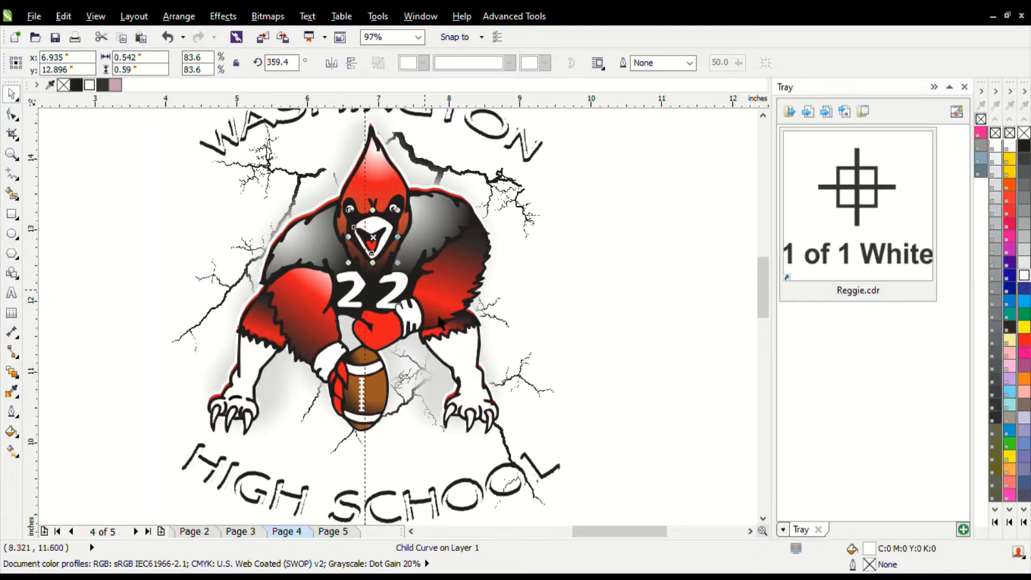
Fill the brown middle, upper and lower panels of the football on page 4 with white.
{"action": "left_click", "coordinate": [379, 393], "text": "ctrl"}
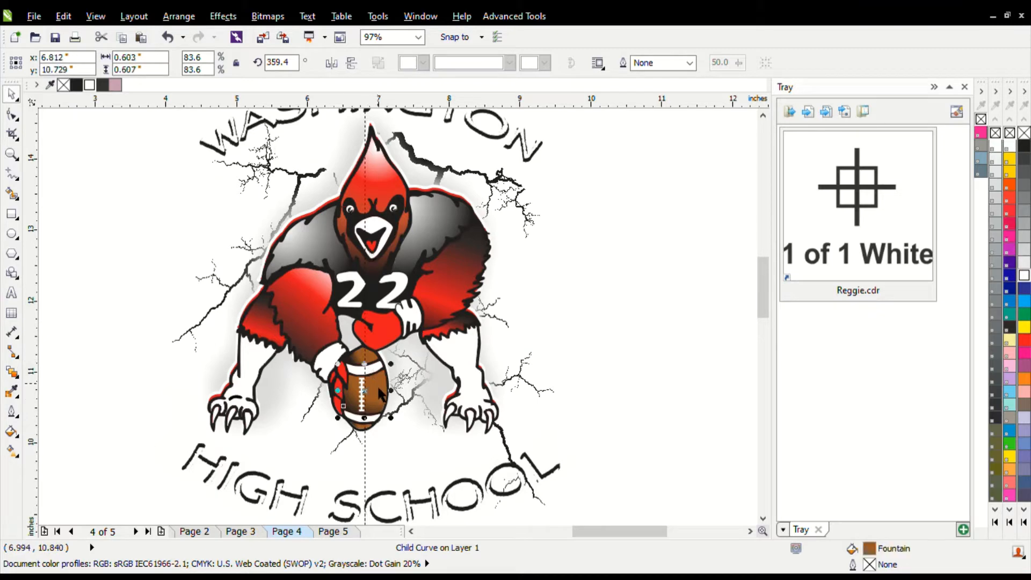
{"action": "key", "text": "Delete"}
{"action": "key", "text": "Tab"}
{"action": "key", "text": "Tab"}
{"action": "key", "text": "Tab"}
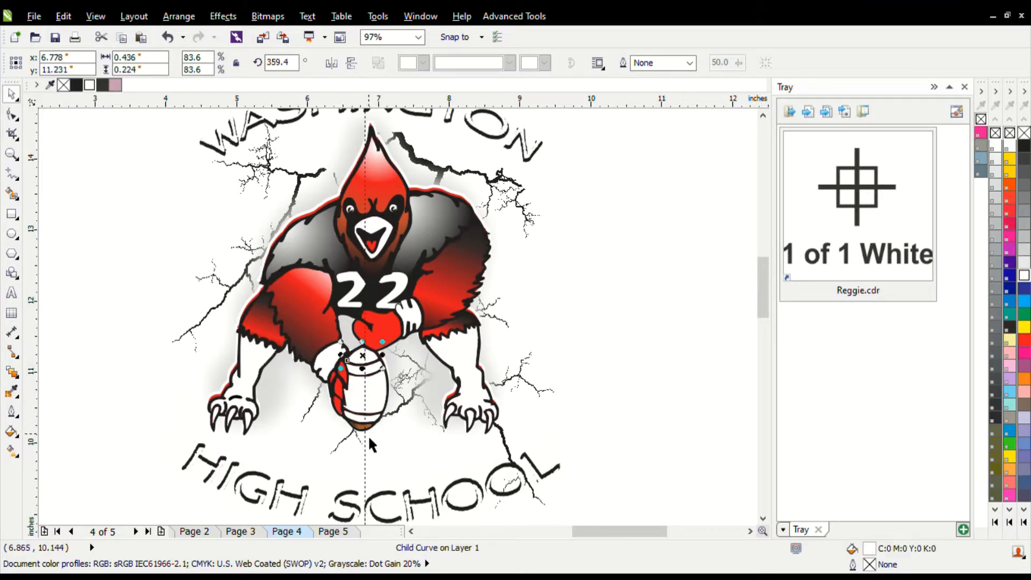
{"action": "left_click", "coordinate": [359, 432], "text": "ctrl"}
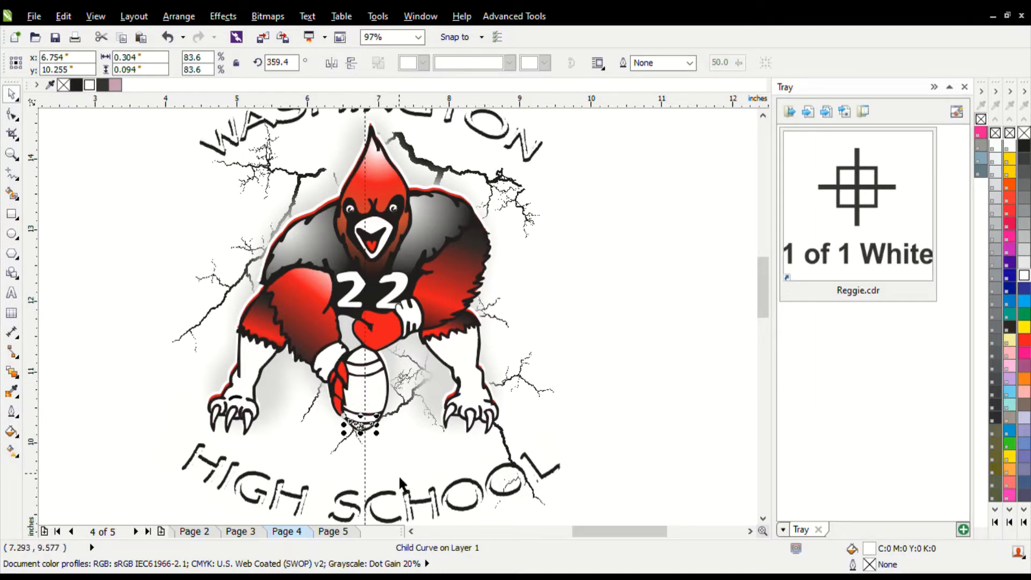
Fill the large black body silhouette behind the cardinal's coloured parts with white.
{"action": "left_click", "coordinate": [481, 359], "text": "ctrl"}
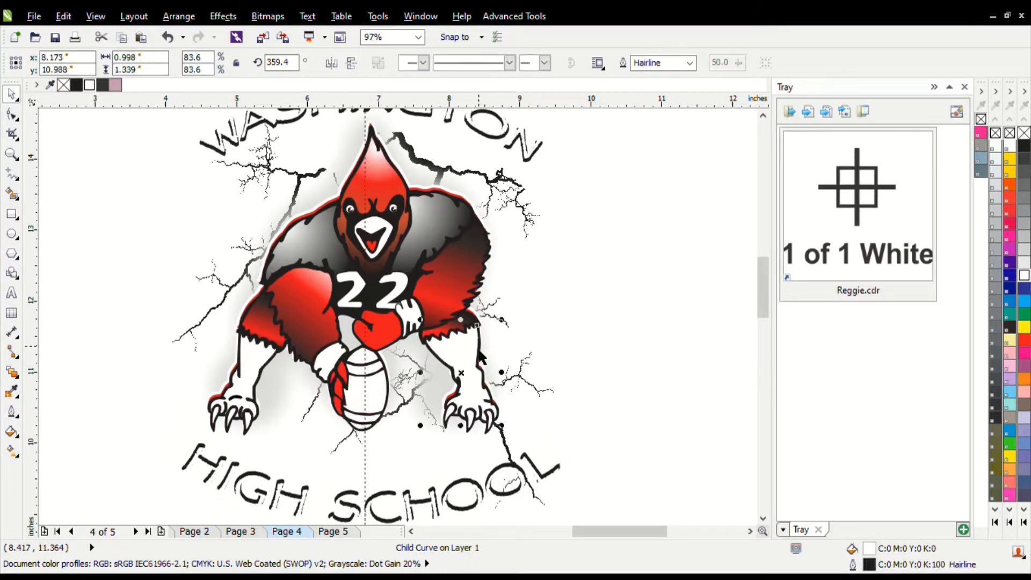
{"action": "left_click", "coordinate": [453, 206], "text": "ctrl"}
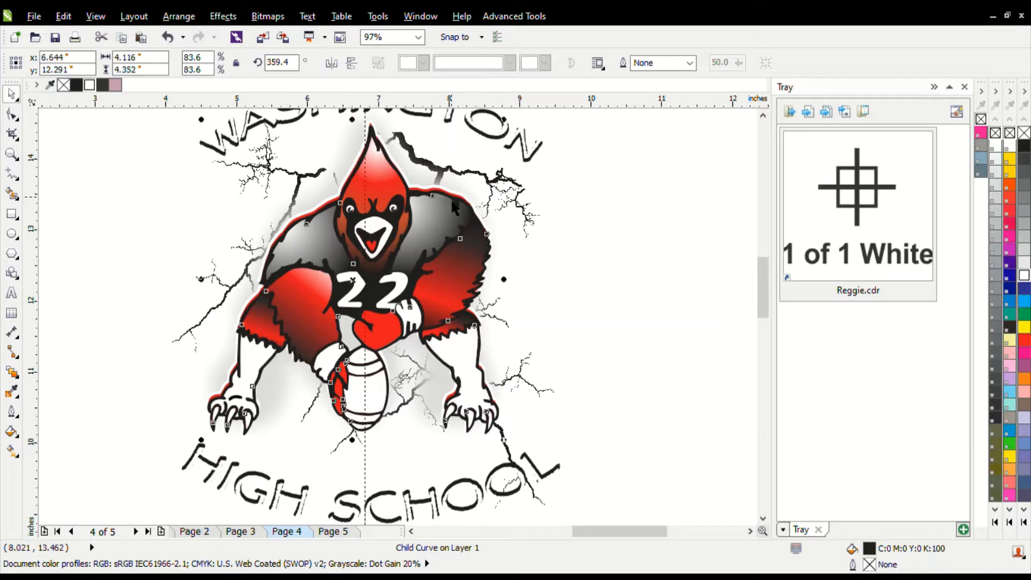
{"action": "left_click", "coordinate": [1024, 276]}
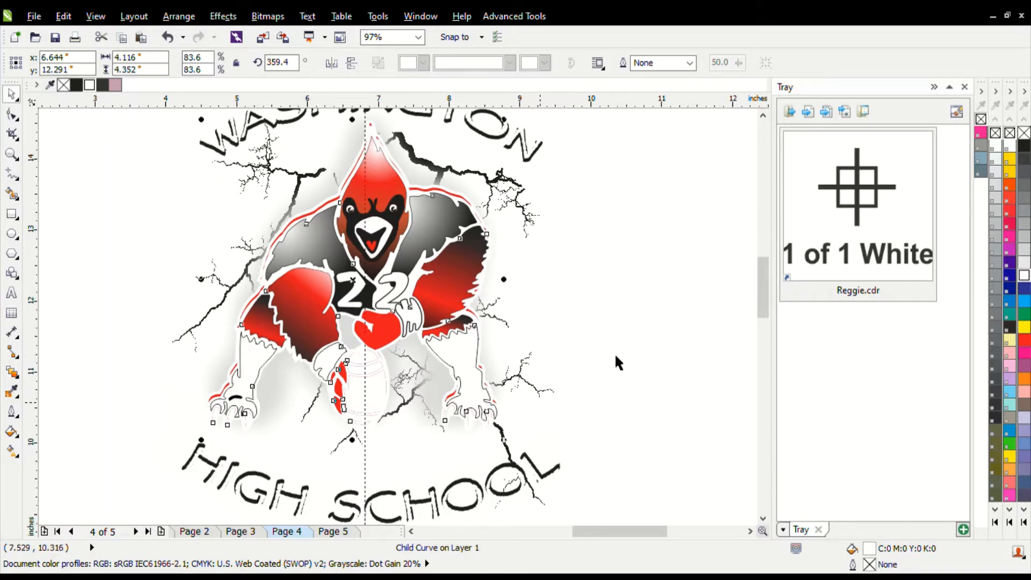
Make the fill and outline of both grey gradient shoulder shapes white.
{"action": "left_click", "coordinate": [431, 221], "text": "ctrl"}
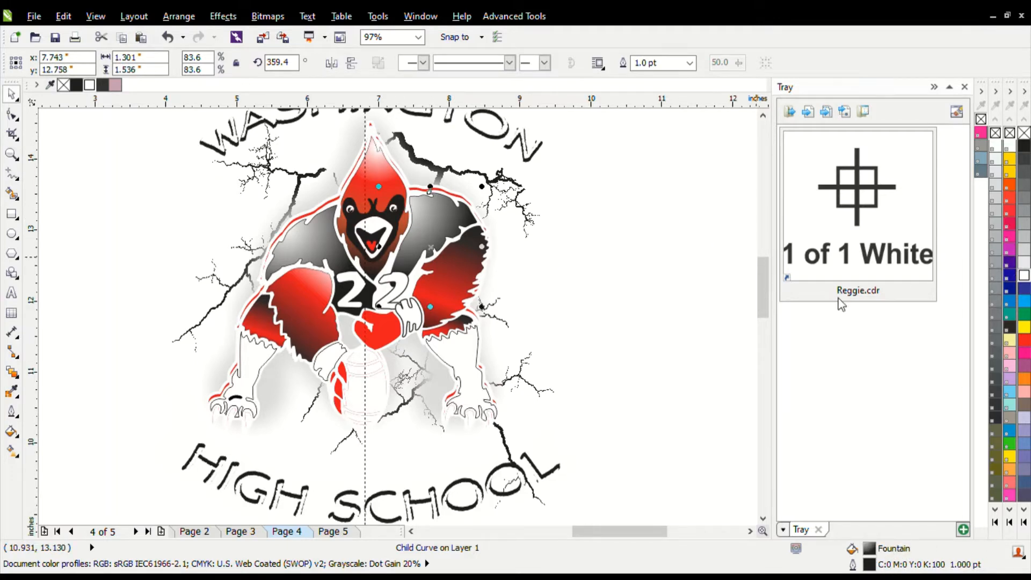
{"action": "left_click", "coordinate": [1023, 278]}
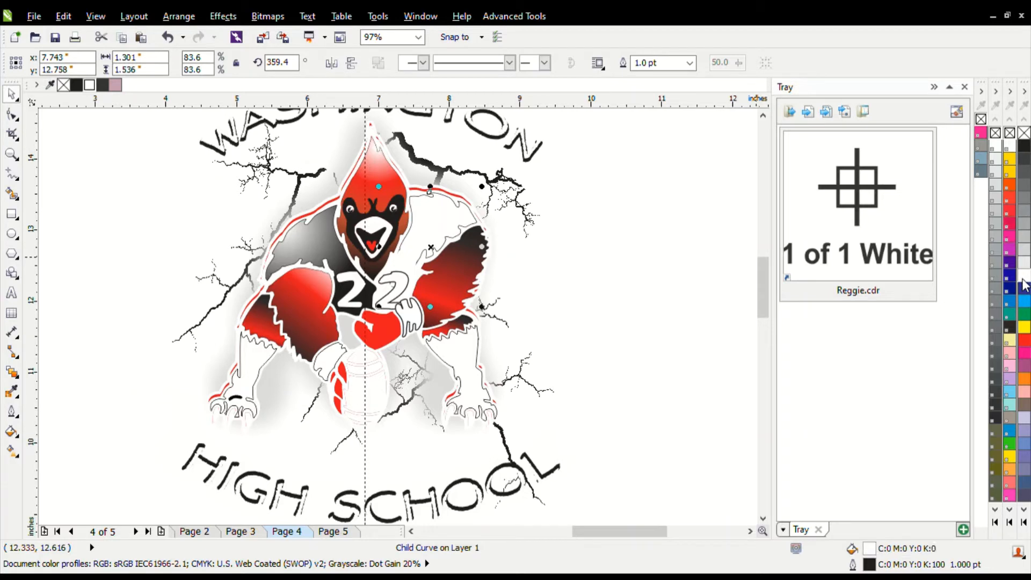
{"action": "right_click", "coordinate": [1023, 278]}
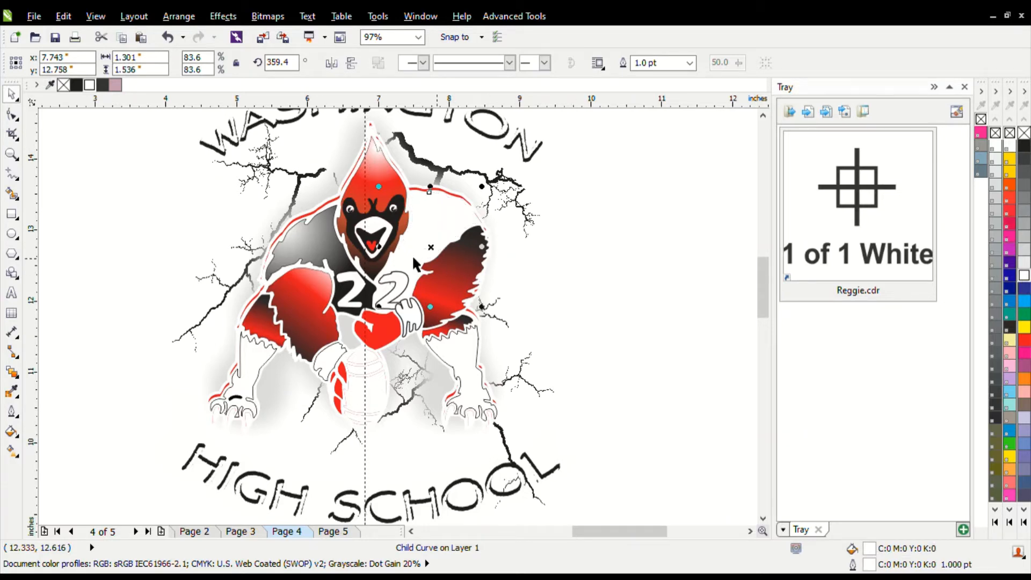
{"action": "left_click", "coordinate": [325, 247], "text": "alt"}
{"action": "left_click", "coordinate": [326, 245], "text": "ctrl"}
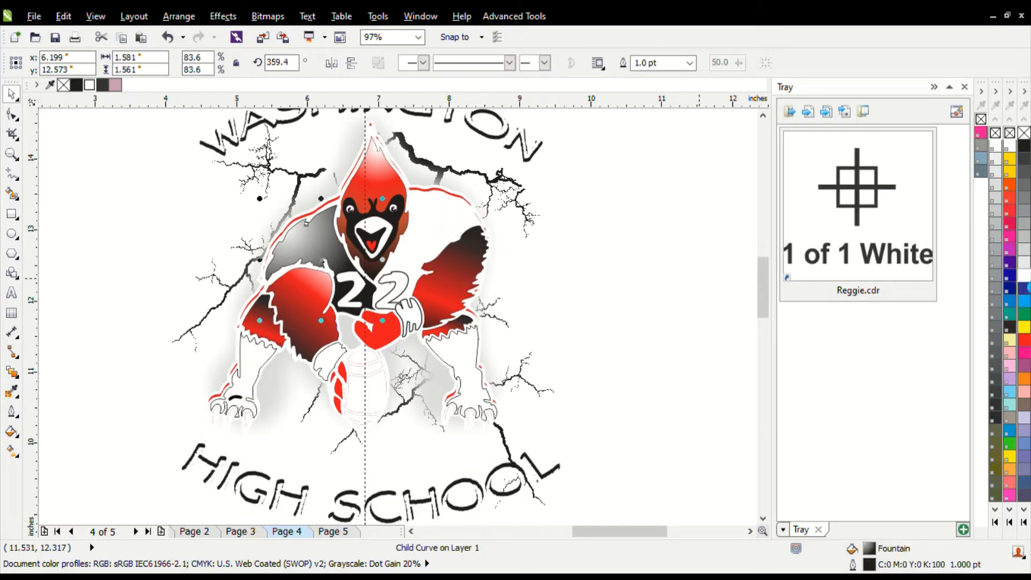
{"action": "left_click", "coordinate": [1023, 277]}
{"action": "right_click", "coordinate": [1023, 277]}
Change the outlines of the jersey number 22 and the white hand shape below it to white.
{"action": "left_click", "coordinate": [346, 292]}
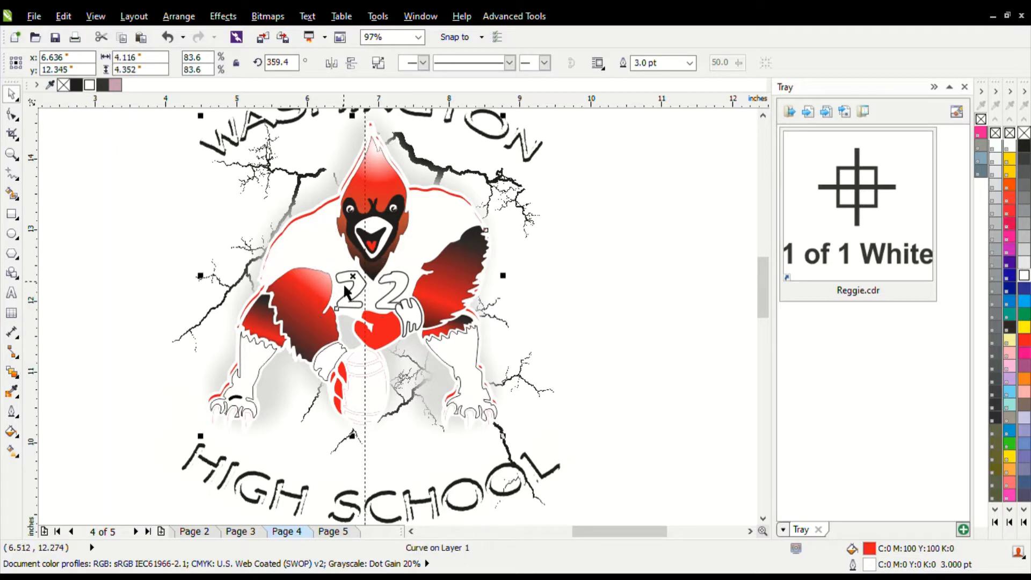
{"action": "right_click", "coordinate": [1023, 277]}
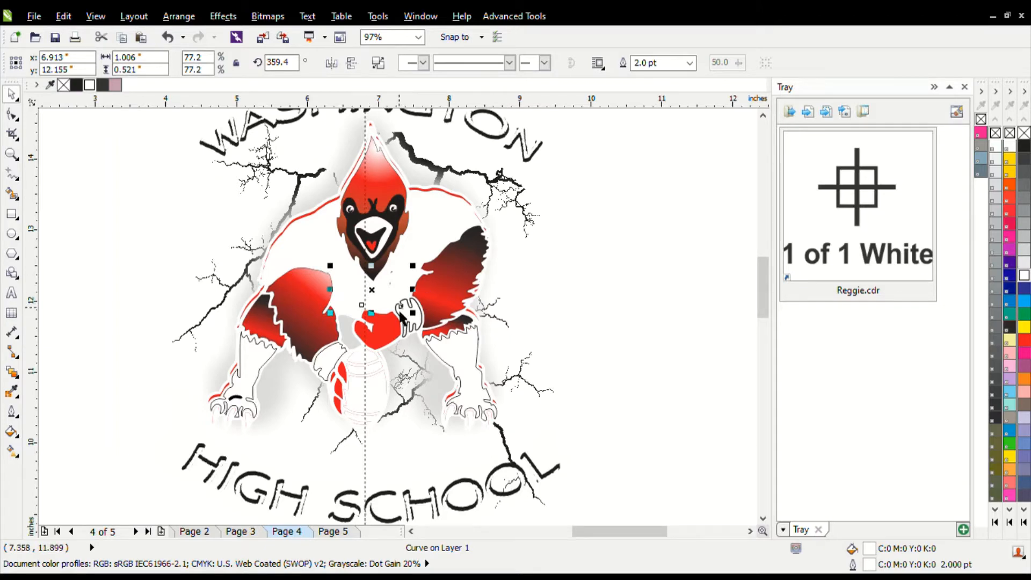
{"action": "left_click", "coordinate": [404, 325]}
{"action": "left_click", "coordinate": [403, 325], "text": "ctrl"}
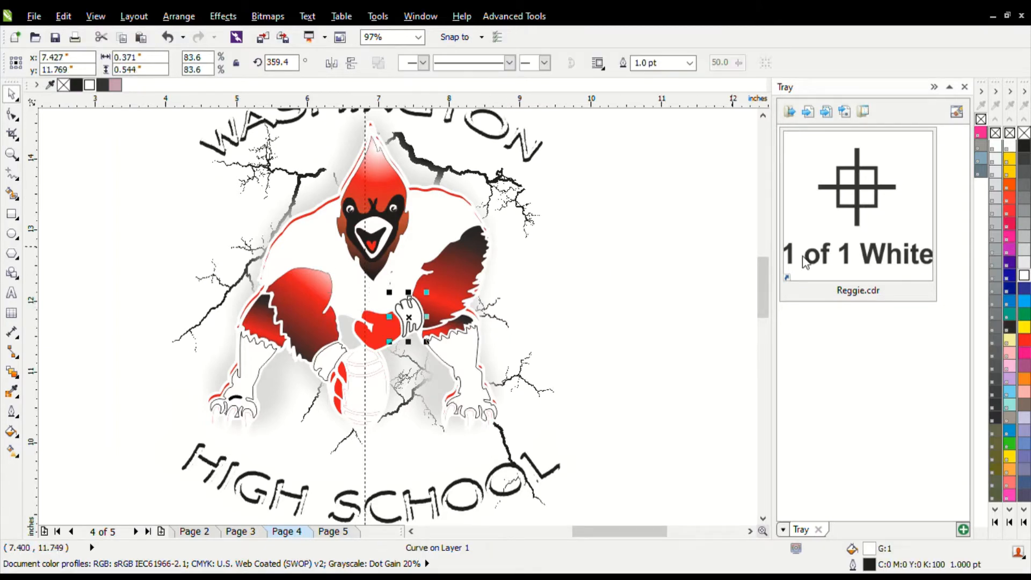
{"action": "right_click", "coordinate": [1024, 278]}
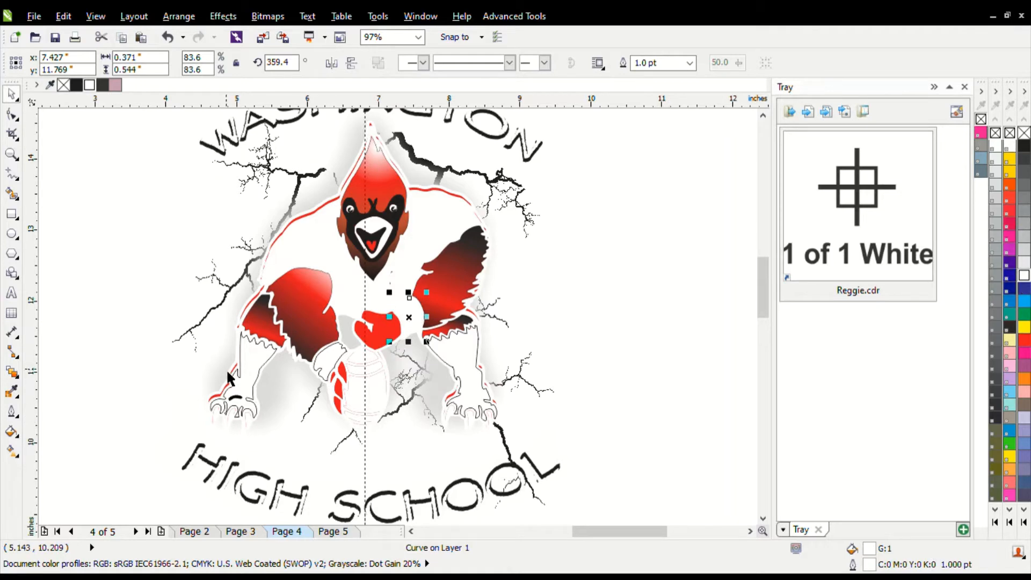
Change the black outlines of both lower legs and the white wrist shape above the football to white.
{"action": "left_click", "coordinate": [244, 350]}
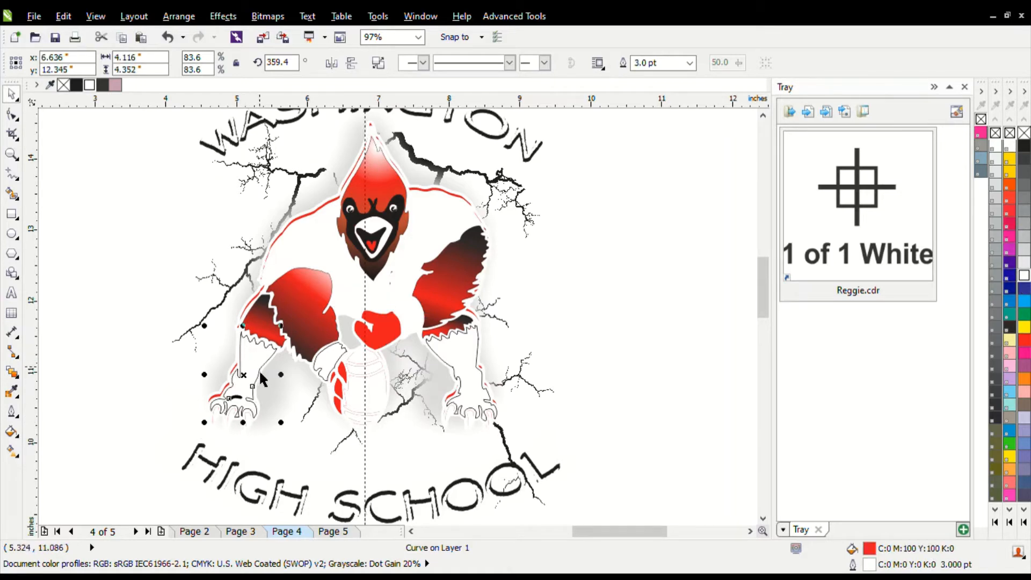
{"action": "left_click", "coordinate": [260, 371], "text": "ctrl"}
{"action": "key", "text": "ctrl+r"}
{"action": "left_click", "coordinate": [476, 350], "text": "ctrl"}
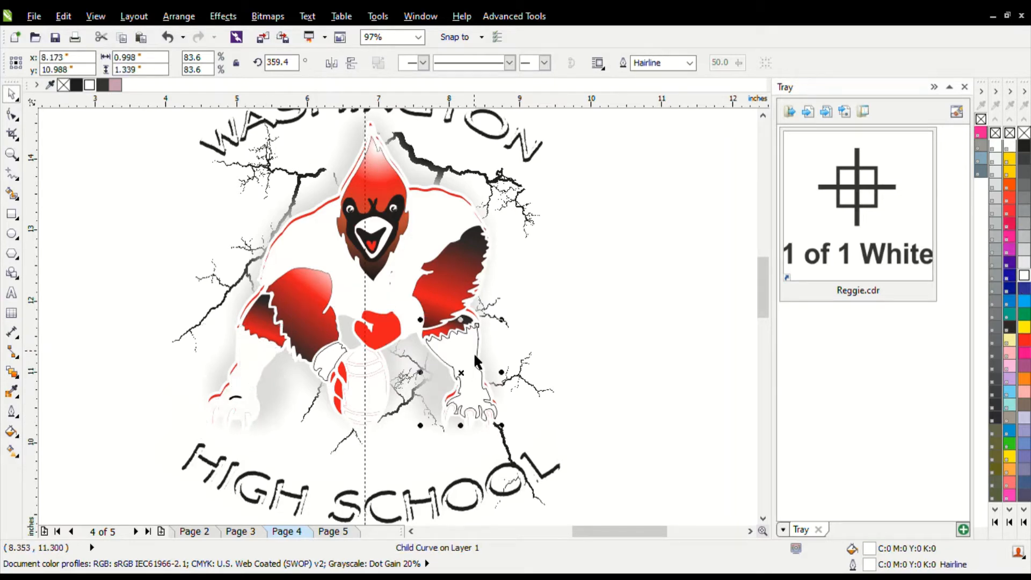
{"action": "key", "text": "ctrl+r"}
{"action": "left_click", "coordinate": [319, 355], "text": "ctrl"}
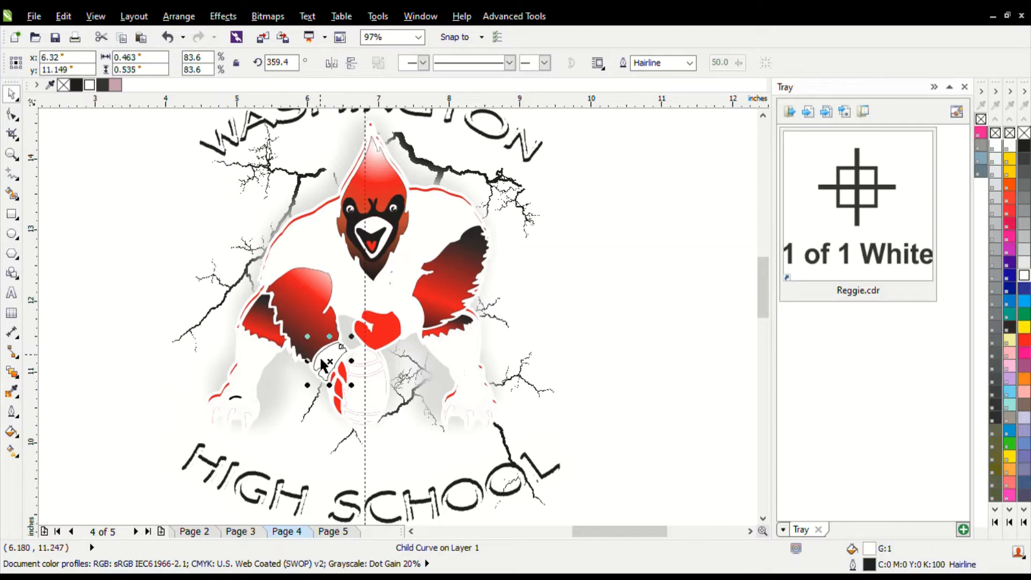
{"action": "key", "text": "ctrl+r"}
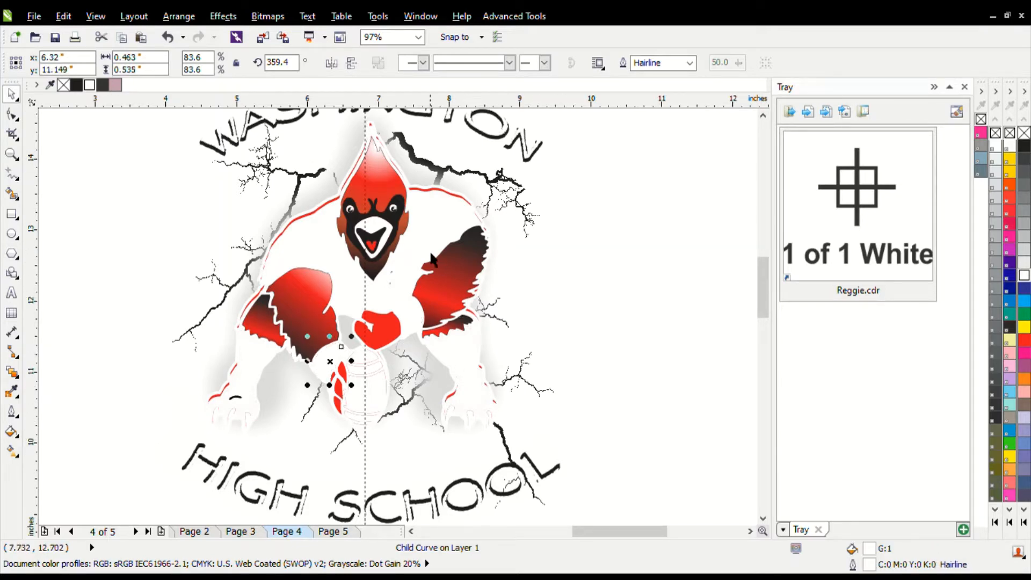
Fill the black mask shape around the cardinal's eyes and beak with white.
{"action": "key", "text": "F2"}
{"action": "left_click_drag", "start_coordinate": [295, 124], "coordinate": [432, 288]}
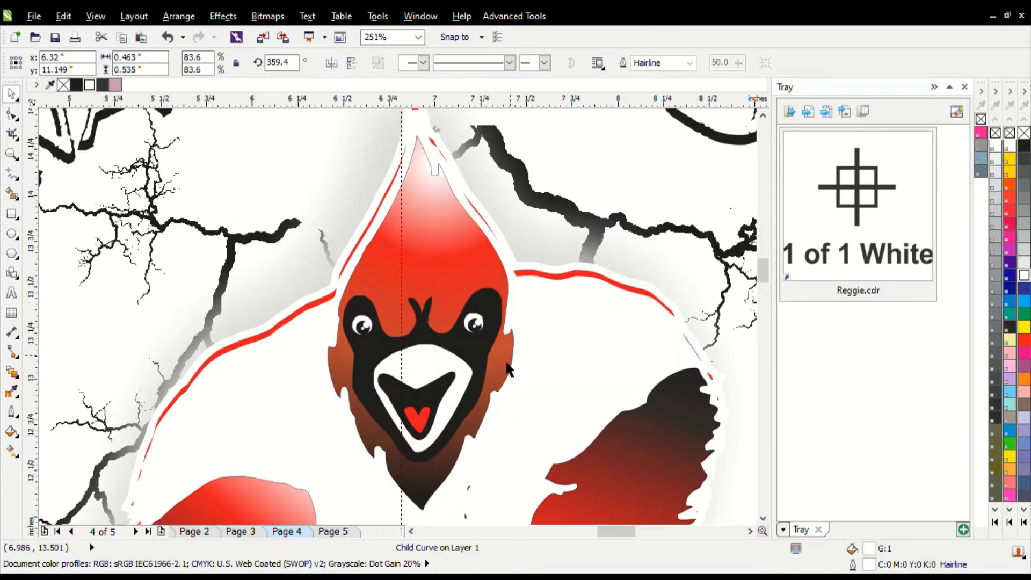
{"action": "left_click", "coordinate": [508, 364], "text": "ctrl"}
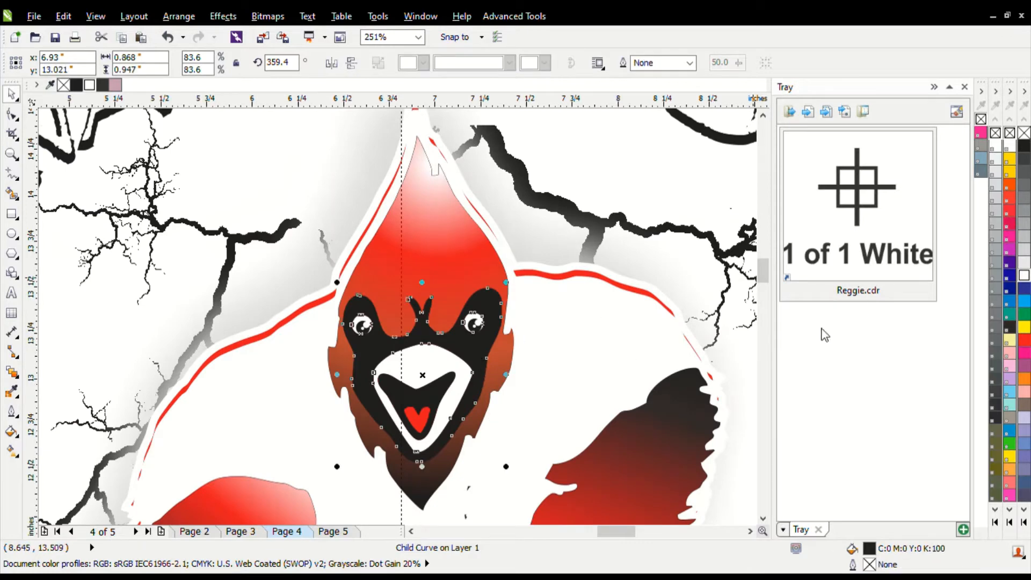
{"action": "key", "text": "F2"}
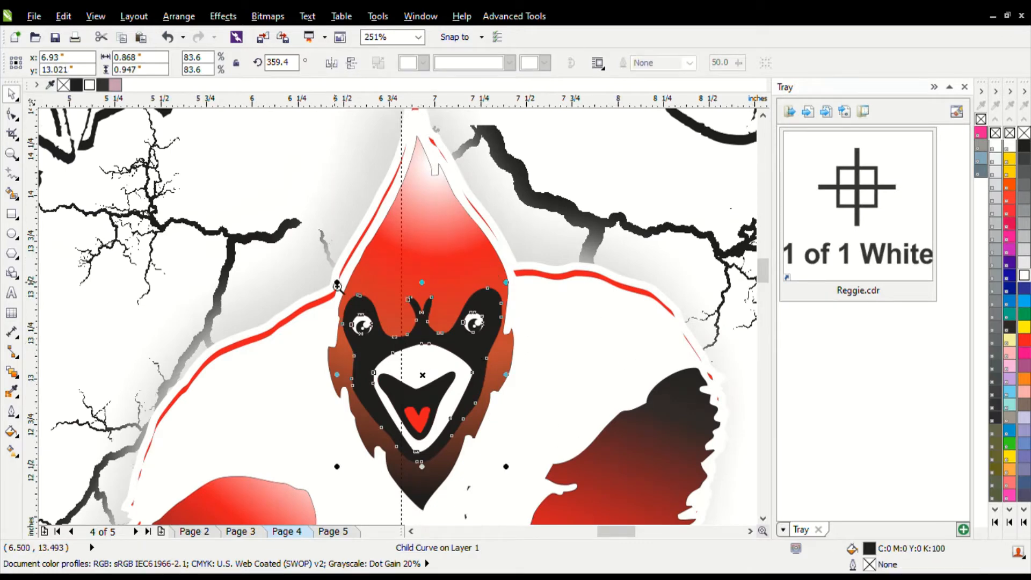
{"action": "left_click_drag", "start_coordinate": [316, 269], "coordinate": [519, 374]}
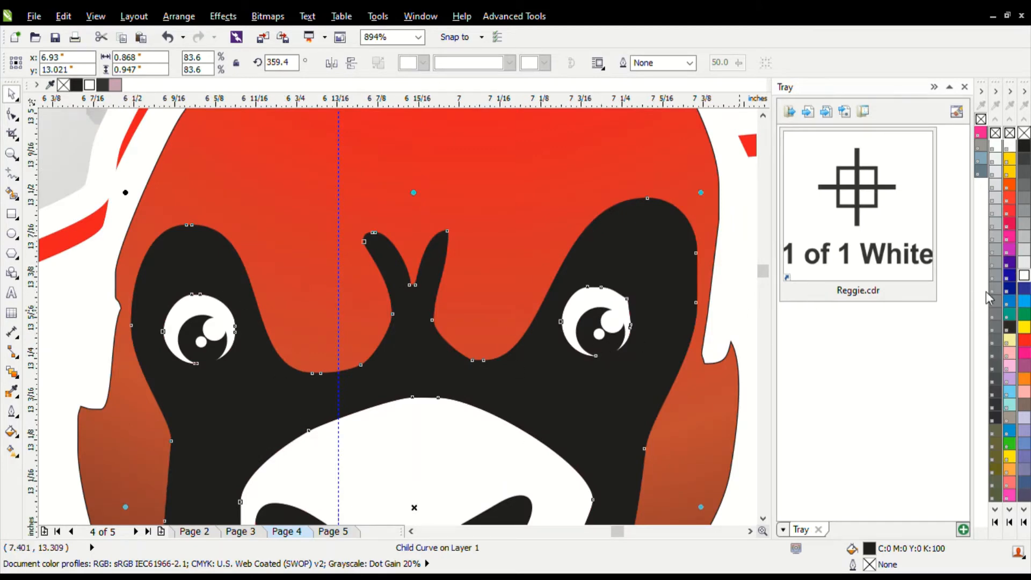
{"action": "left_click", "coordinate": [1023, 279]}
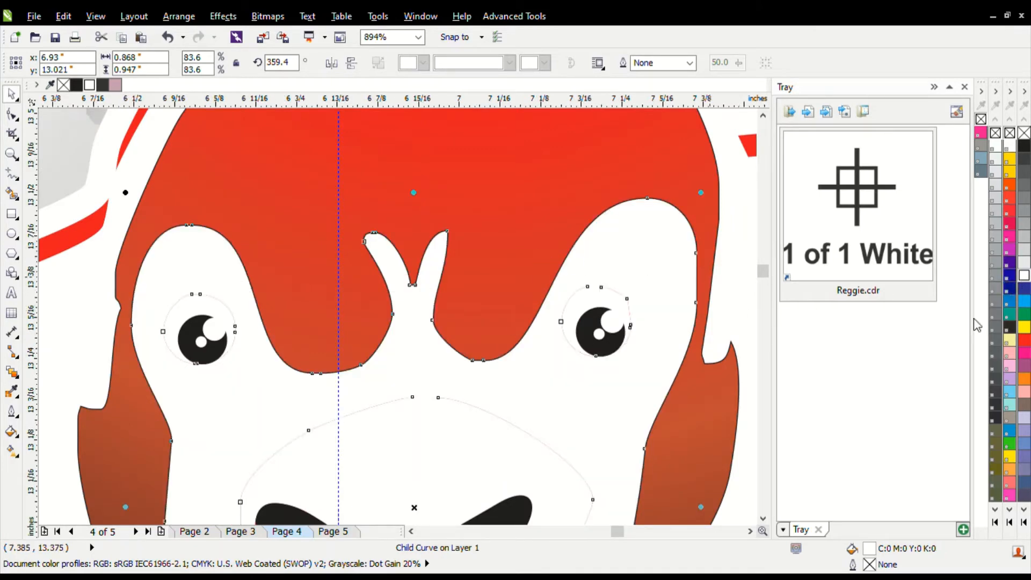
Fill the black inside of the cardinal's open beak with white, keeping the red tongue.
{"action": "scroll", "coordinate": [449, 223], "scroll_direction": "down", "scroll_amount": 4}
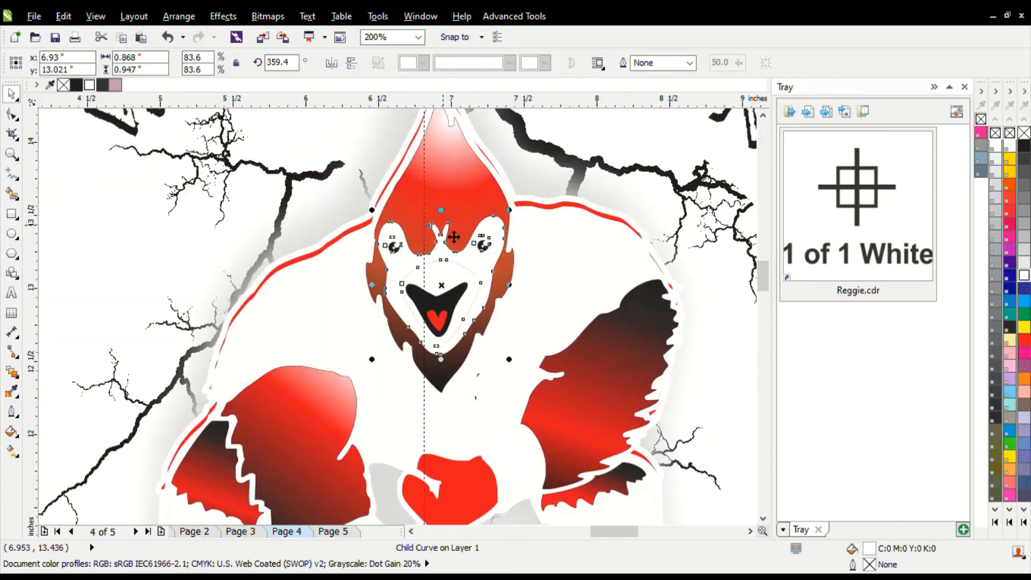
{"action": "left_click_drag", "start_coordinate": [339, 173], "coordinate": [489, 349]}
{"action": "left_click", "coordinate": [488, 394], "text": "alt"}
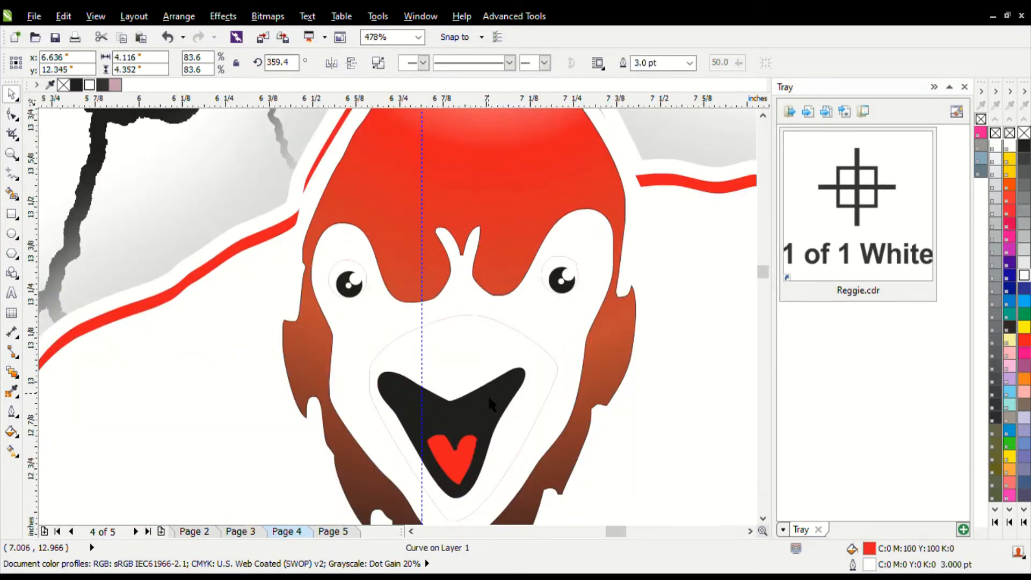
{"action": "left_click", "coordinate": [489, 394], "text": "ctrl"}
{"action": "key", "text": "ctrl+r"}
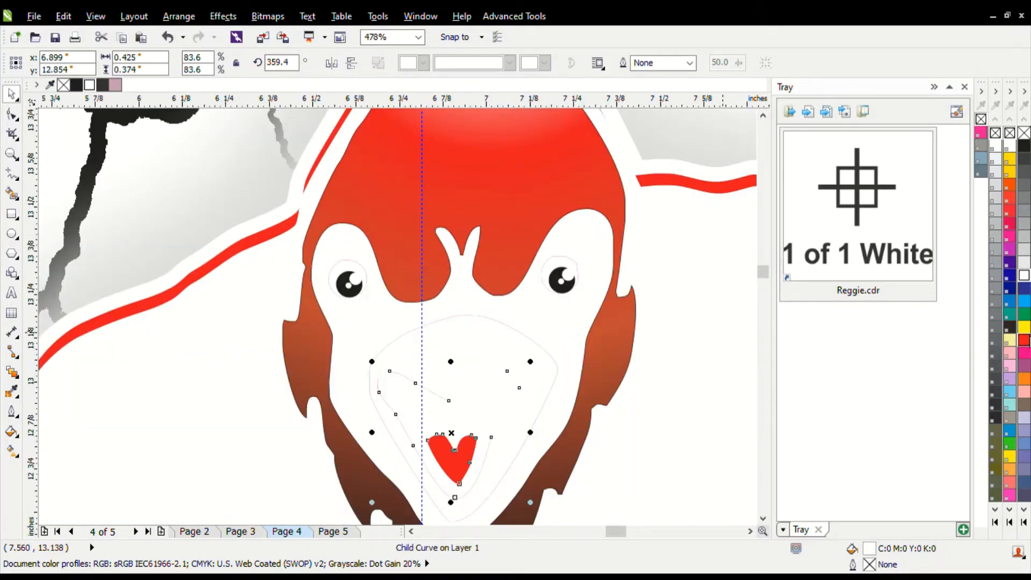
{"action": "right_click", "coordinate": [1024, 276]}
Give the cardinal's white face mask shape a white hairline outline.
{"action": "left_click", "coordinate": [553, 363], "text": "ctrl+alt"}
{"action": "left_click", "coordinate": [552, 363], "text": "ctrl+alt"}
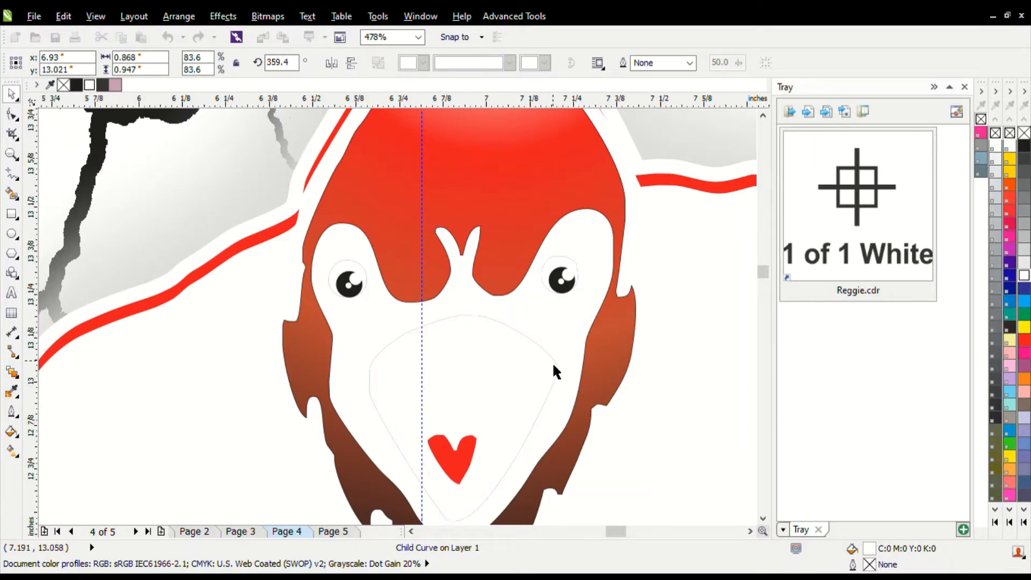
{"action": "left_click", "coordinate": [553, 363], "text": "ctrl+alt"}
{"action": "left_click", "coordinate": [562, 372], "text": "ctrl+alt"}
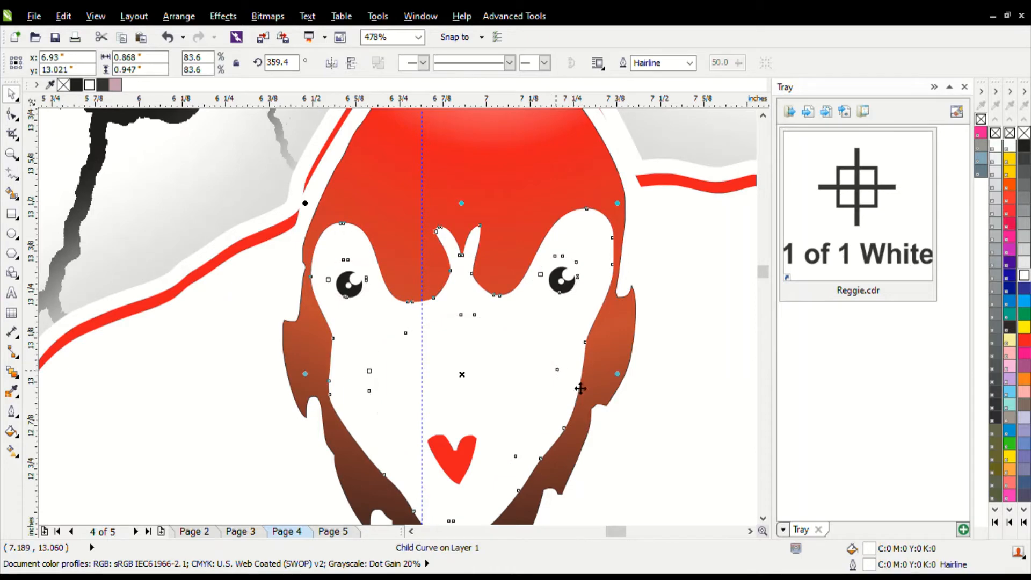
Fill the black pupils of both of the cardinal's eyes with white.
{"action": "scroll", "coordinate": [326, 310], "scroll_direction": "down", "scroll_amount": 2}
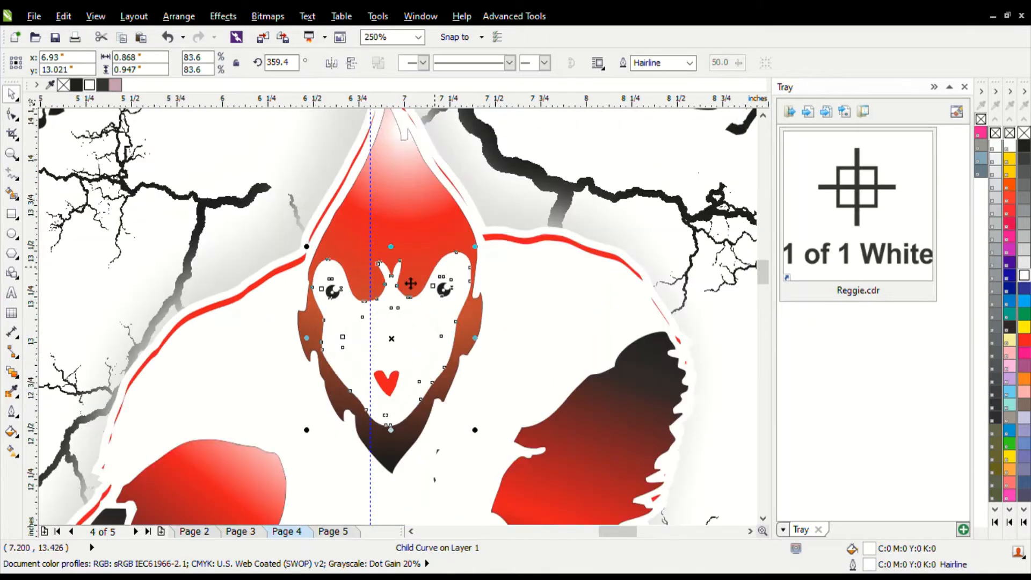
{"action": "scroll", "coordinate": [406, 301], "scroll_direction": "up", "scroll_amount": 3}
{"action": "left_click", "coordinate": [528, 295]}
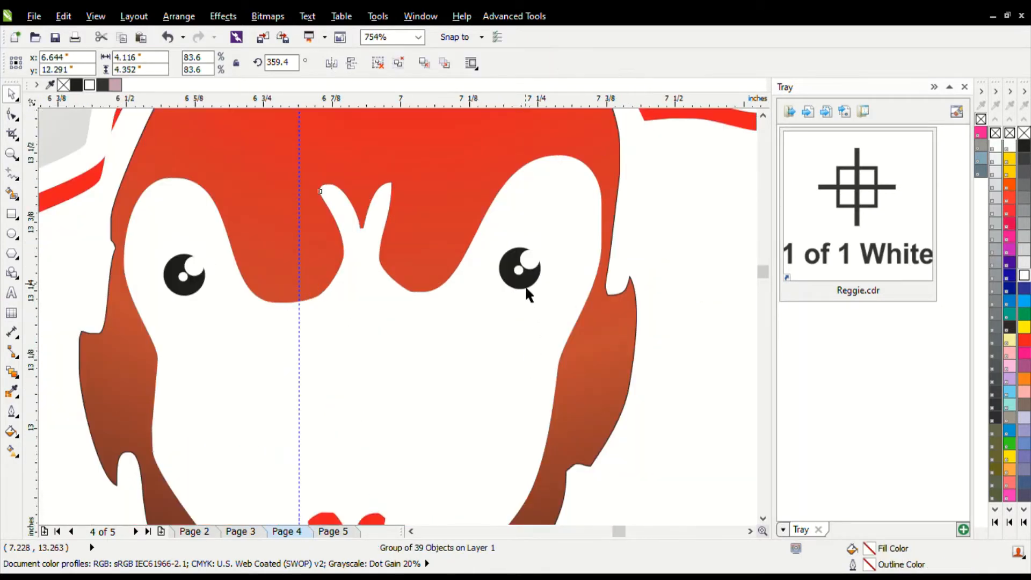
{"action": "left_click", "coordinate": [528, 295], "text": "ctrl"}
{"action": "key", "text": "Delete"}
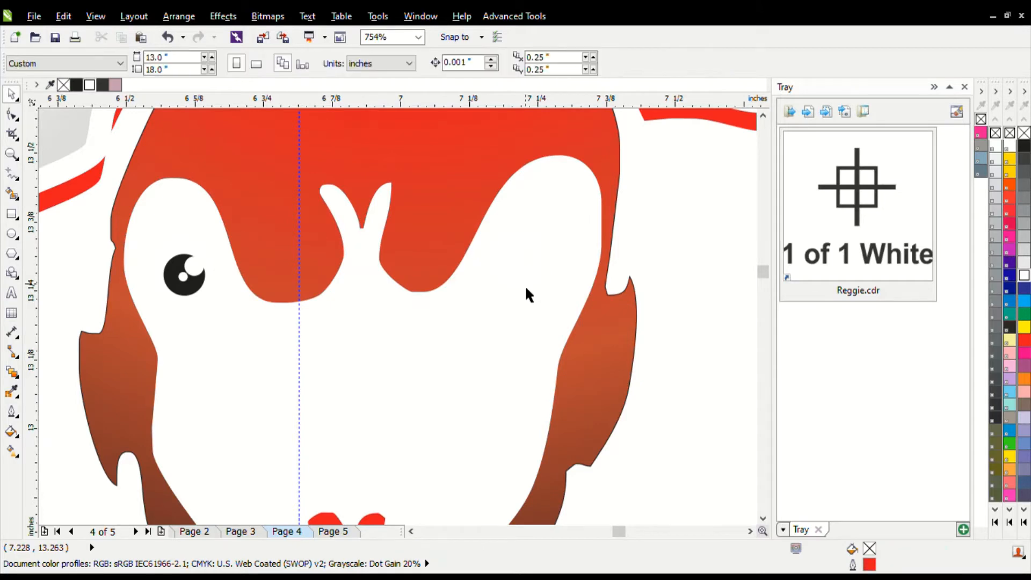
{"action": "key", "text": "ctrl+z"}
{"action": "left_click_drag", "start_coordinate": [521, 289], "coordinate": [185, 297]}
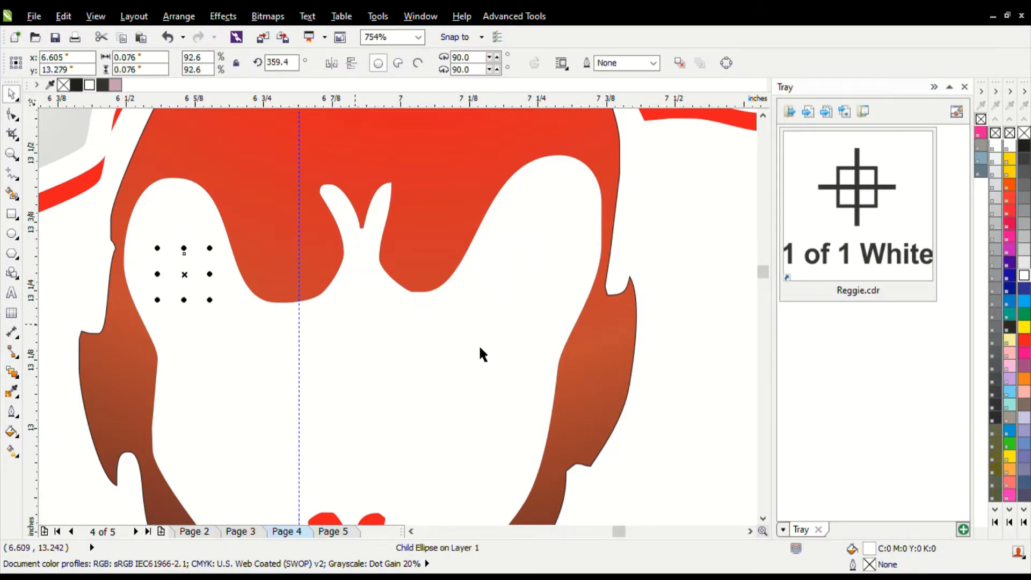
Reshape the white curve's edge beside the cardinal's chin to eliminate the two small black specks.
{"action": "scroll", "coordinate": [482, 333], "scroll_direction": "down", "scroll_amount": 4}
{"action": "scroll", "coordinate": [482, 330], "scroll_direction": "down", "scroll_amount": 2}
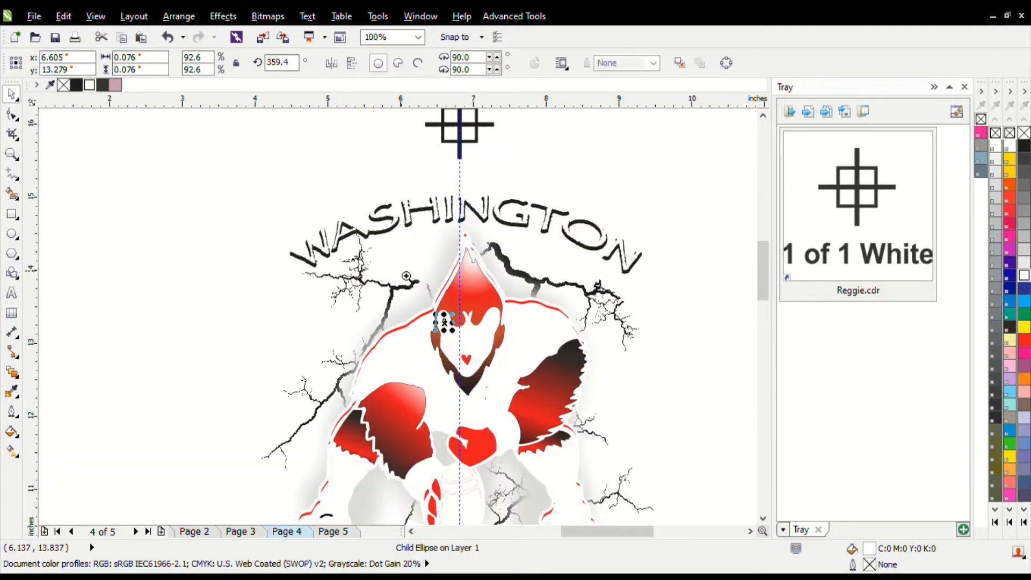
{"action": "left_click_drag", "start_coordinate": [723, 566], "coordinate": [721, 564]}
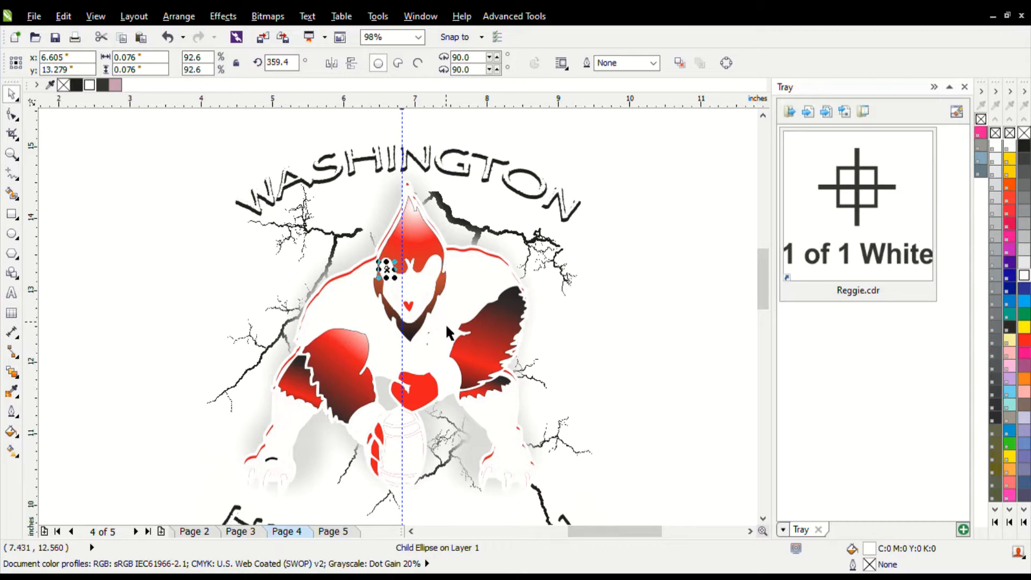
{"action": "key", "text": "z"}
{"action": "left_click_drag", "start_coordinate": [359, 246], "coordinate": [511, 394]}
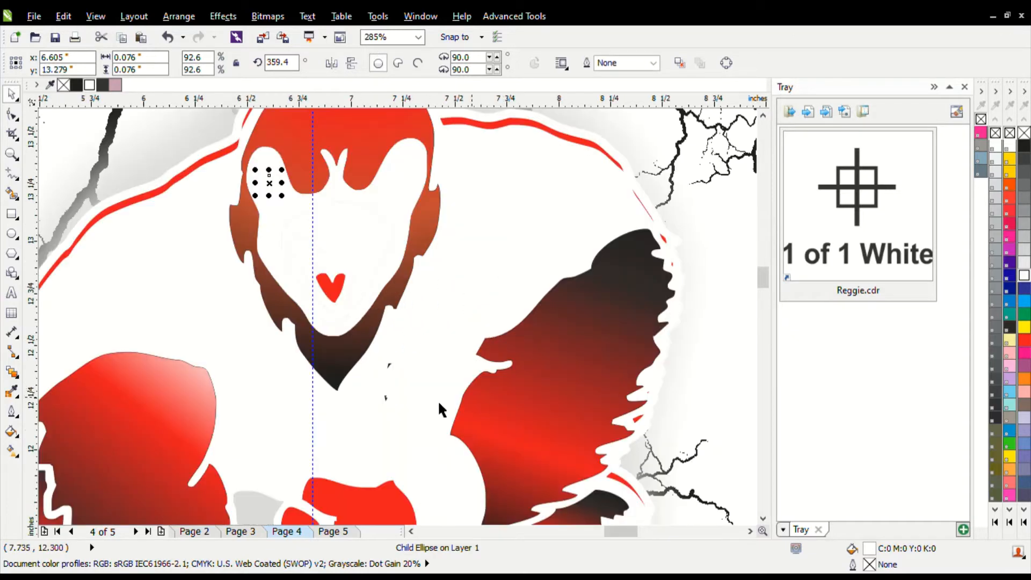
{"action": "left_click_drag", "start_coordinate": [342, 321], "coordinate": [421, 437]}
{"action": "left_click", "coordinate": [439, 283]}
{"action": "left_click", "coordinate": [437, 281]}
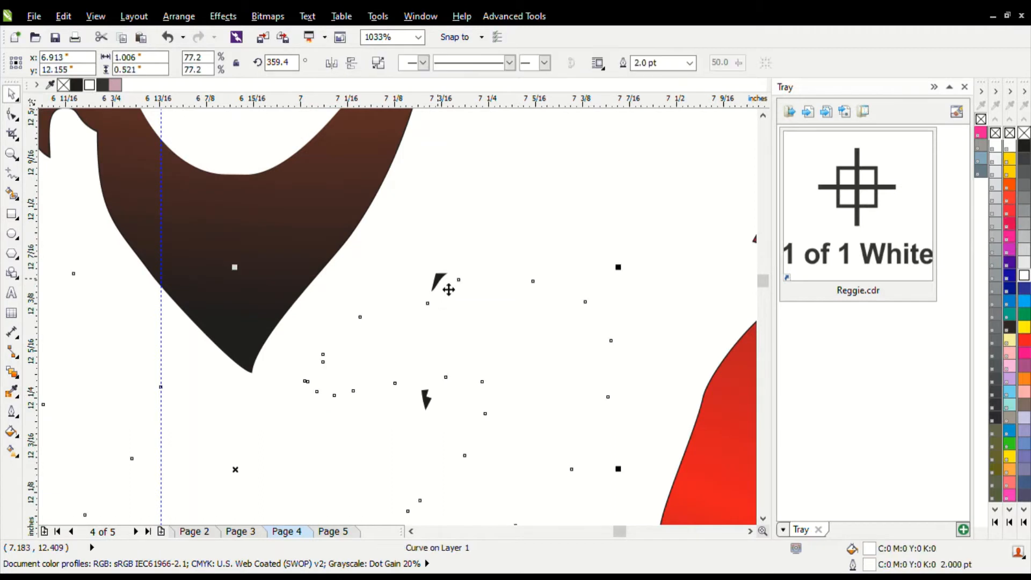
{"action": "key", "text": "Escape"}
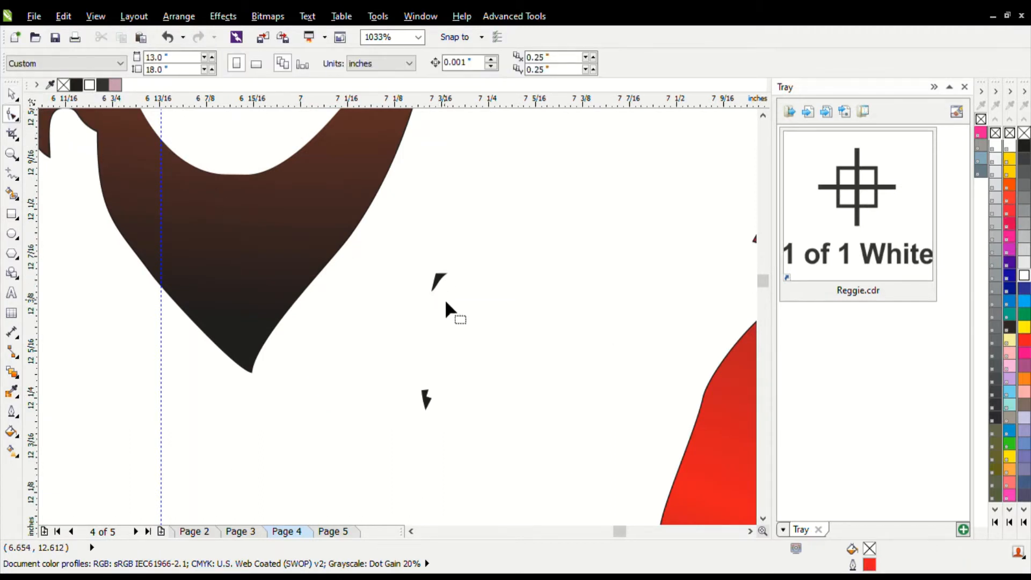
{"action": "key", "text": "F10"}
{"action": "left_click", "coordinate": [437, 278]}
{"action": "left_click", "coordinate": [436, 277]}
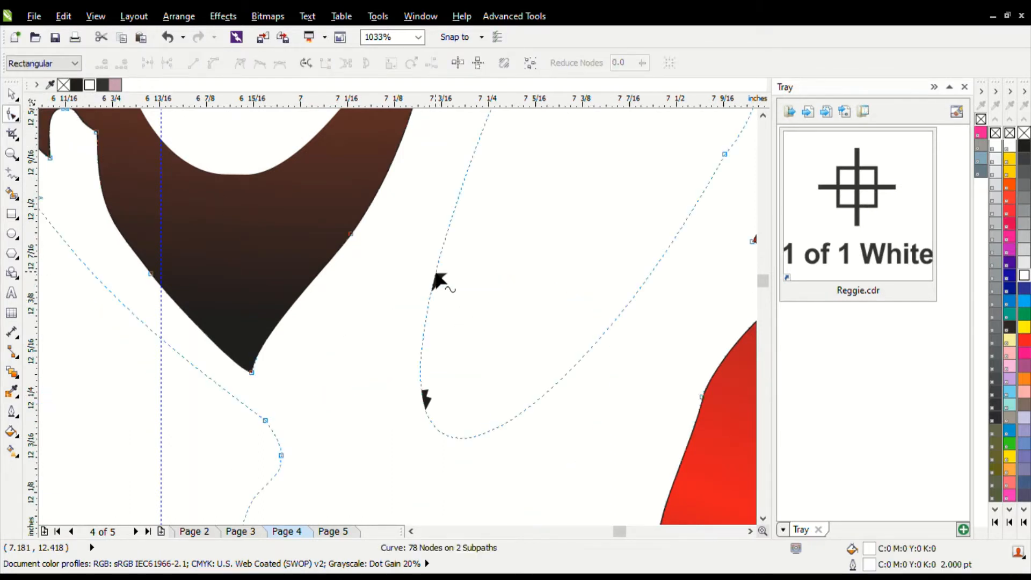
{"action": "left_click_drag", "start_coordinate": [422, 362], "coordinate": [436, 360]}
{"action": "left_click", "coordinate": [12, 114]}
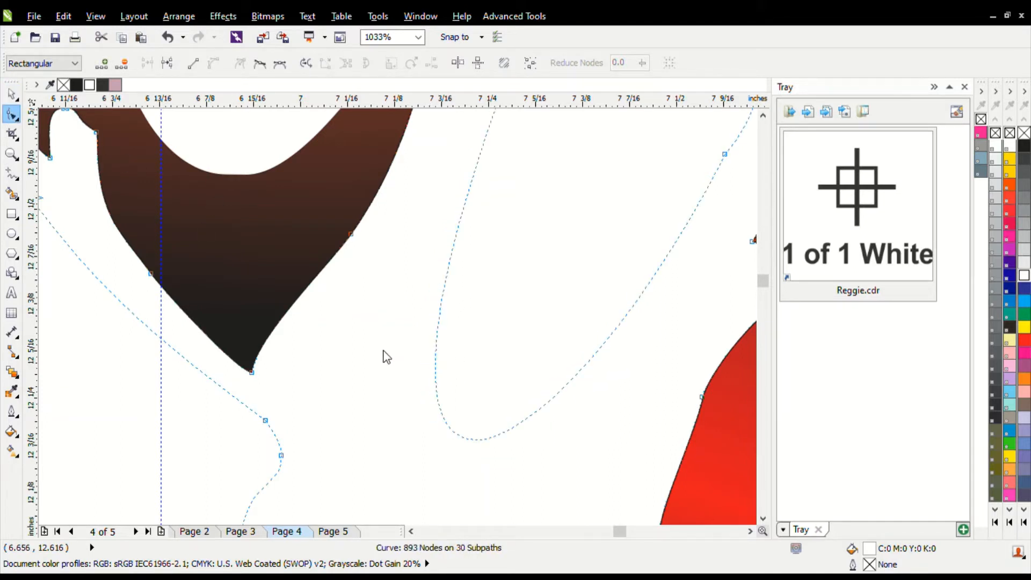
{"action": "left_click", "coordinate": [11, 93]}
Fill the red body shape that forms the thin line along the cardinal's shoulders and crest with 100% black.
{"action": "scroll", "coordinate": [372, 330], "scroll_direction": "down", "scroll_amount": 4}
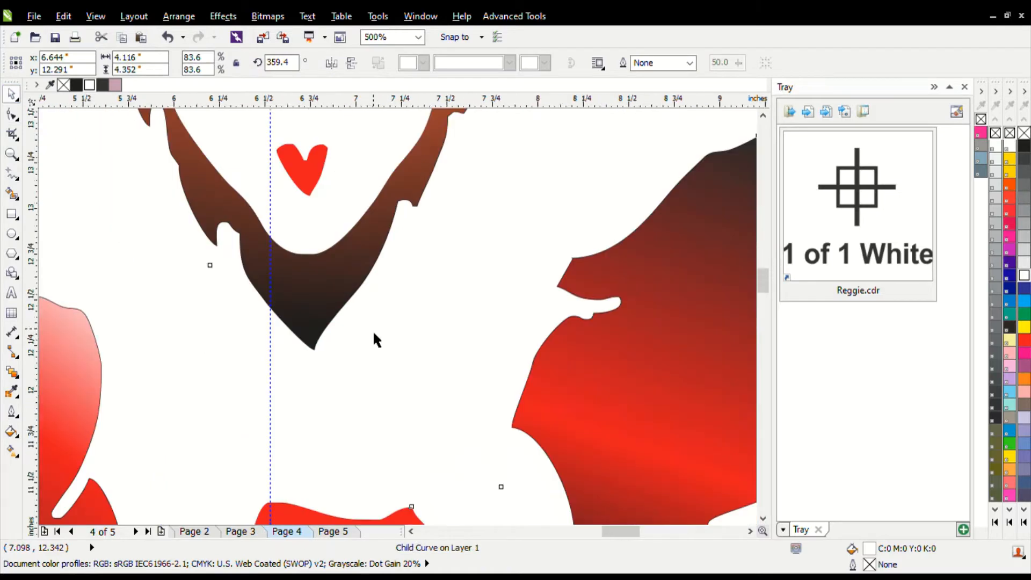
{"action": "scroll", "coordinate": [373, 329], "scroll_direction": "down", "scroll_amount": 2}
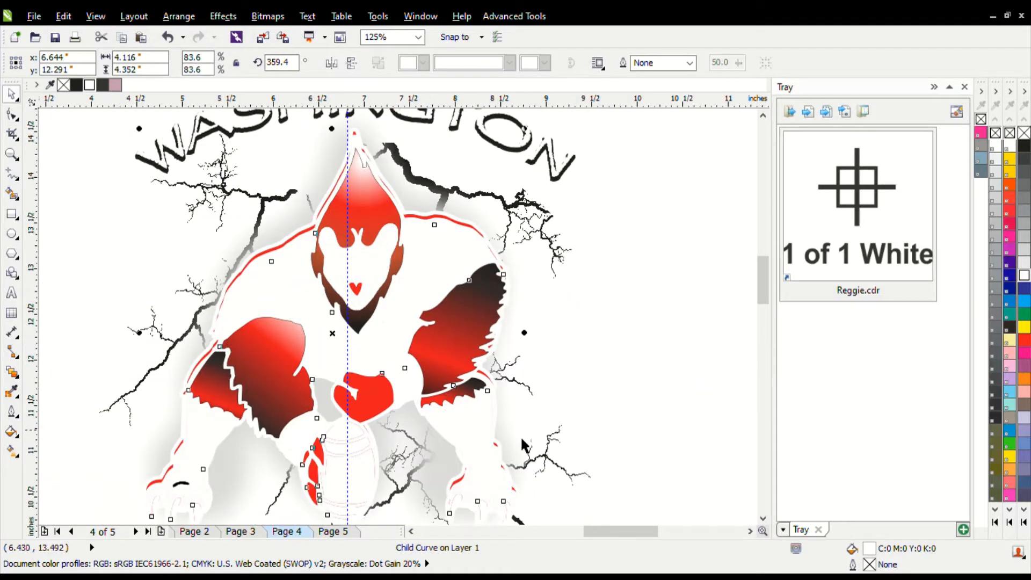
{"action": "scroll", "coordinate": [261, 318], "scroll_direction": "down", "scroll_amount": 2}
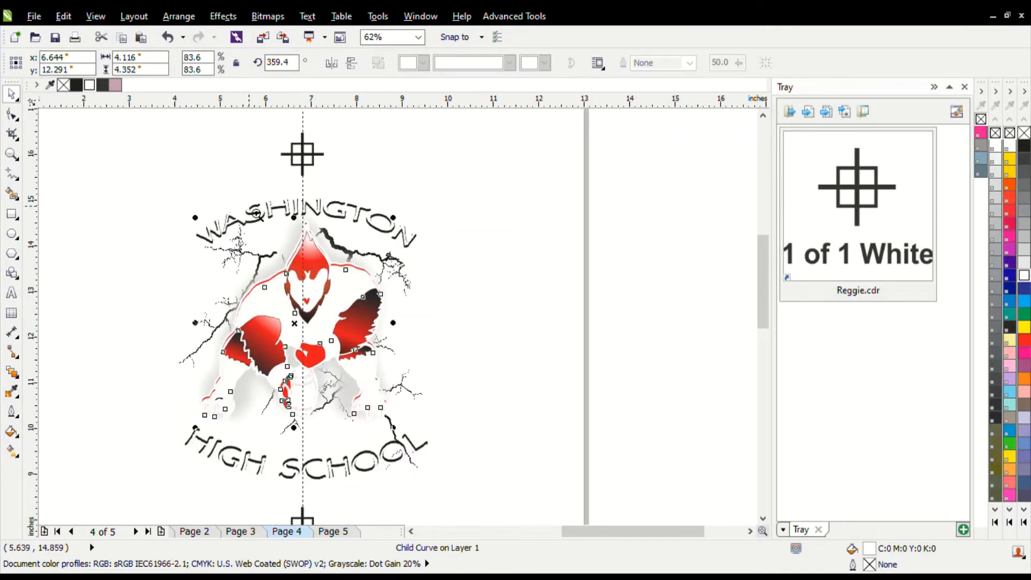
{"action": "scroll", "coordinate": [256, 213], "scroll_direction": "up", "scroll_amount": 5}
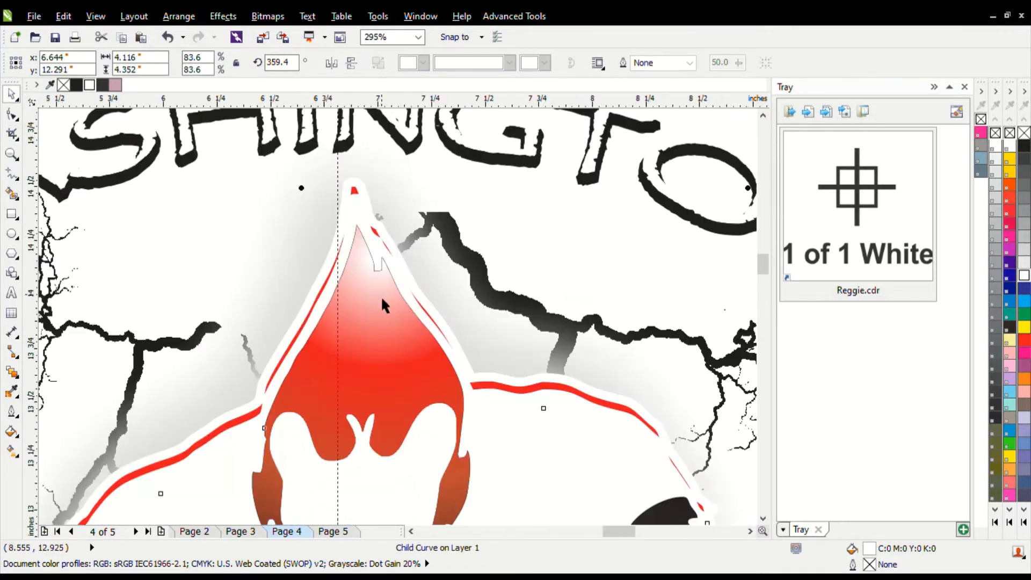
{"action": "left_click", "coordinate": [549, 391]}
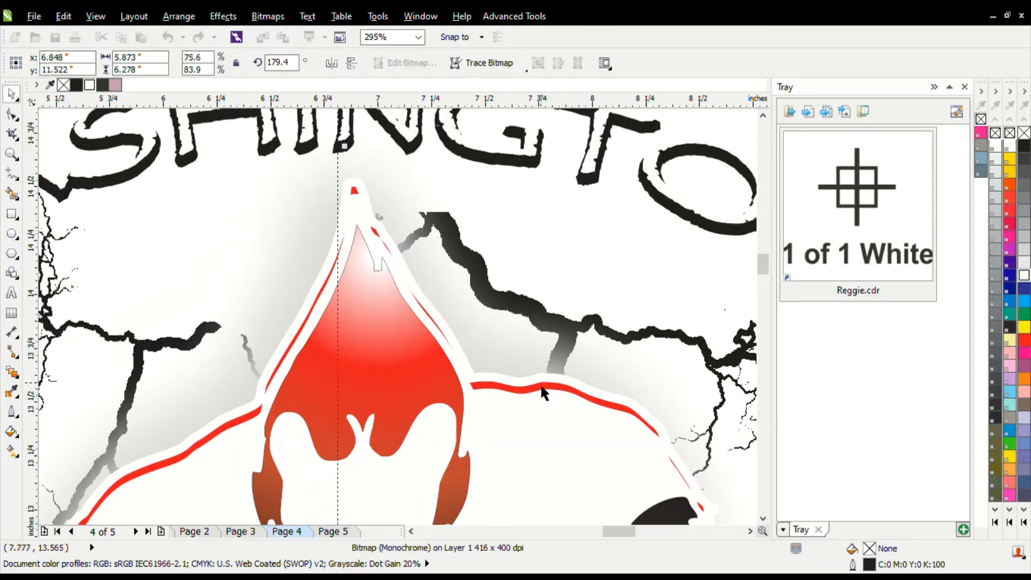
{"action": "left_click", "coordinate": [541, 390], "text": "alt"}
{"action": "left_click", "coordinate": [537, 387], "text": "alt"}
{"action": "left_click", "coordinate": [539, 393], "text": "alt"}
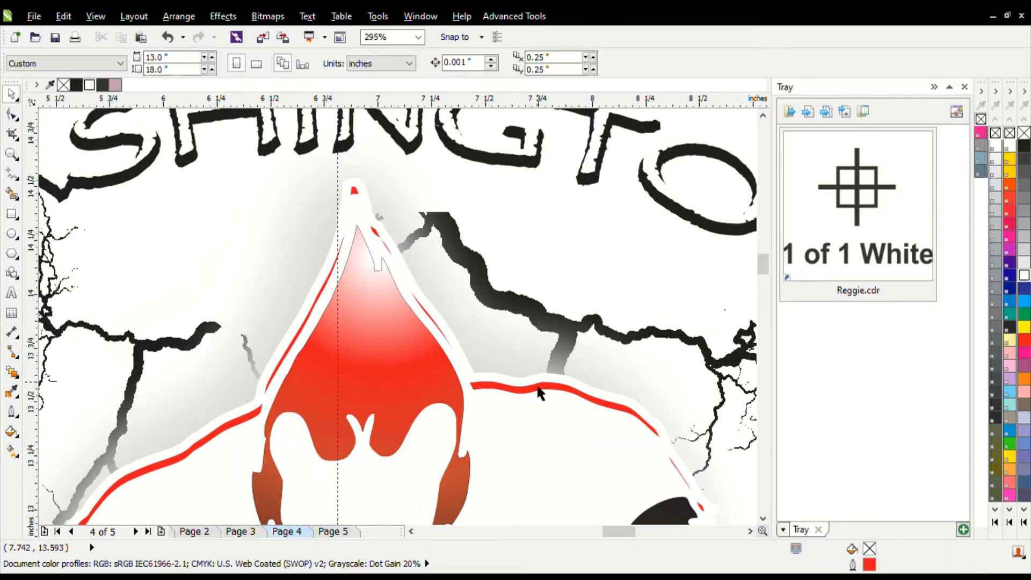
{"action": "left_click", "coordinate": [537, 398]}
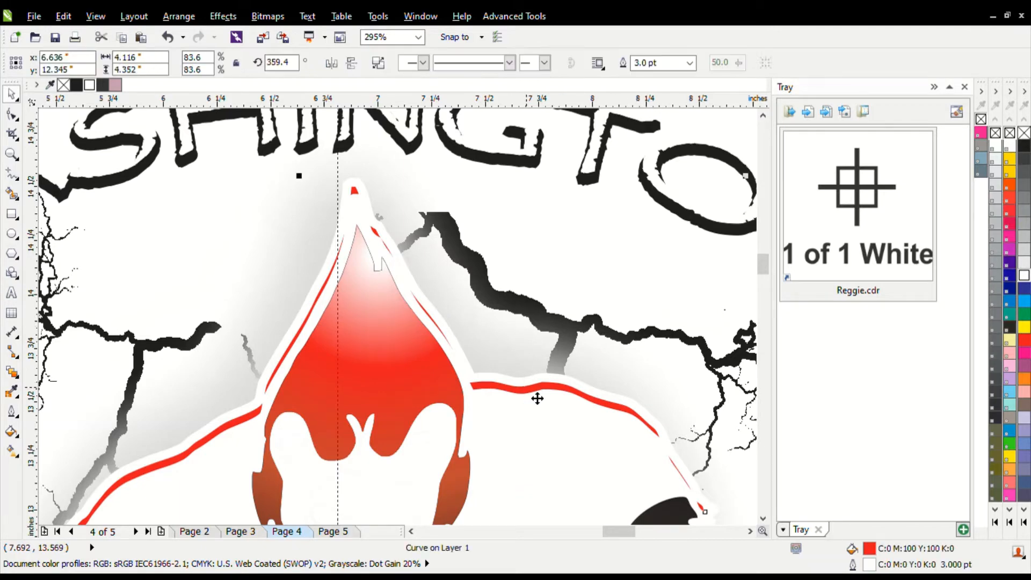
{"action": "left_click", "coordinate": [1024, 146]}
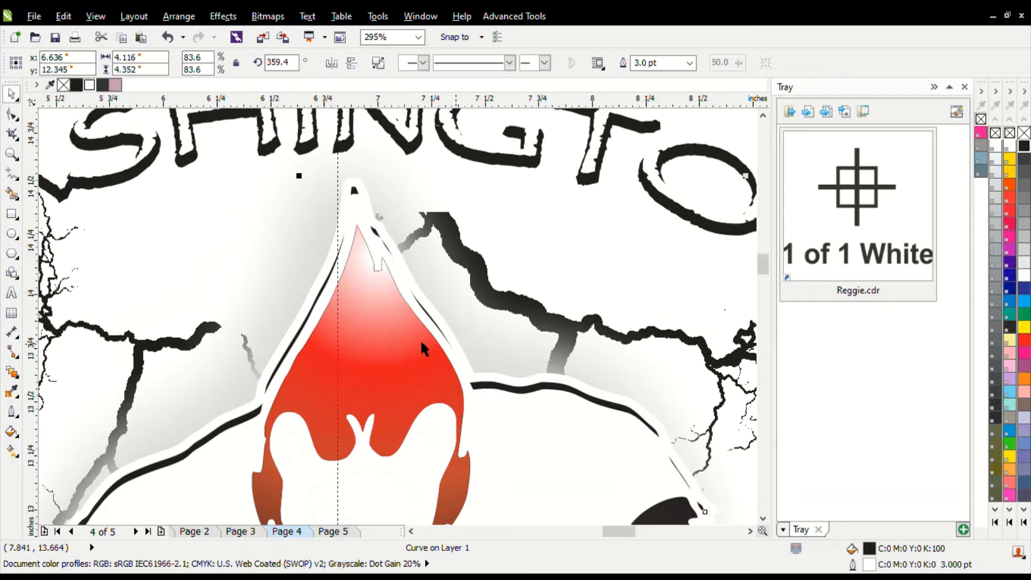
Replace the red fountain fill of the cardinal's head with solid 100% black.
{"action": "scroll", "coordinate": [306, 334], "scroll_direction": "down", "scroll_amount": 1}
{"action": "key", "text": "F2"}
{"action": "left_click_drag", "start_coordinate": [241, 253], "coordinate": [417, 491]}
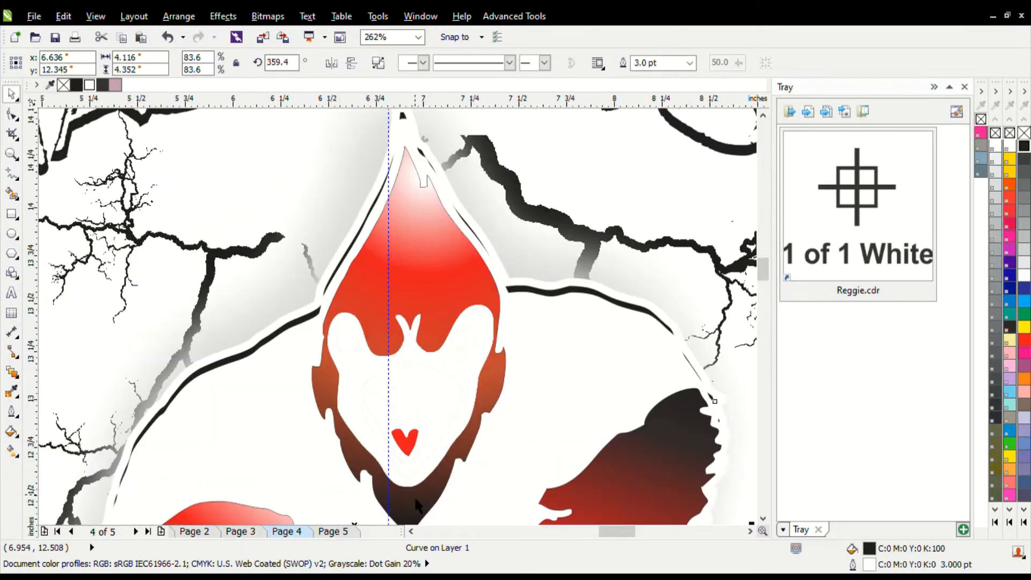
{"action": "left_click", "coordinate": [433, 311]}
{"action": "left_click", "coordinate": [433, 311], "text": "ctrl"}
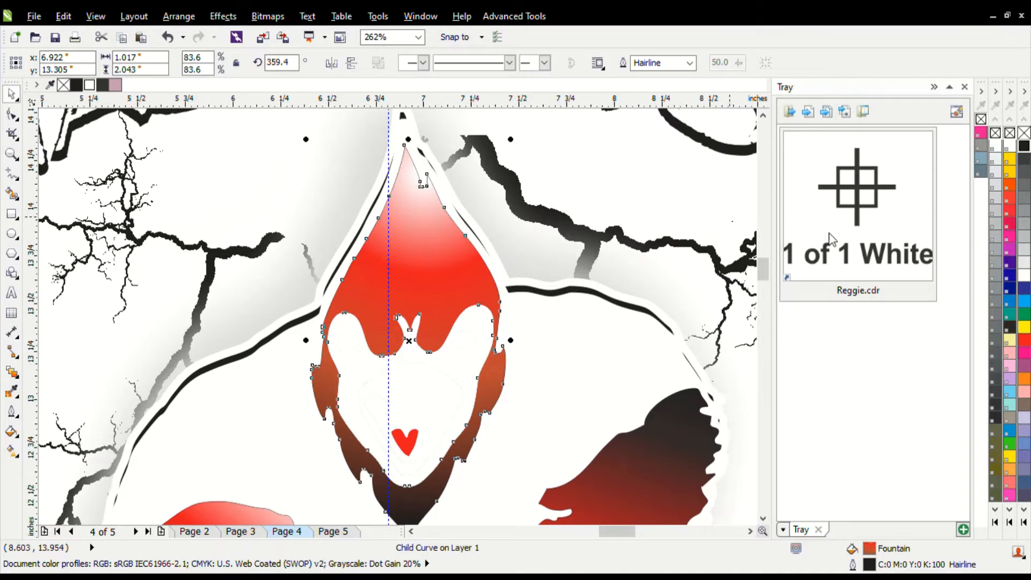
{"action": "left_click", "coordinate": [1023, 149]}
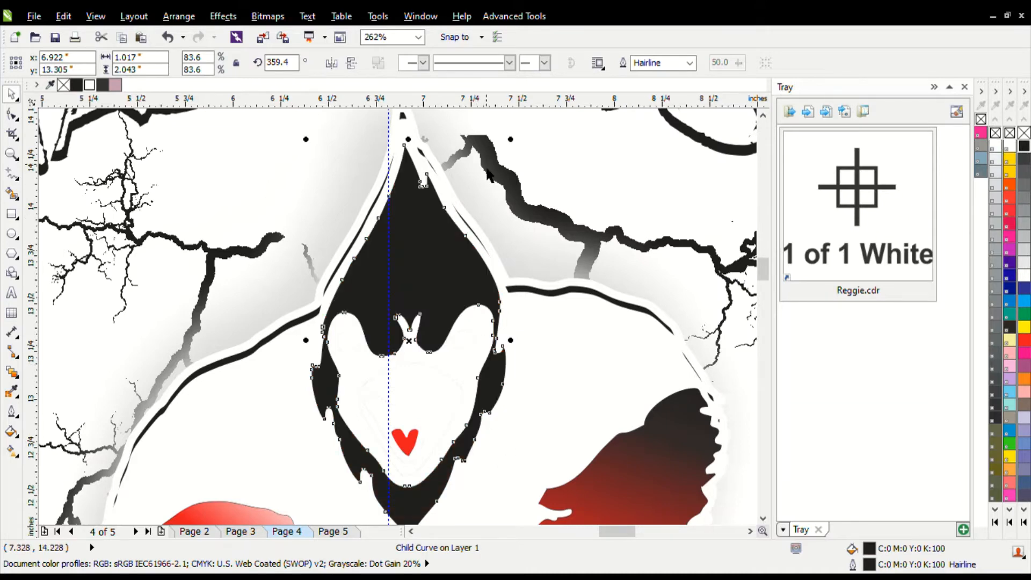
Fill the cardinal's red tongue with 100% black.
{"action": "scroll", "coordinate": [444, 264], "scroll_direction": "down", "scroll_amount": 3}
{"action": "scroll", "coordinate": [540, 310], "scroll_direction": "up", "scroll_amount": 3}
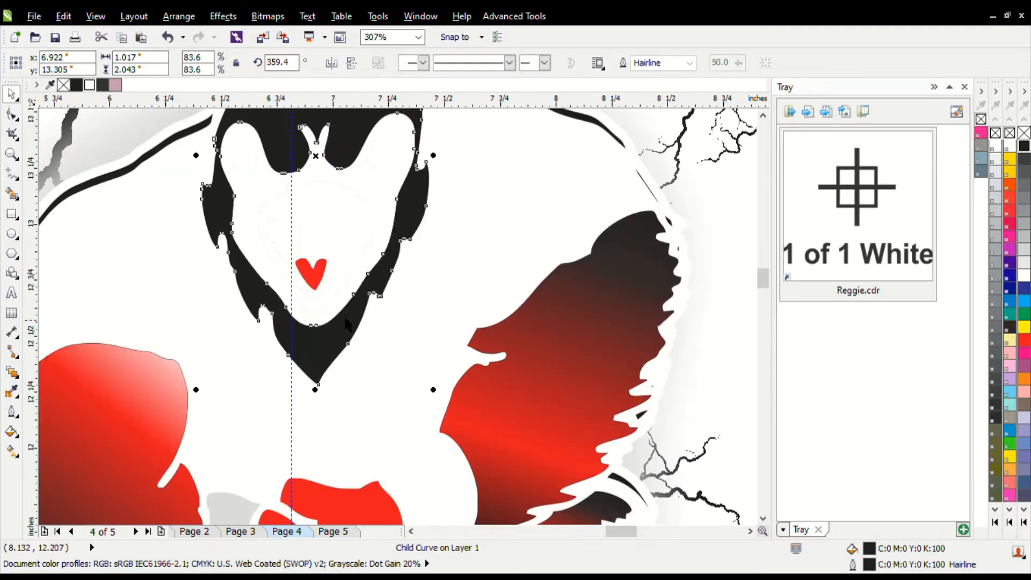
{"action": "left_click", "coordinate": [311, 285]}
{"action": "key", "text": "ctrl+r"}
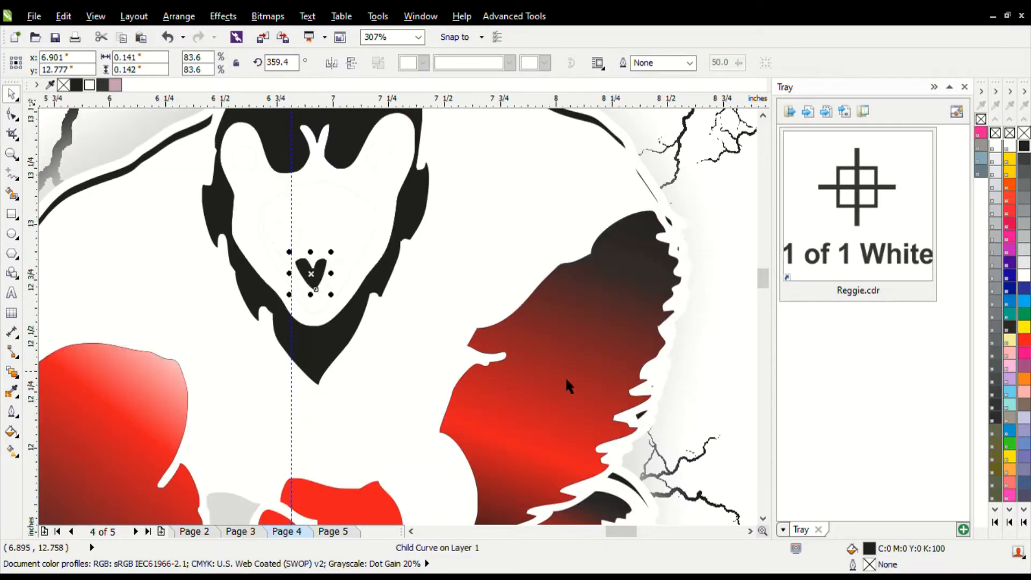
Replace the red gradients of the two large feathered arm shapes with solid black.
{"action": "left_click", "coordinate": [571, 377]}
{"action": "key", "text": "ctrl+r"}
{"action": "left_click", "coordinate": [162, 446]}
{"action": "key", "text": "ctrl+r"}
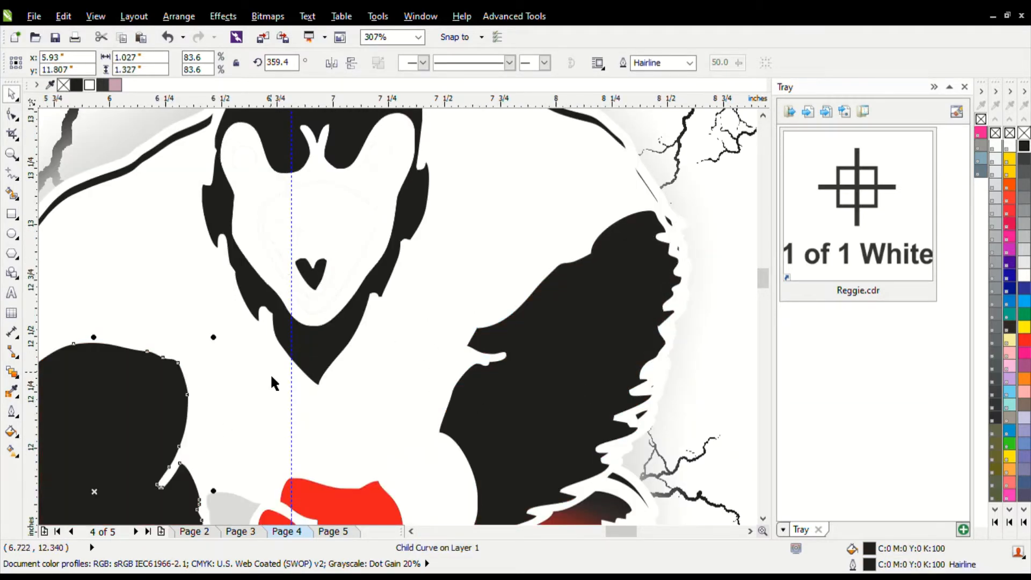
Fill the small red gradient feather shape beside the large left arm shape with black.
{"action": "scroll", "coordinate": [270, 373], "scroll_direction": "down", "scroll_amount": 4}
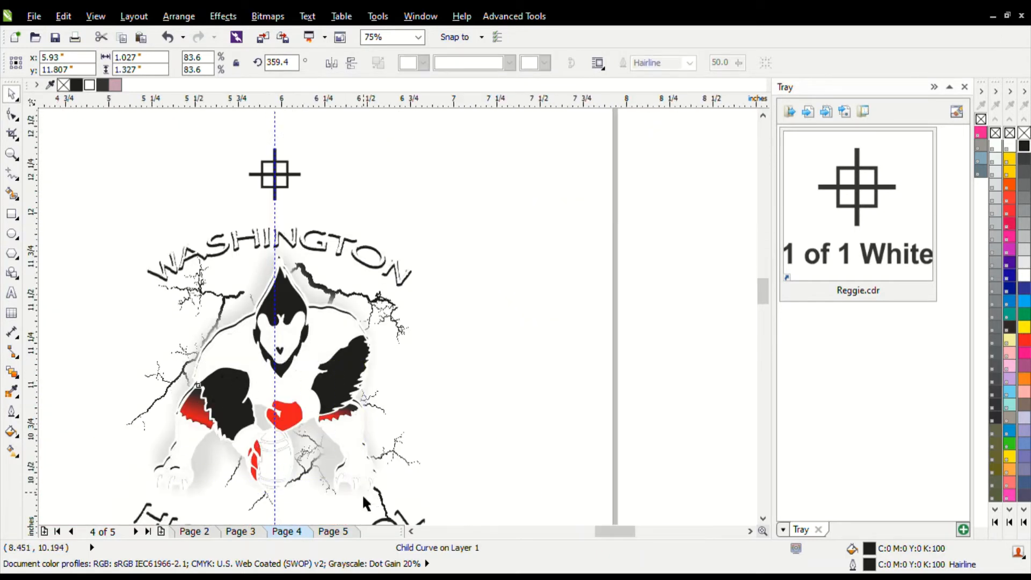
{"action": "scroll", "coordinate": [178, 369], "scroll_direction": "up", "scroll_amount": 3}
{"action": "left_click", "coordinate": [158, 286]}
{"action": "left_click", "coordinate": [157, 285], "text": "alt"}
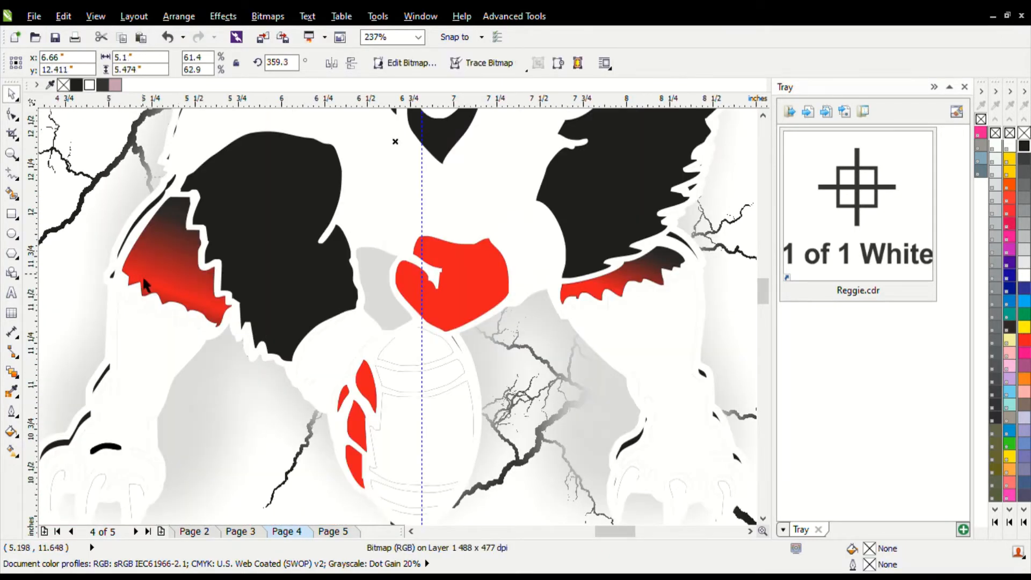
{"action": "left_click", "coordinate": [155, 285], "text": "ctrl"}
{"action": "key", "text": "ctrl+r"}
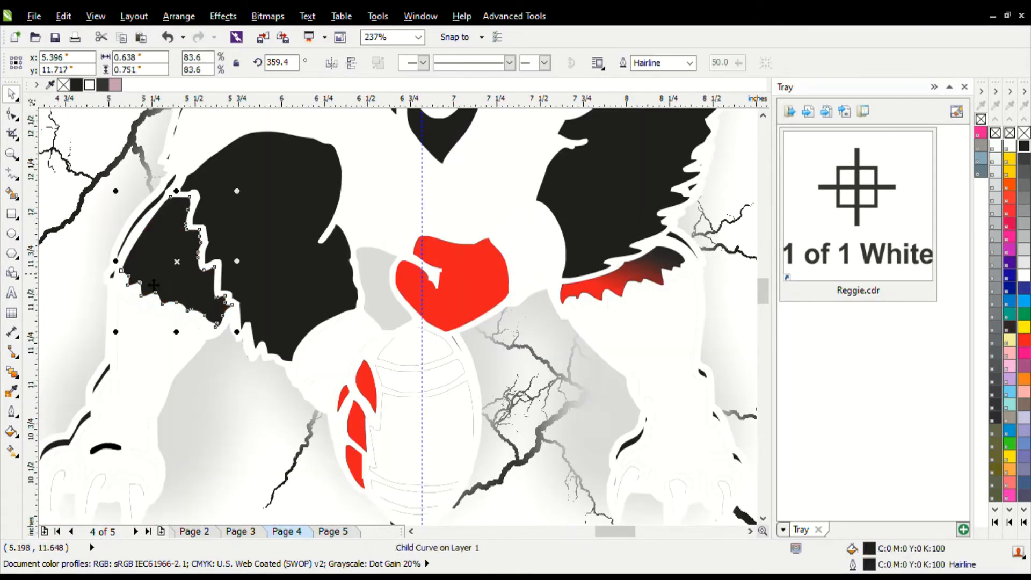
Fill the red shape below the chest and the four small red pieces beside the banded oval with black.
{"action": "left_click", "coordinate": [407, 286], "text": "ctrl"}
{"action": "key", "text": "ctrl+r"}
{"action": "left_click", "coordinate": [372, 387], "text": "ctrl"}
{"action": "key", "text": "ctrl+r"}
{"action": "left_click", "coordinate": [359, 440], "text": "ctrl"}
{"action": "key", "text": "ctrl+r"}
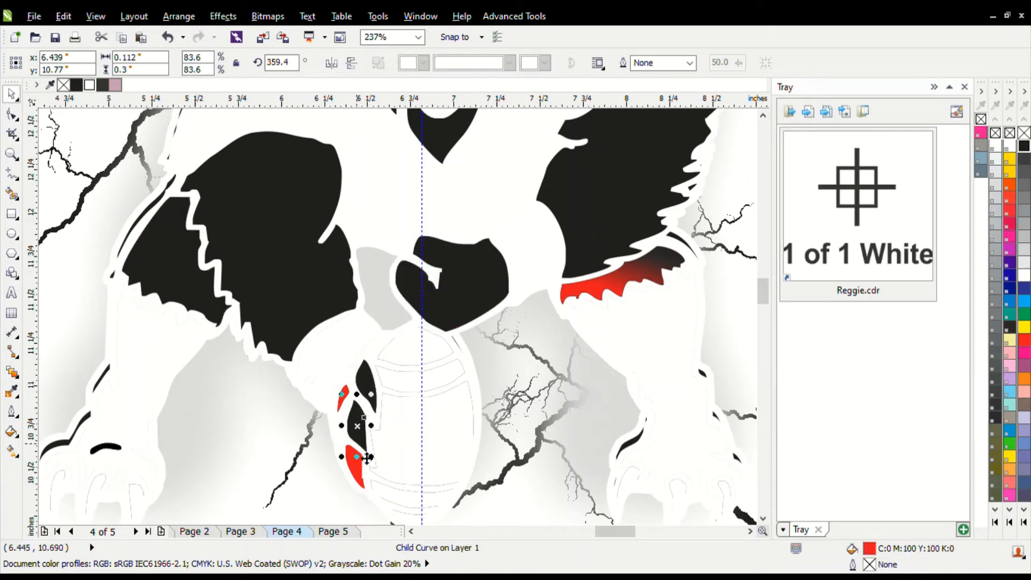
{"action": "key", "text": "ctrl+r"}
{"action": "left_click", "coordinate": [349, 398], "text": "ctrl"}
{"action": "key", "text": "ctrl+r"}
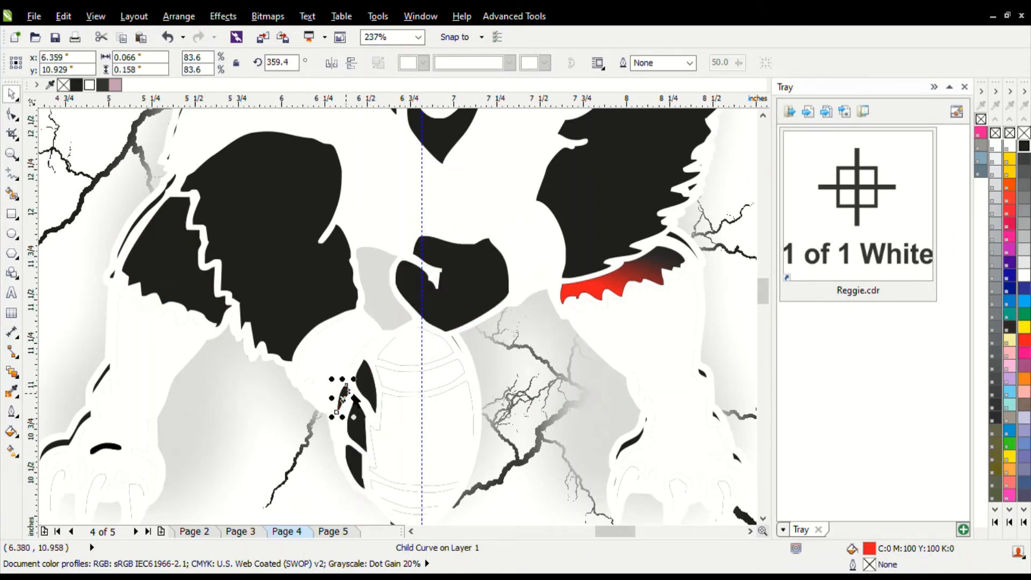
Fill the remaining red gradient feather strip under the right arm shape with black.
{"action": "left_click", "coordinate": [598, 297], "text": "ctrl"}
{"action": "key", "text": "ctrl+r"}
Give the uppermost white segment of the banded oval below the chest a white hairline outline.
{"action": "scroll", "coordinate": [394, 188], "scroll_direction": "down", "scroll_amount": 2}
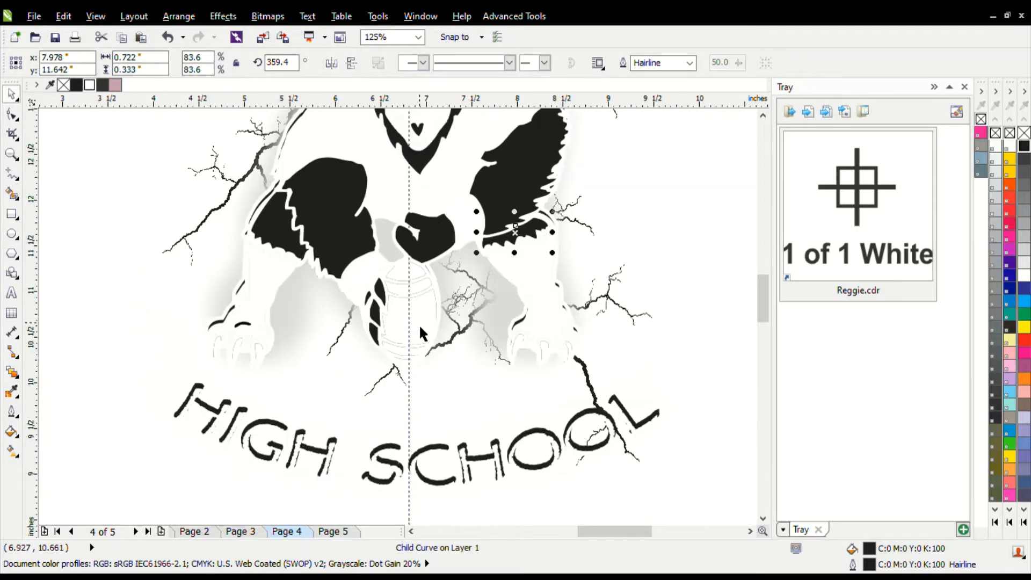
{"action": "key", "text": "F2"}
{"action": "left_click_drag", "start_coordinate": [336, 219], "coordinate": [436, 367]}
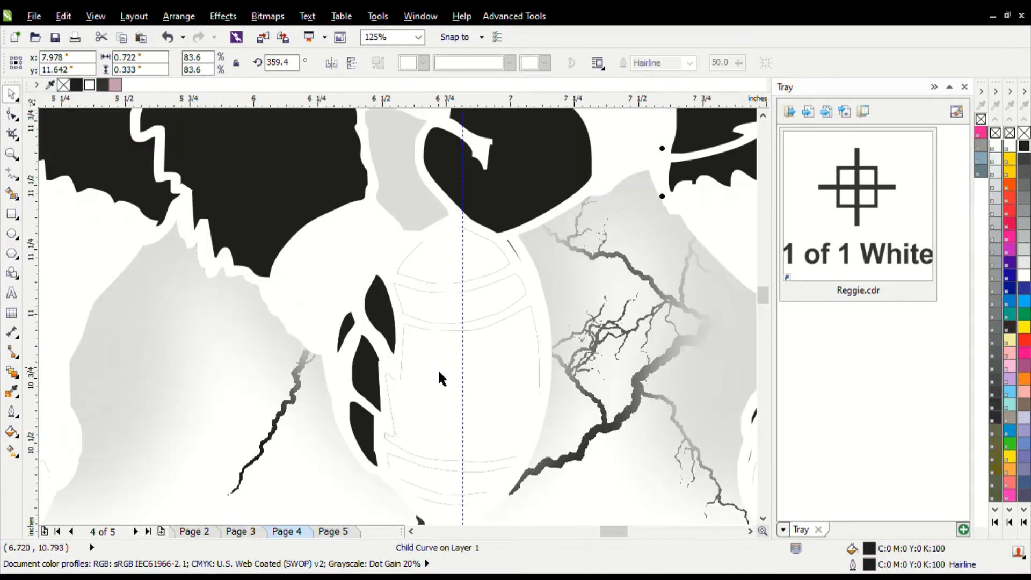
{"action": "left_click", "coordinate": [492, 271], "text": "alt"}
{"action": "left_click", "coordinate": [490, 274], "text": "alt"}
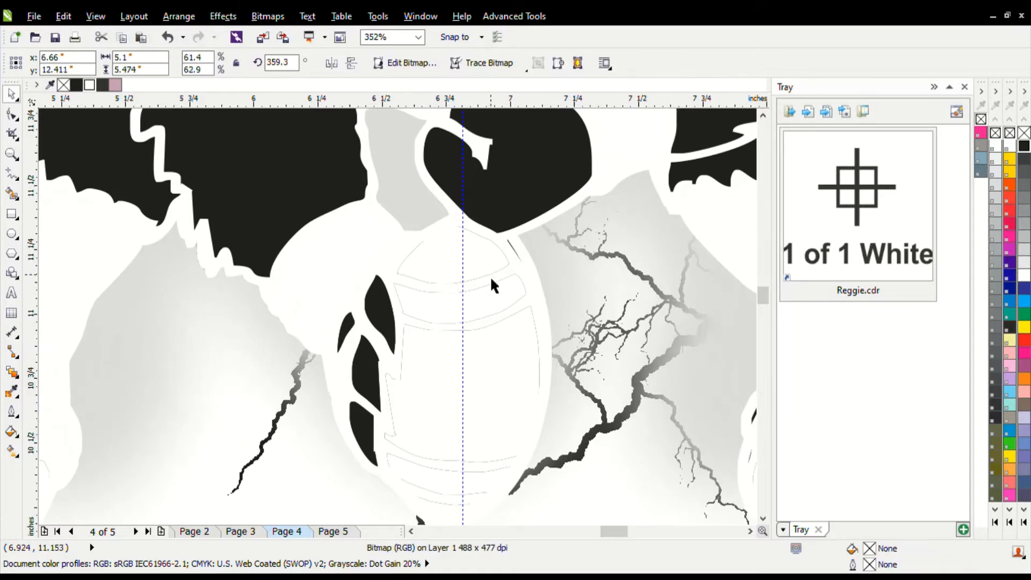
{"action": "left_click", "coordinate": [491, 275], "text": "alt"}
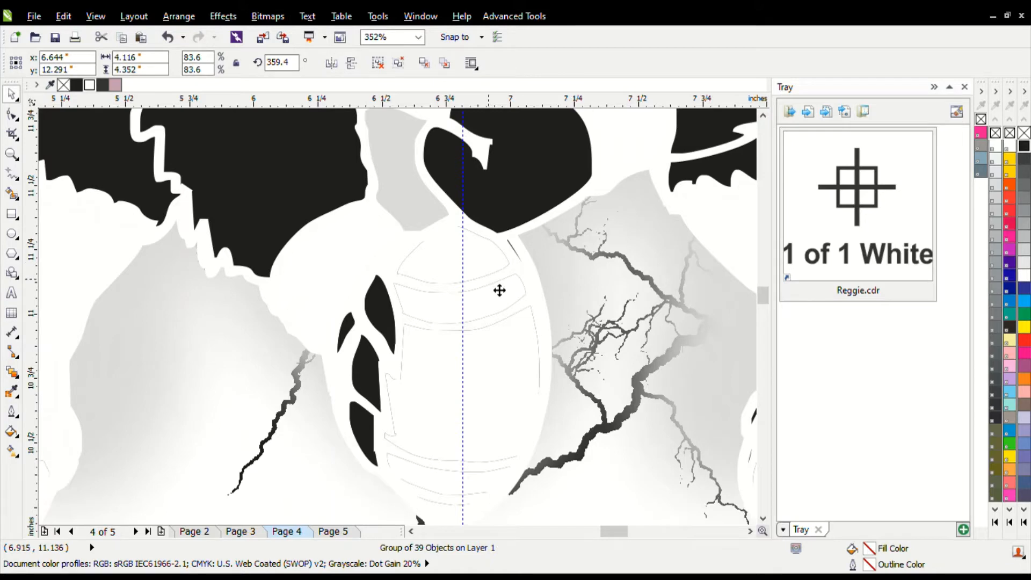
{"action": "left_click", "coordinate": [489, 264], "text": "alt"}
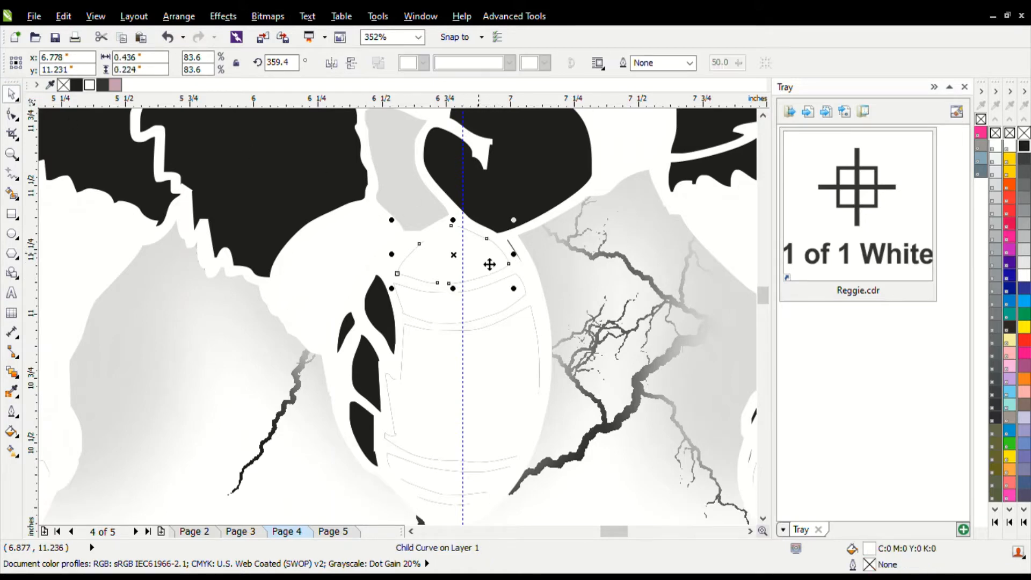
{"action": "right_click", "coordinate": [1023, 275]}
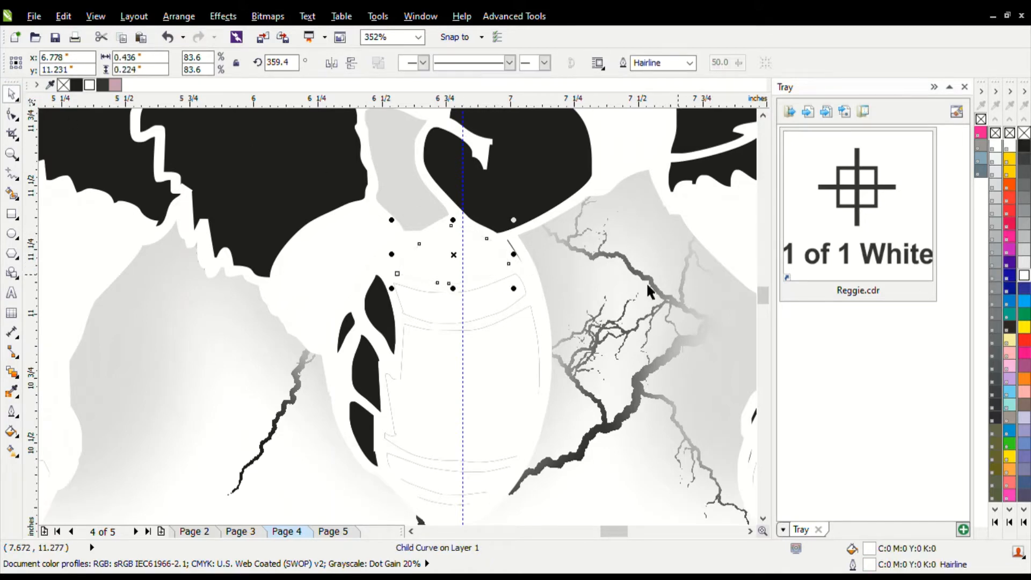
Apply the same white hairline outline to the remaining white bands of the oval, down to its lowest segment.
{"action": "left_click", "coordinate": [501, 311], "text": "ctrl"}
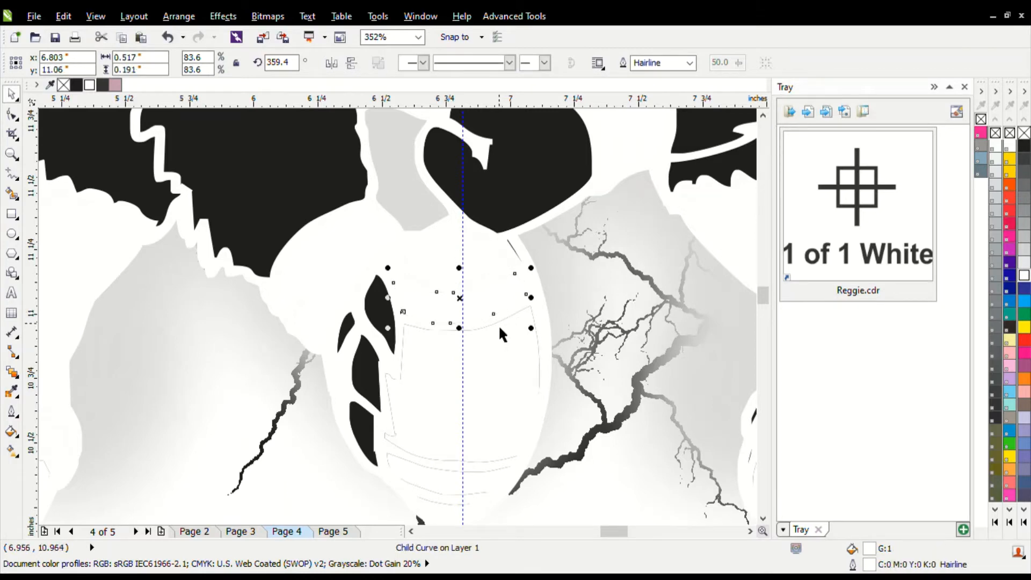
{"action": "left_click", "coordinate": [498, 325], "text": "ctrl"}
{"action": "left_click", "coordinate": [428, 472], "text": "ctrl"}
{"action": "left_click", "coordinate": [429, 471], "text": "ctrl"}
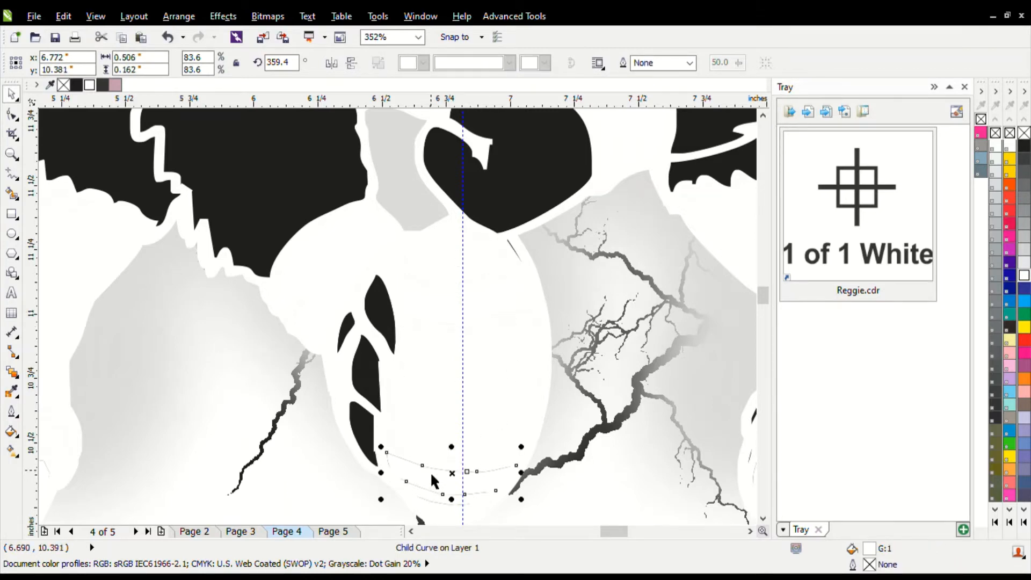
{"action": "left_click", "coordinate": [433, 498], "text": "ctrl"}
{"action": "left_click", "coordinate": [450, 510], "text": "ctrl"}
{"action": "scroll", "coordinate": [321, 327], "scroll_direction": "down", "scroll_amount": 2}
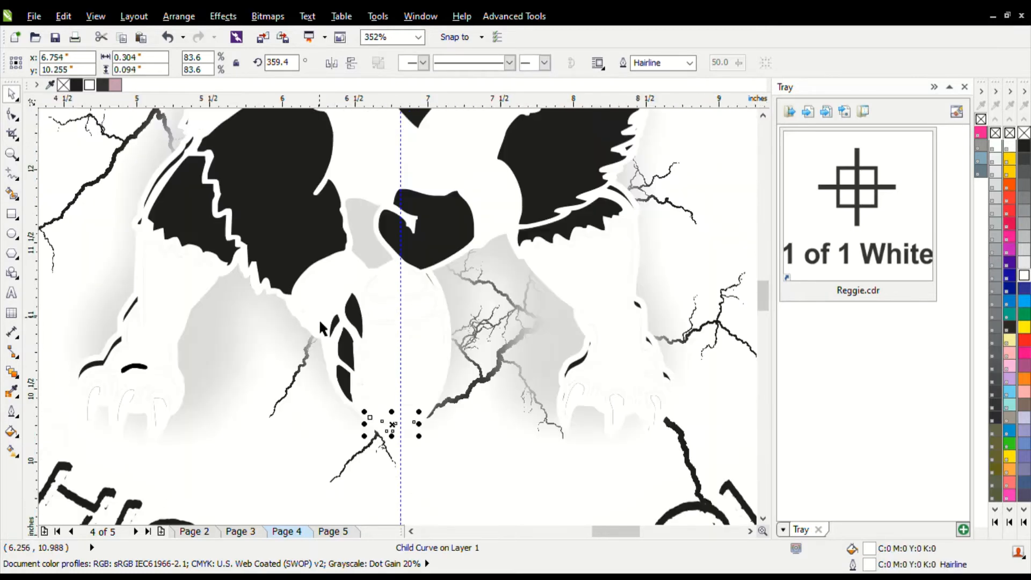
Save the document with the completed red separation on page 4.
{"action": "scroll", "coordinate": [392, 425], "scroll_direction": "down", "scroll_amount": 2}
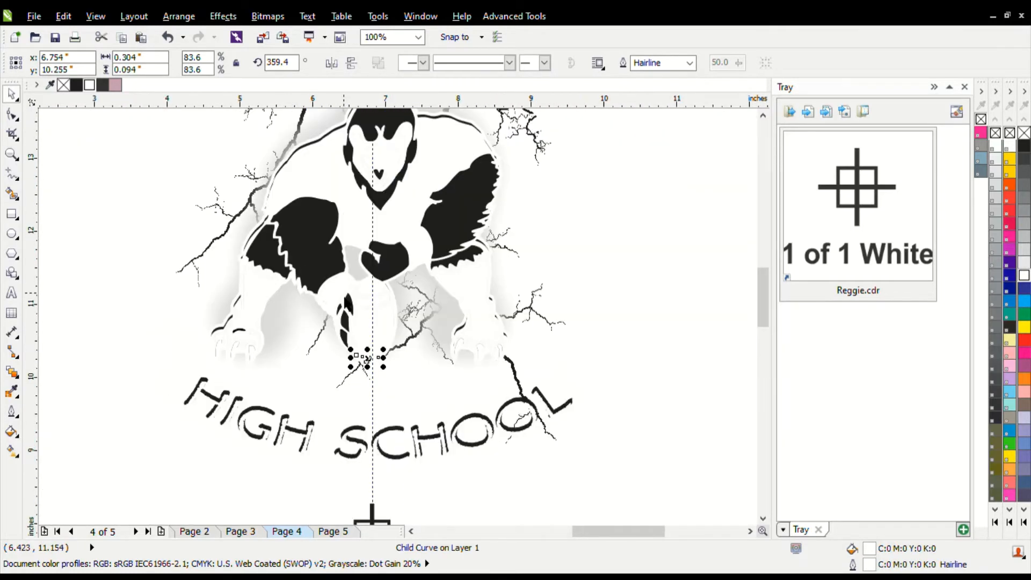
{"action": "scroll", "coordinate": [370, 188], "scroll_direction": "down", "scroll_amount": 2}
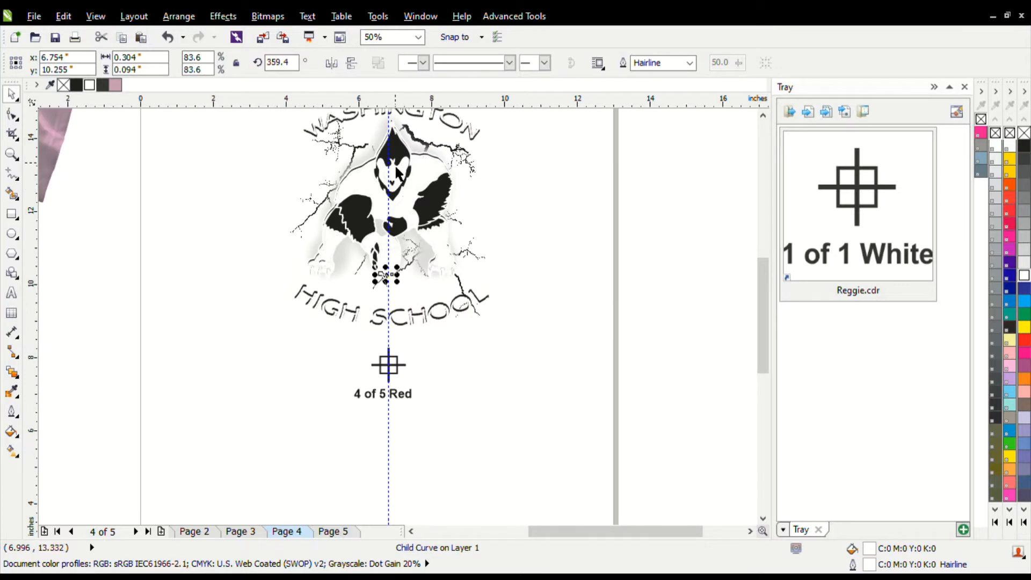
{"action": "scroll", "coordinate": [380, 149], "scroll_direction": "down", "scroll_amount": 2}
{"action": "key", "text": "F2"}
{"action": "left_click_drag", "start_coordinate": [491, 296], "coordinate": [277, 71]}
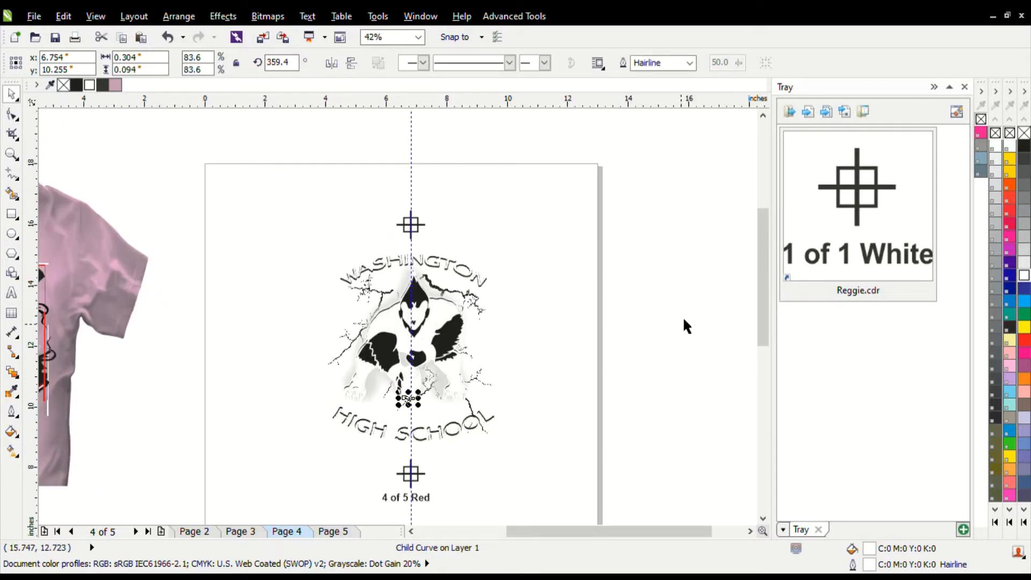
{"action": "key", "text": "ctrl+s"}
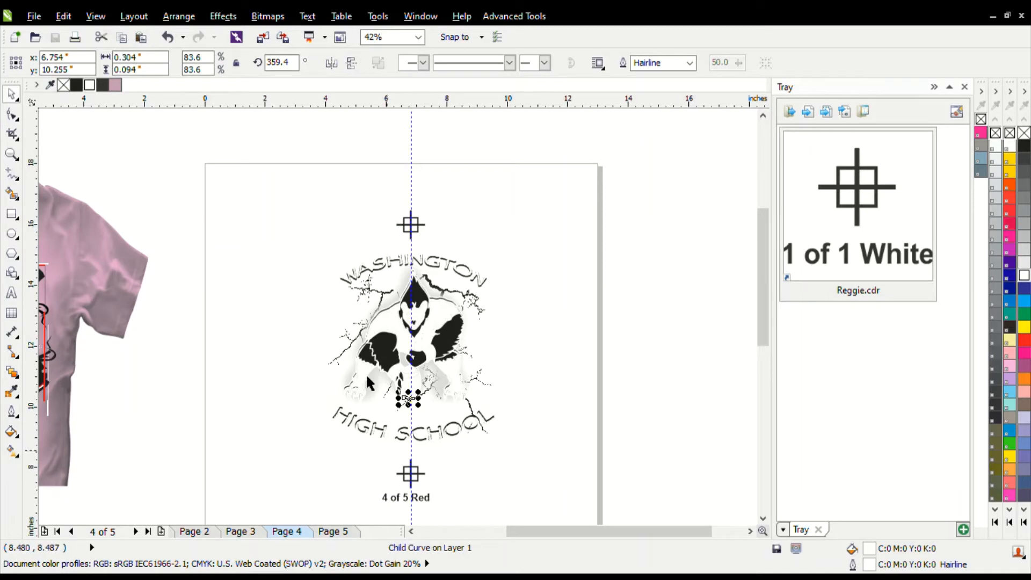
On page 3, change the label under the lower registration mark to "3 of 5 Brown".
{"action": "left_click", "coordinate": [247, 531]}
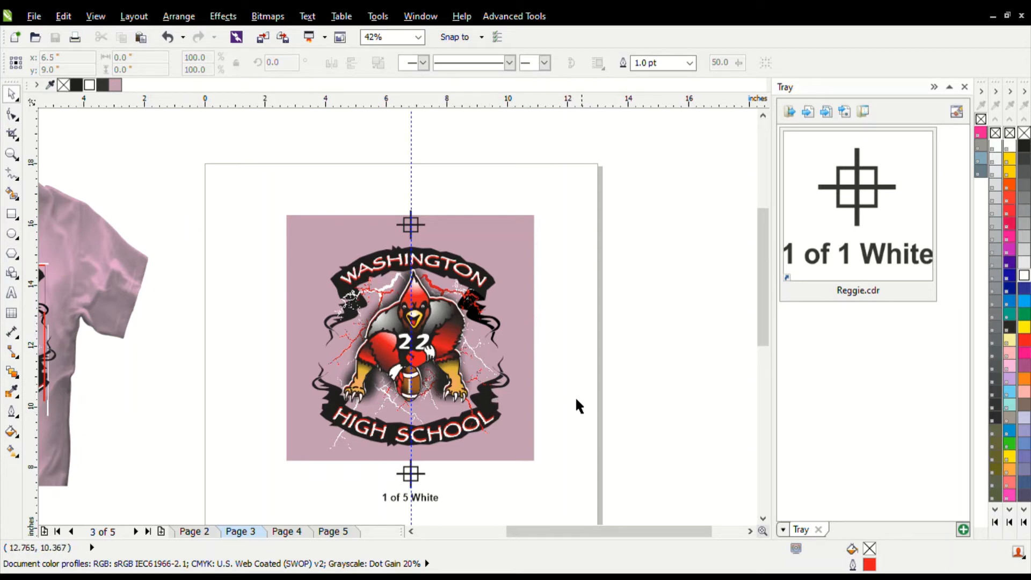
{"action": "left_click_drag", "start_coordinate": [346, 460], "coordinate": [450, 508]}
{"action": "double_click", "coordinate": [313, 432]}
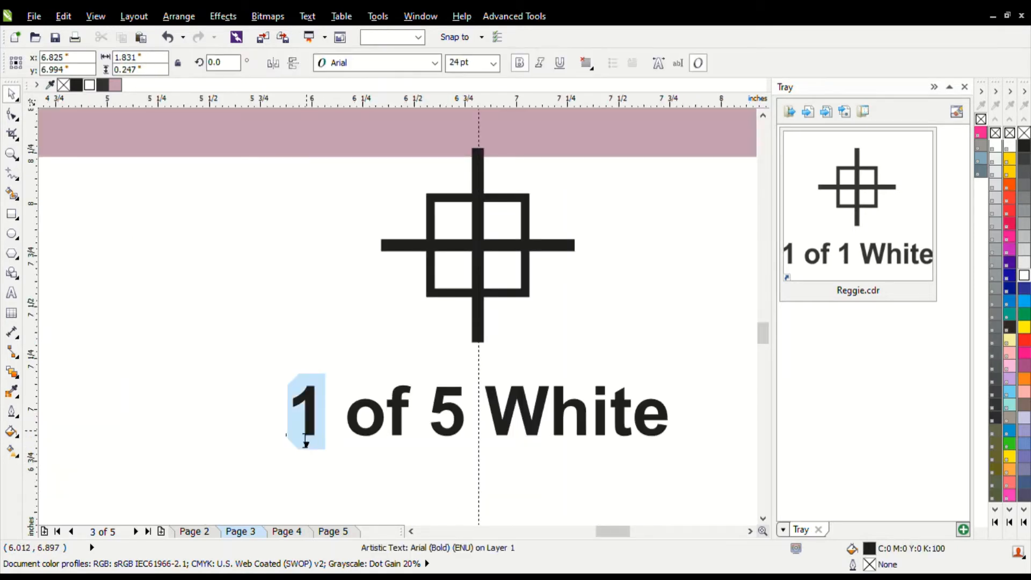
{"action": "type", "text": "3"}
{"action": "double_click", "coordinate": [543, 428]}
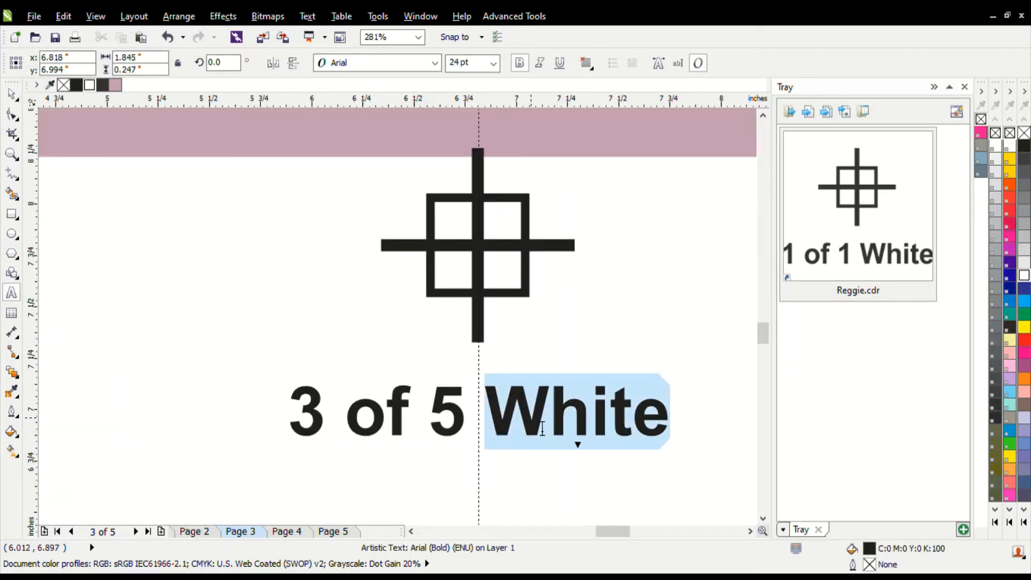
{"action": "type", "text": "Brown"}
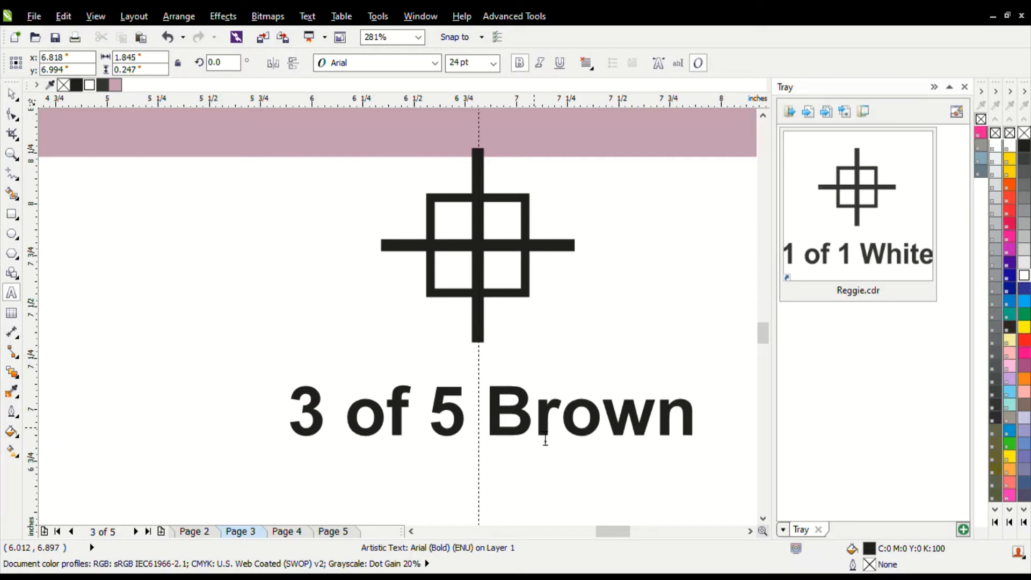
{"action": "key", "text": "Escape"}
{"action": "key", "text": "space"}
Delete the pink background rectangle behind the page 3 artwork.
{"action": "scroll", "coordinate": [227, 353], "scroll_direction": "down", "scroll_amount": 5}
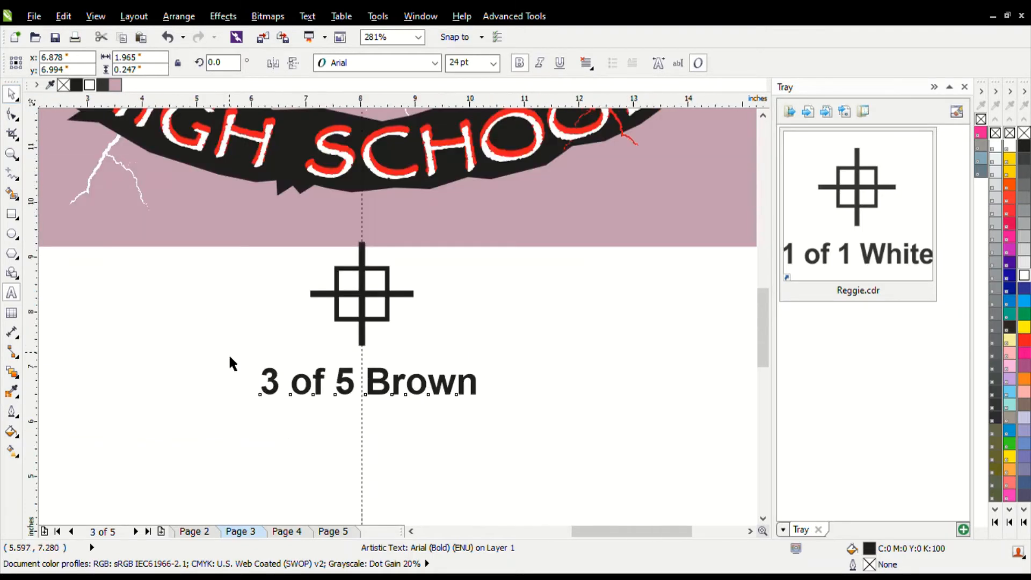
{"action": "scroll", "coordinate": [228, 354], "scroll_direction": "down", "scroll_amount": 1}
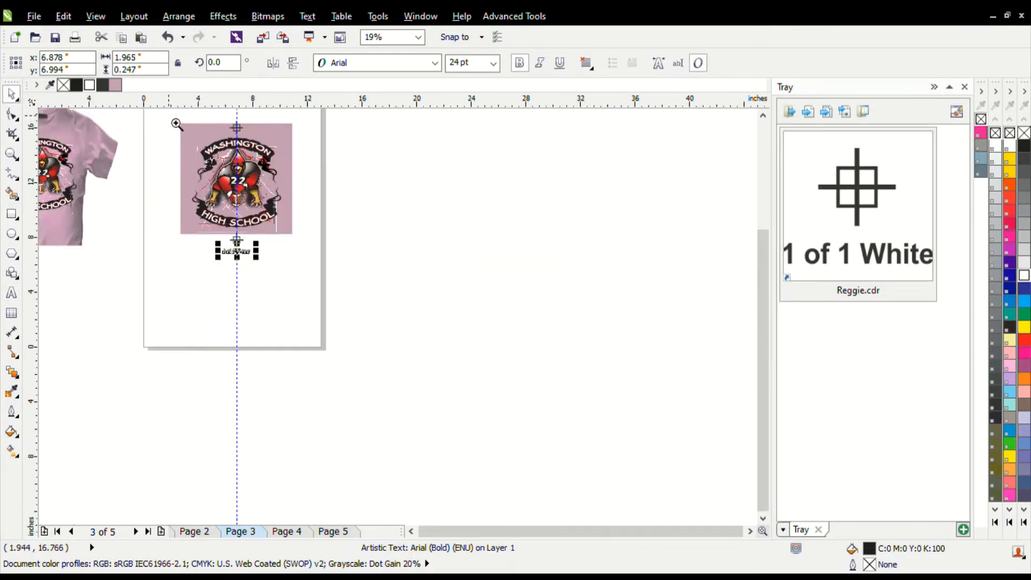
{"action": "left_click_drag", "start_coordinate": [172, 118], "coordinate": [323, 261]}
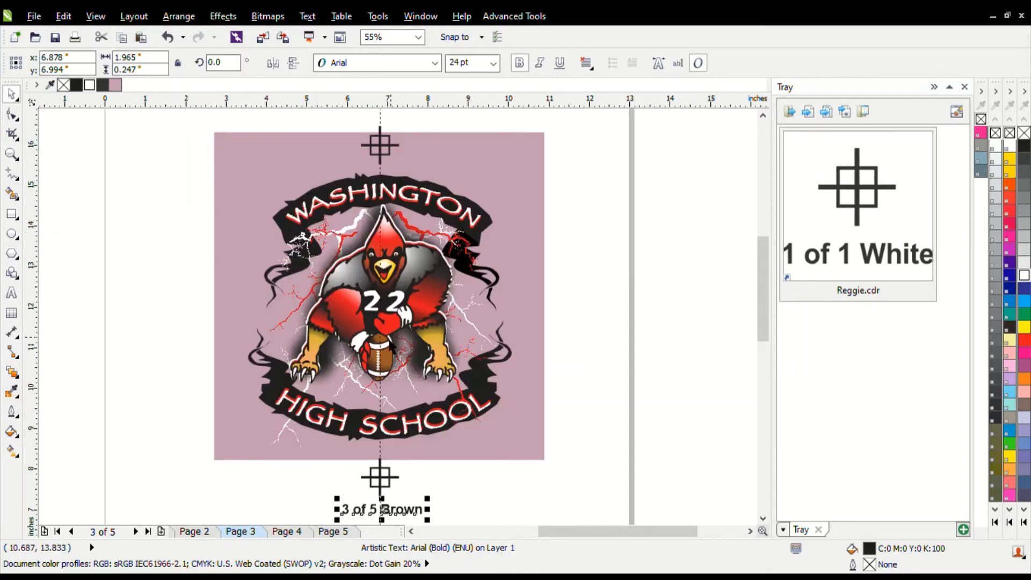
{"action": "left_click", "coordinate": [515, 182]}
{"action": "key", "text": "Delete"}
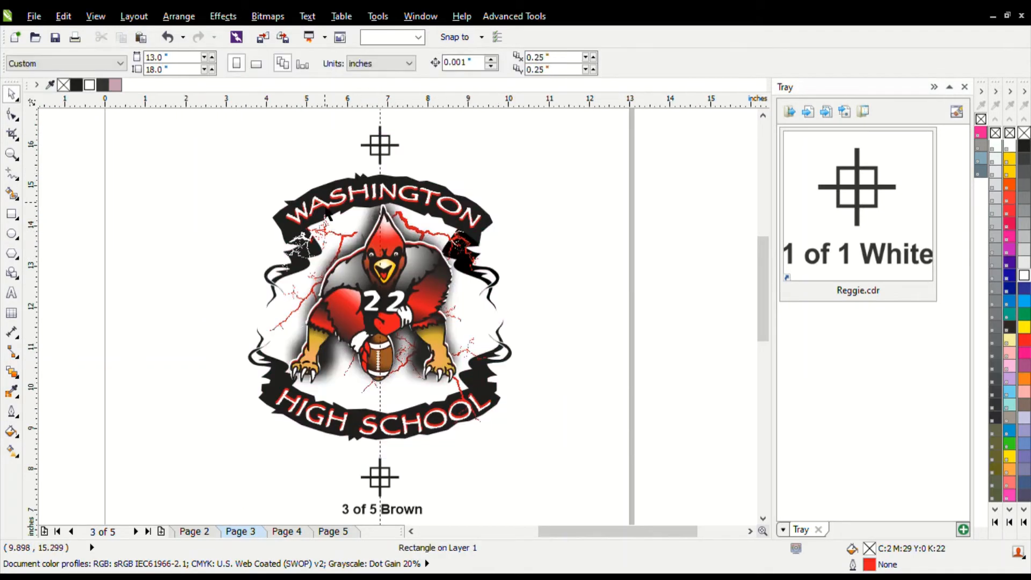
Delete the WASHINGTON lettering and the black banner behind it.
{"action": "left_click", "coordinate": [328, 214]}
{"action": "key", "text": "Escape"}
{"action": "left_click_drag", "start_coordinate": [213, 156], "coordinate": [579, 279]}
{"action": "key", "text": "Delete"}
Delete the shadow bitmap and the red and white lightning around the mascot.
{"action": "left_click", "coordinate": [451, 258]}
{"action": "key", "text": "Delete"}
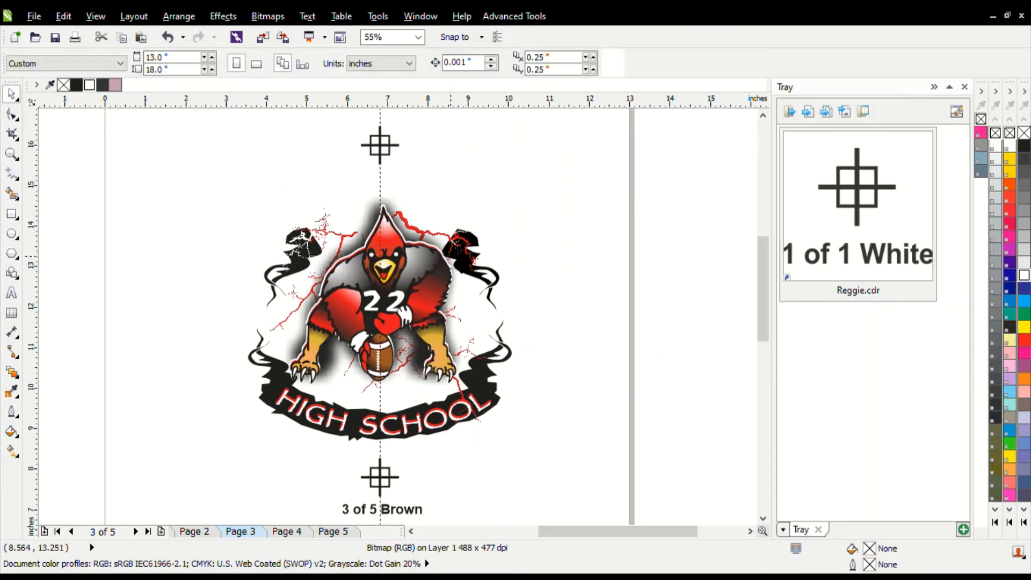
{"action": "left_click", "coordinate": [466, 247]}
{"action": "key", "text": "Delete"}
{"action": "left_click", "coordinate": [466, 246]}
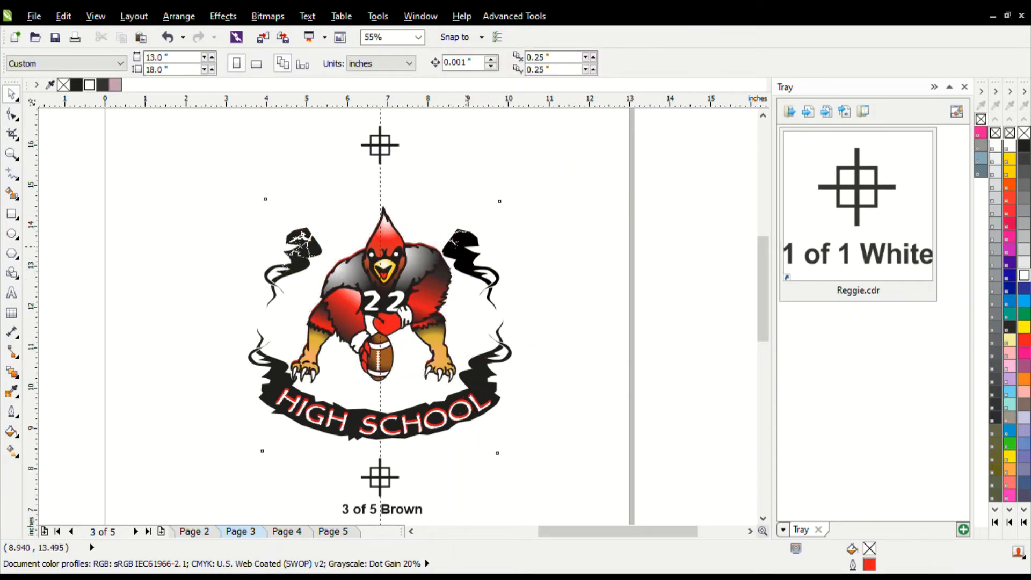
{"action": "key", "text": "Delete"}
Delete the two black ribbon tails on either side of the mascot's shoulders.
{"action": "left_click", "coordinate": [487, 285]}
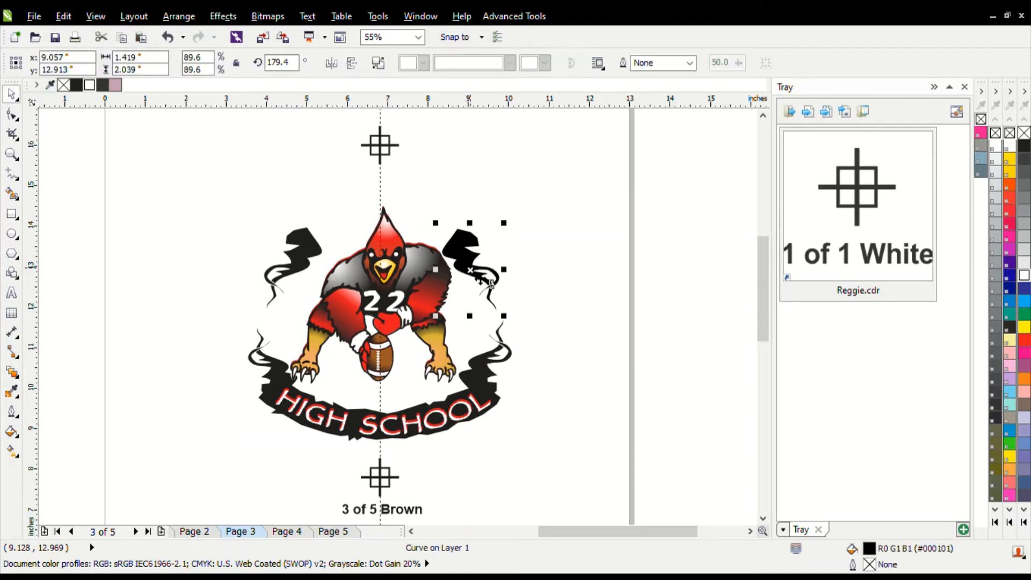
{"action": "left_click", "coordinate": [316, 270]}
{"action": "key", "text": "Delete"}
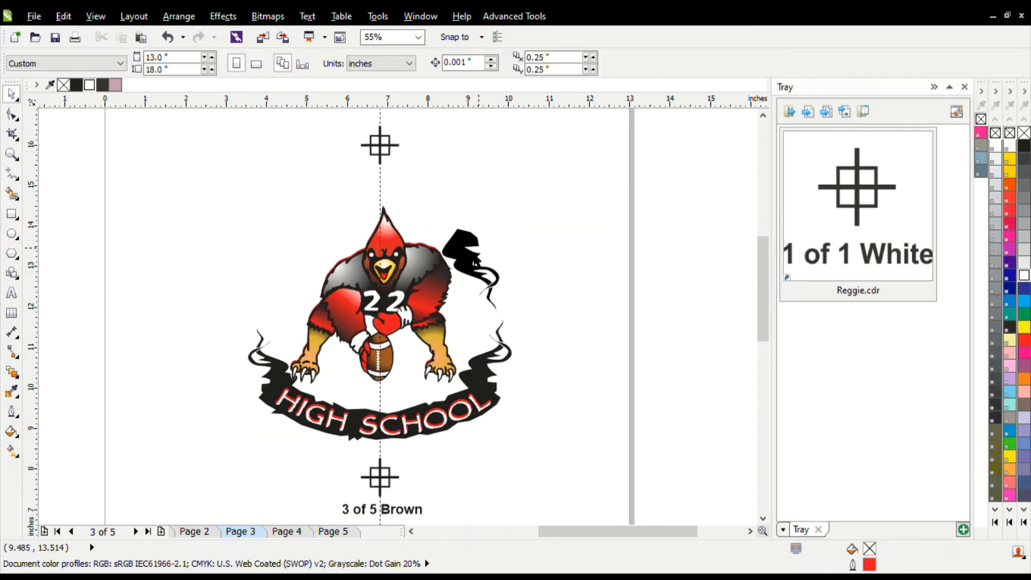
{"action": "left_click", "coordinate": [477, 262]}
{"action": "key", "text": "Delete"}
Delete the lower ribbon tails, the bottom banner and the HIGH SCHOOL lettering.
{"action": "left_click", "coordinate": [486, 400]}
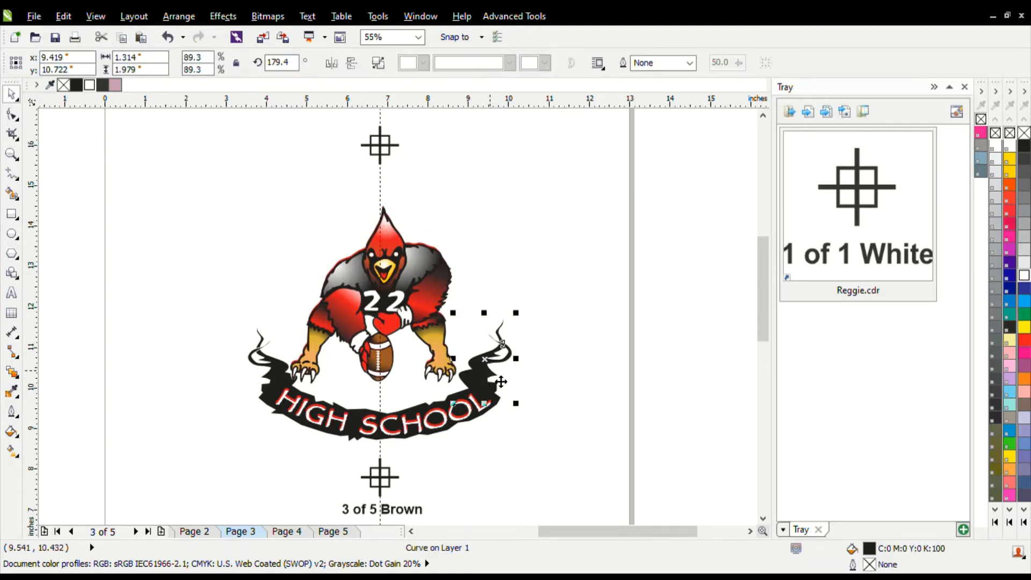
{"action": "key", "text": "Delete"}
{"action": "left_click", "coordinate": [487, 411]}
{"action": "key", "text": "Delete"}
{"action": "left_click", "coordinate": [287, 407]}
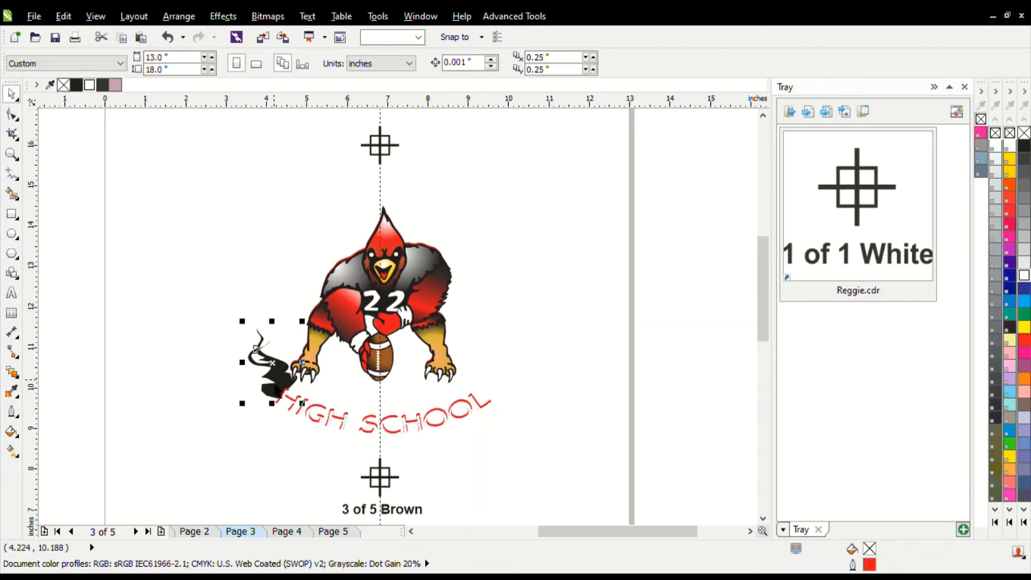
{"action": "key", "text": "Delete"}
{"action": "left_click", "coordinate": [284, 406]}
{"action": "key", "text": "Delete"}
{"action": "left_click", "coordinate": [333, 411]}
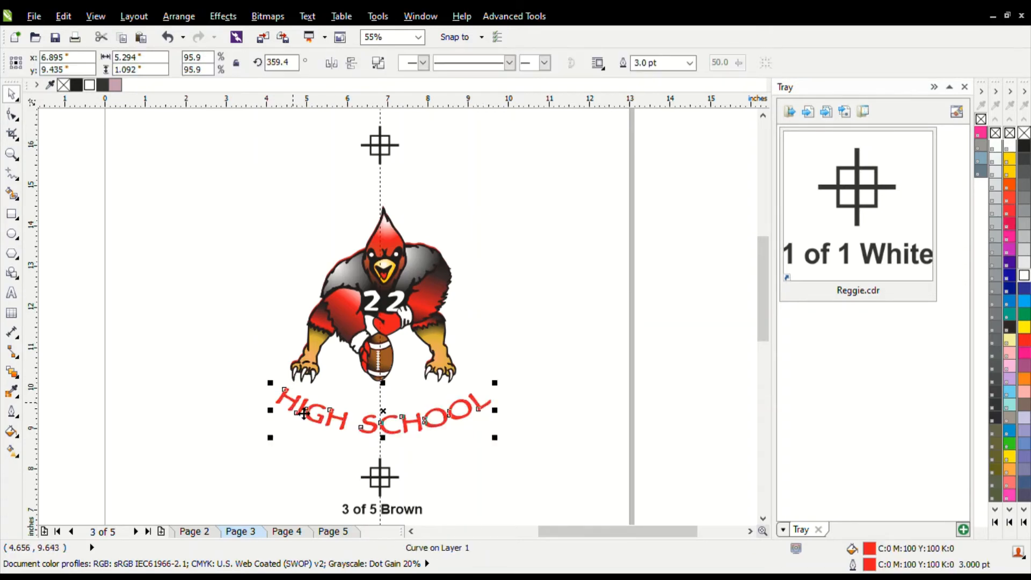
{"action": "key", "text": "Delete"}
{"action": "left_click", "coordinate": [455, 375]}
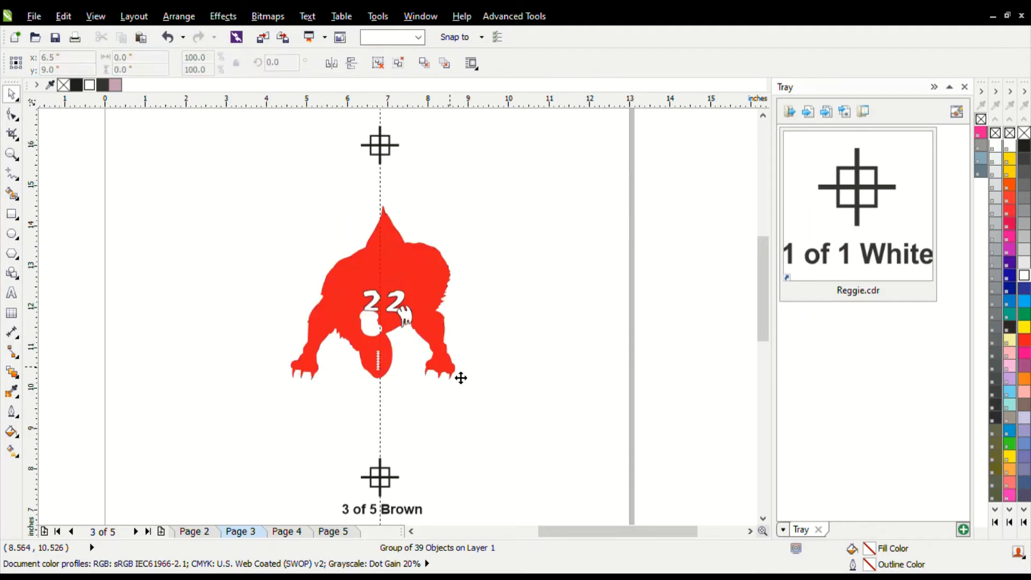
{"action": "key", "text": "Delete"}
{"action": "key", "text": "ctrl+z"}
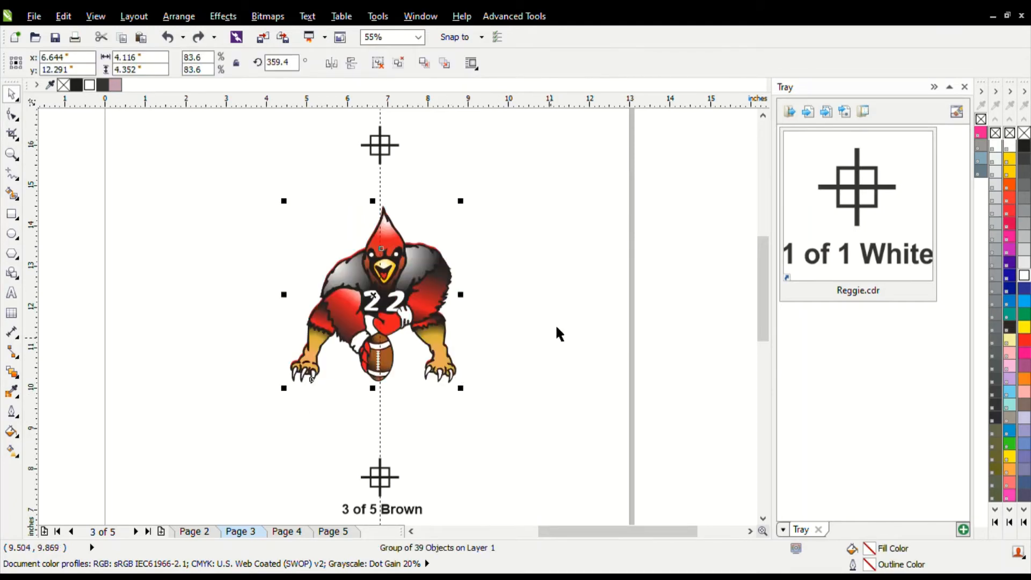
Ungroup the mascot and delete its head, torso, black outlines, and the arm and leg right of the guideline.
{"action": "left_click", "coordinate": [236, 166]}
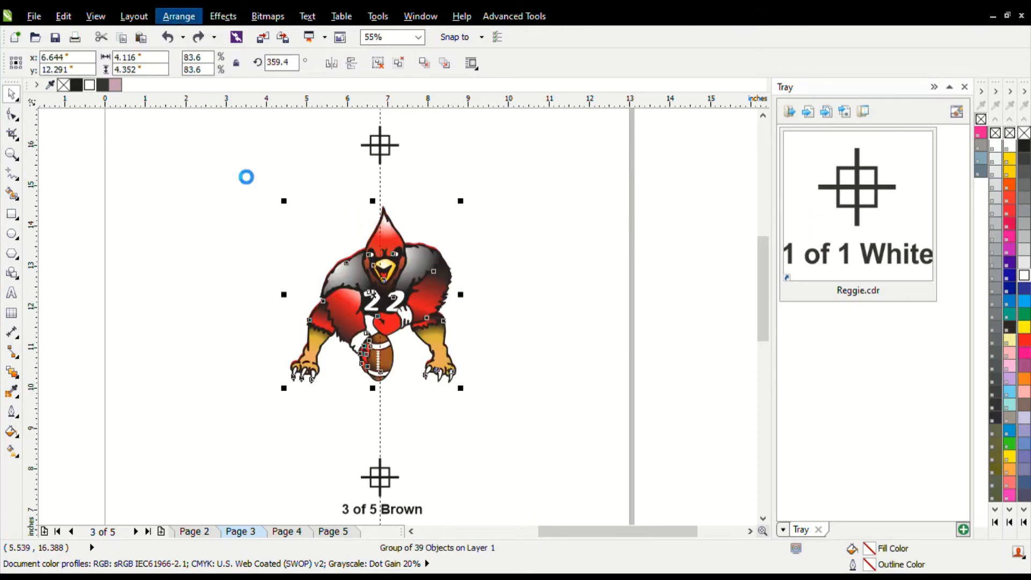
{"action": "left_click", "coordinate": [616, 309]}
{"action": "left_click_drag", "start_coordinate": [205, 186], "coordinate": [534, 327]}
{"action": "left_click", "coordinate": [534, 328]}
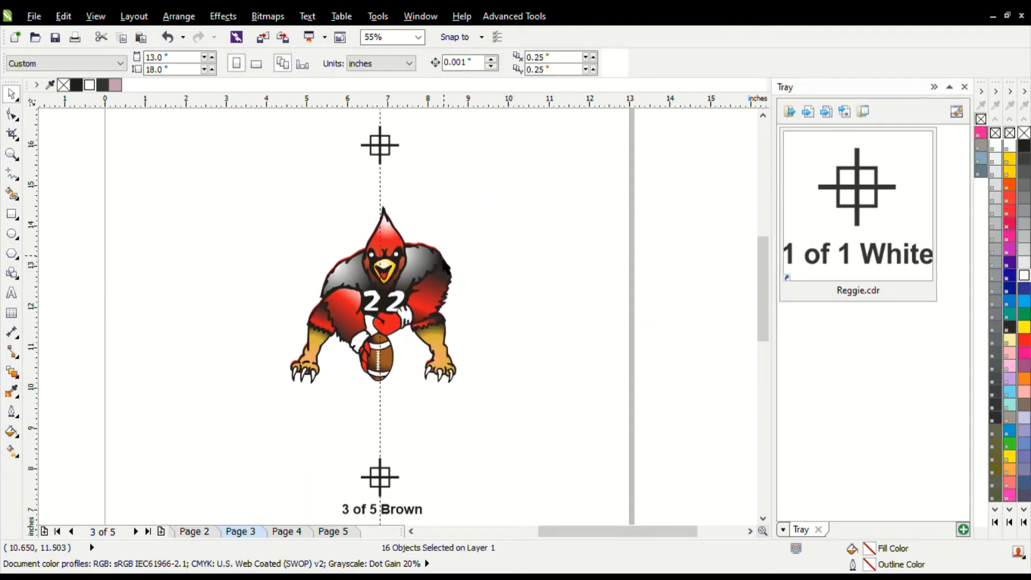
{"action": "key", "text": "Delete"}
{"action": "left_click", "coordinate": [444, 271]}
{"action": "key", "text": "Delete"}
{"action": "left_click_drag", "start_coordinate": [589, 211], "coordinate": [398, 408]}
{"action": "key", "text": "Delete"}
Delete the mascot's remaining arm, leg, foot and red glove, along with the white shape beside the football.
{"action": "left_click_drag", "start_coordinate": [223, 257], "coordinate": [449, 342]}
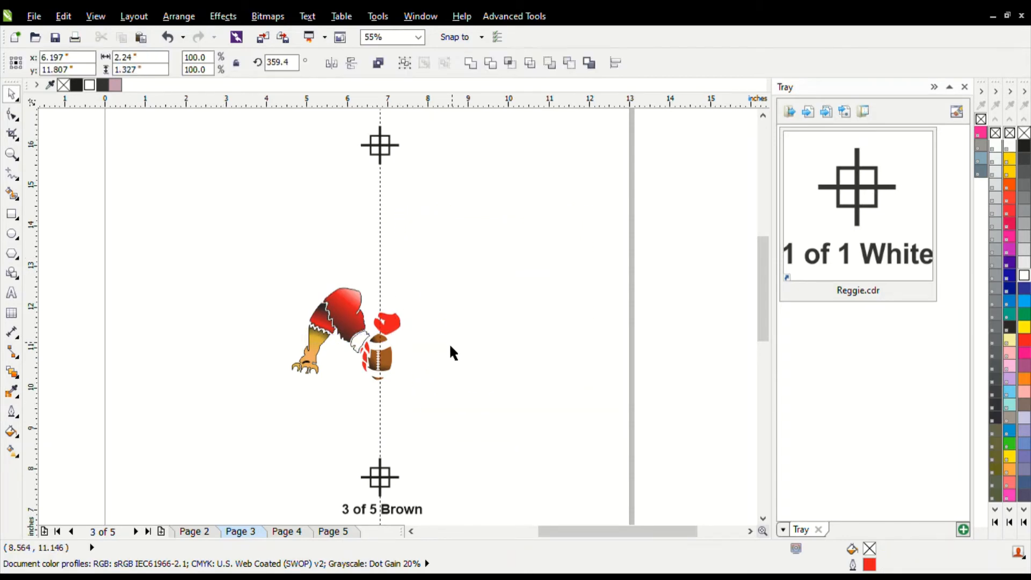
{"action": "key", "text": "Delete"}
{"action": "left_click_drag", "start_coordinate": [187, 244], "coordinate": [338, 388]}
{"action": "key", "text": "Delete"}
{"action": "left_click", "coordinate": [360, 348]}
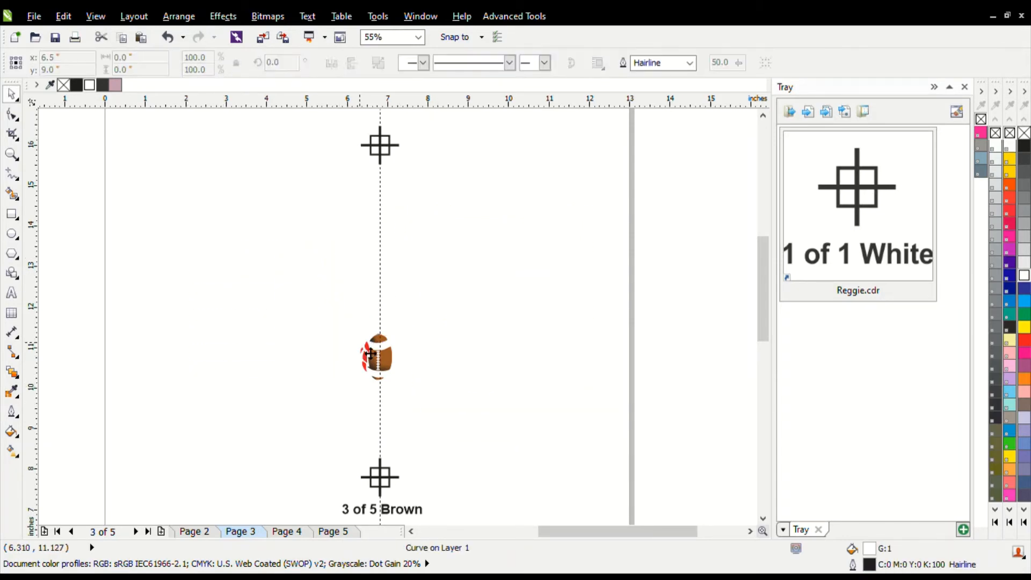
{"action": "key", "text": "Delete"}
Delete the four red finger pieces beside the football.
{"action": "key", "text": "F2"}
{"action": "left_click_drag", "start_coordinate": [338, 318], "coordinate": [416, 393]}
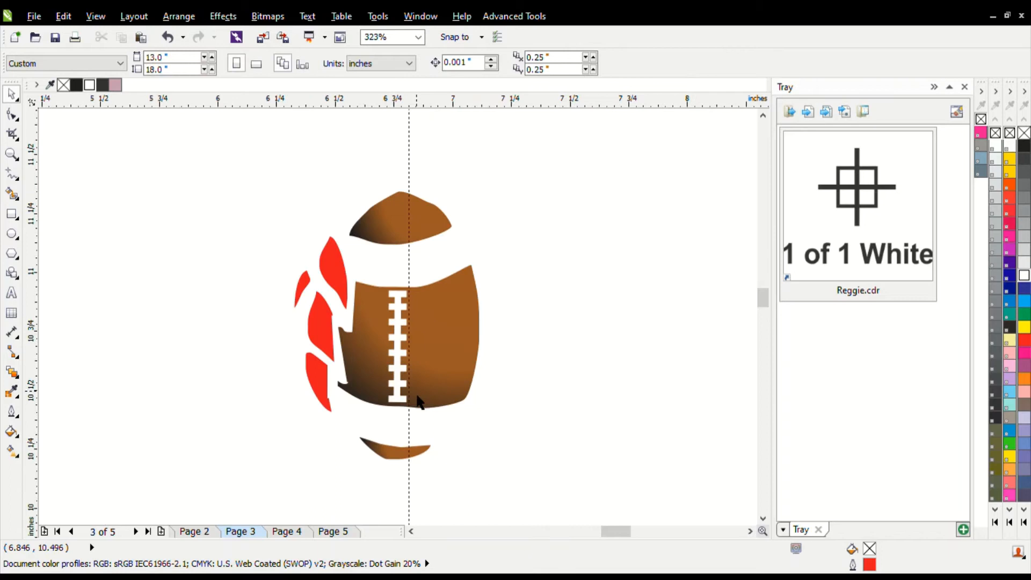
{"action": "left_click", "coordinate": [336, 285]}
{"action": "key", "text": "Delete"}
{"action": "left_click", "coordinate": [327, 334]}
{"action": "key", "text": "Delete"}
{"action": "left_click", "coordinate": [321, 377]}
{"action": "key", "text": "Delete"}
{"action": "left_click", "coordinate": [300, 288]}
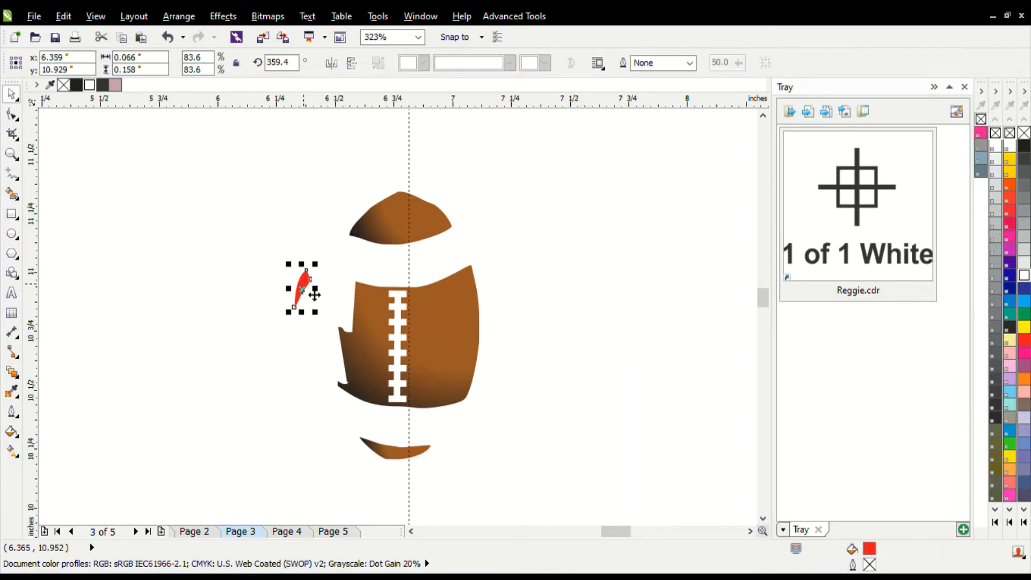
{"action": "key", "text": "Delete"}
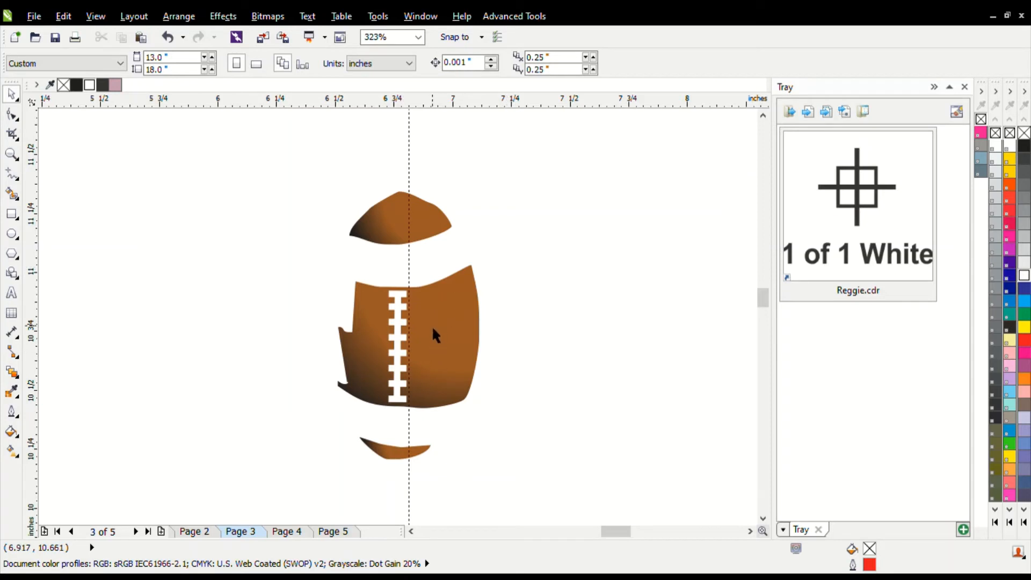
Fill the three brown gradient sections of the football with solid black.
{"action": "left_click", "coordinate": [441, 234]}
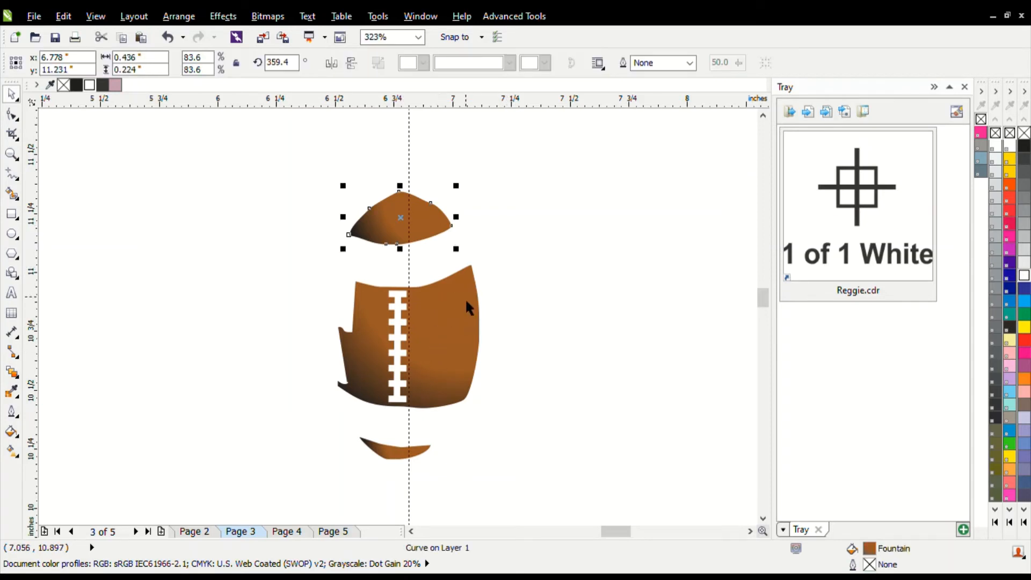
{"action": "left_click", "coordinate": [463, 352], "text": "shift"}
{"action": "left_click", "coordinate": [389, 456], "text": "shift"}
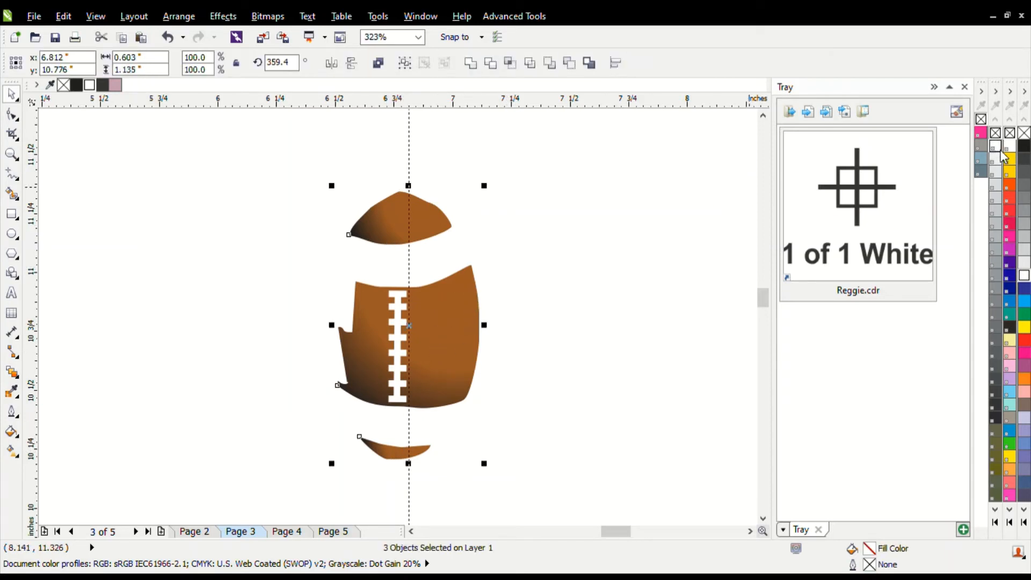
{"action": "left_click", "coordinate": [1024, 146]}
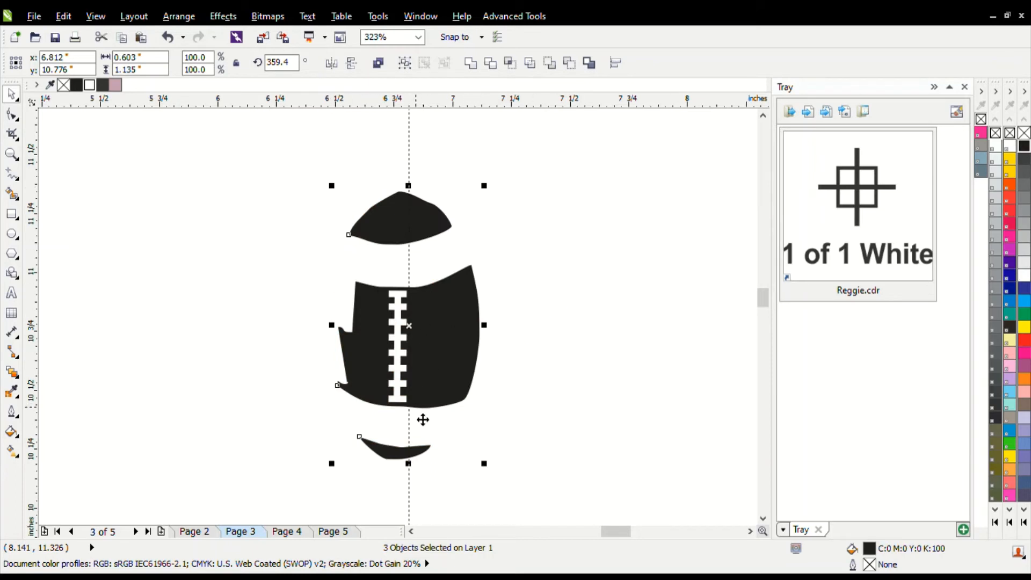
{"action": "scroll", "coordinate": [423, 419], "scroll_direction": "down", "scroll_amount": 3}
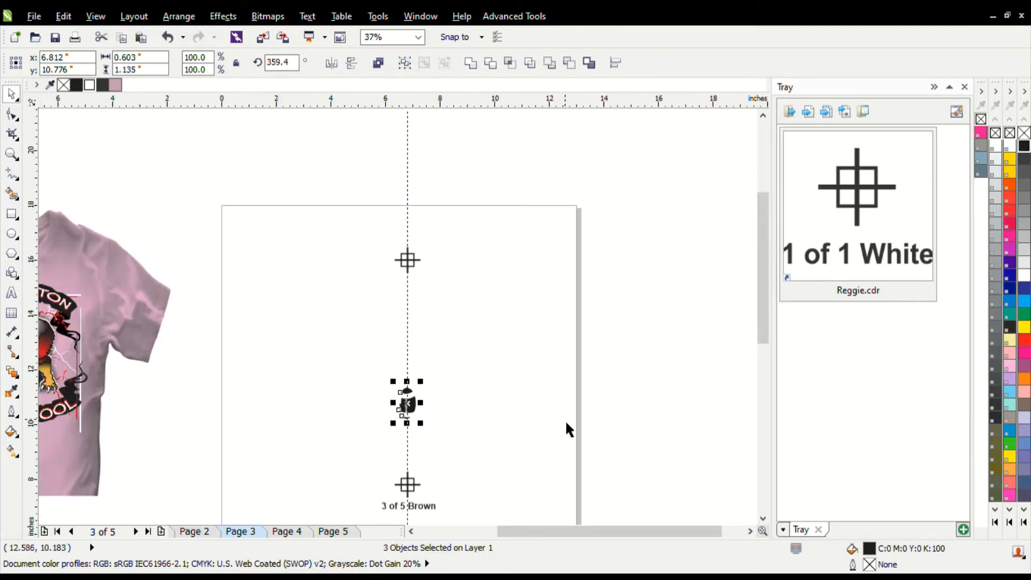
{"action": "left_click", "coordinate": [411, 530]}
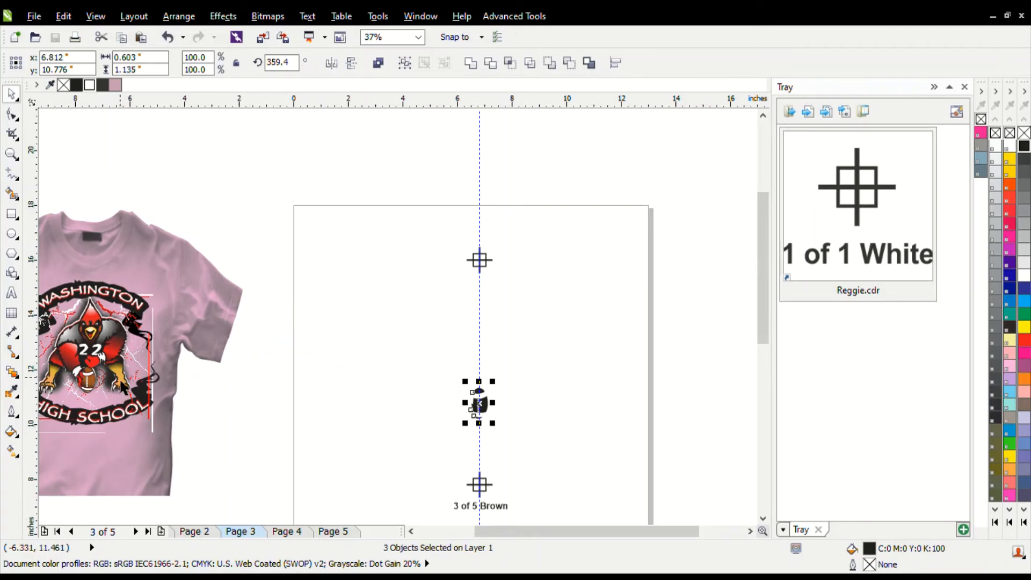
On page 2, change the leading separation number in the label under the artwork to 2.
{"action": "left_click", "coordinate": [199, 531]}
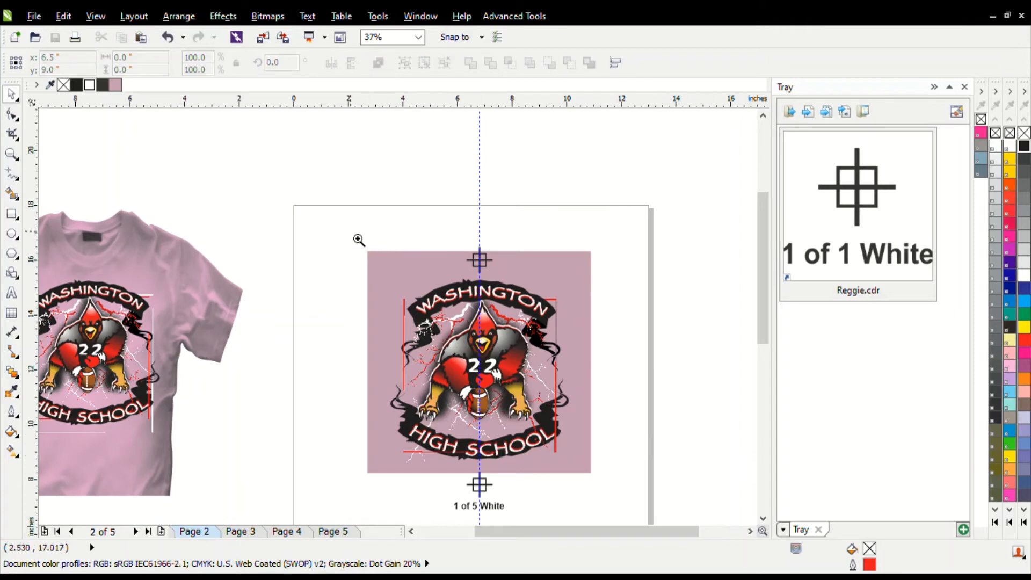
{"action": "left_click_drag", "start_coordinate": [351, 231], "coordinate": [605, 519]}
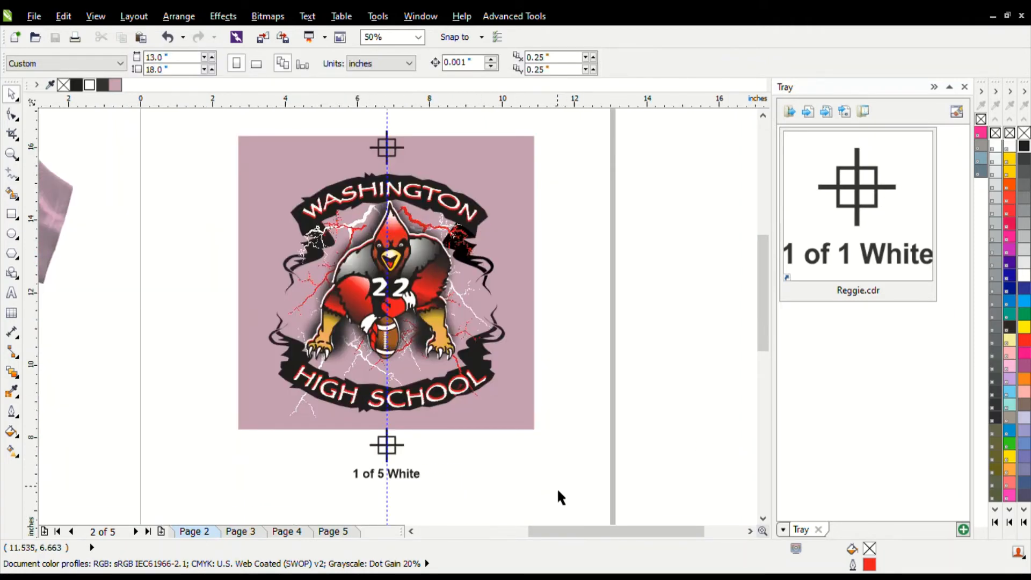
{"action": "left_click_drag", "start_coordinate": [315, 434], "coordinate": [434, 501]}
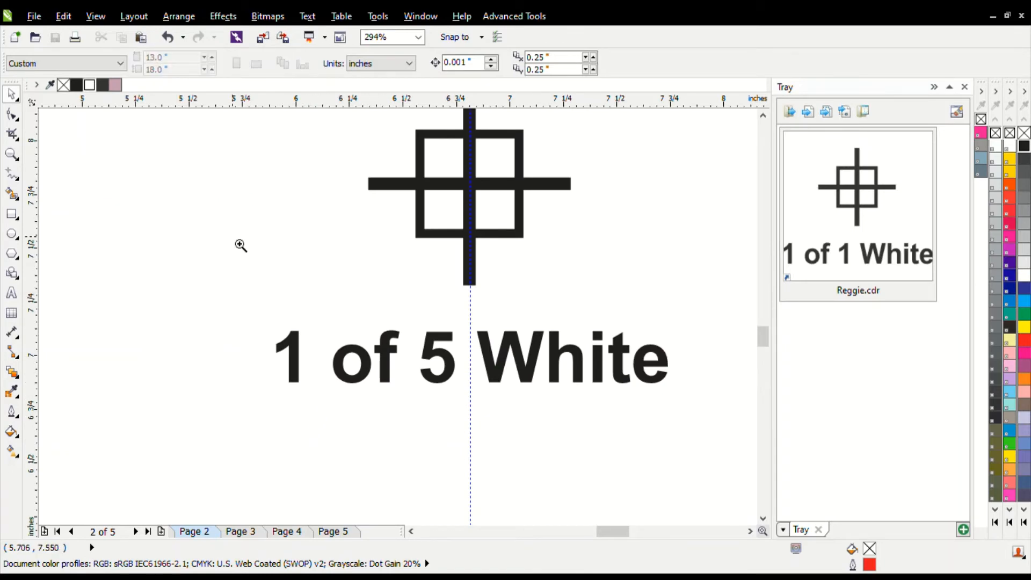
{"action": "left_click_drag", "start_coordinate": [203, 216], "coordinate": [573, 466]}
{"action": "right_click", "coordinate": [405, 369]}
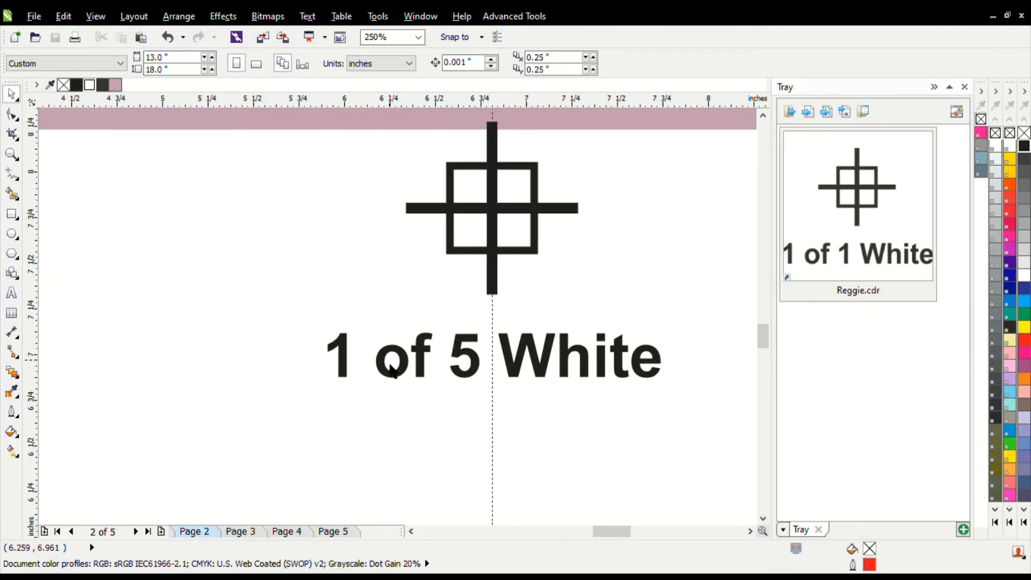
{"action": "right_click", "coordinate": [420, 390]}
{"action": "right_click", "coordinate": [420, 390]}
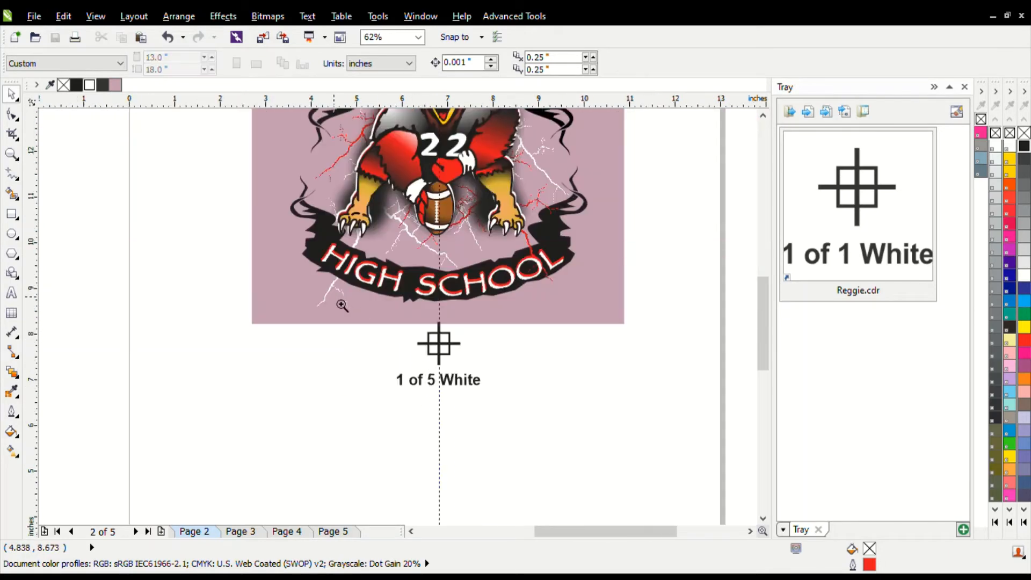
{"action": "left_click_drag", "start_coordinate": [340, 301], "coordinate": [520, 420]}
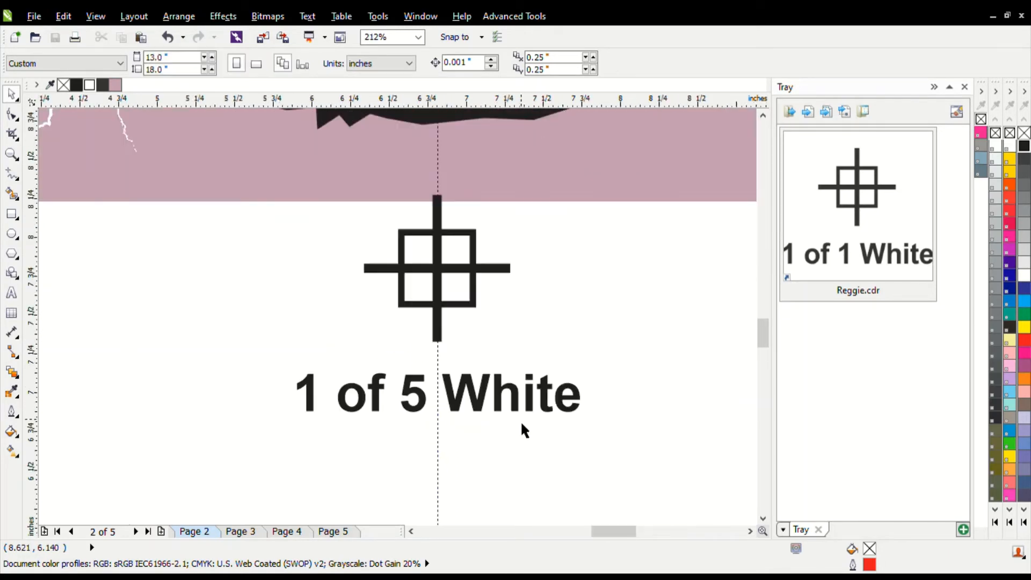
{"action": "double_click", "coordinate": [314, 403]}
{"action": "key", "text": "shift+Left"}
{"action": "type", "text": "2"}
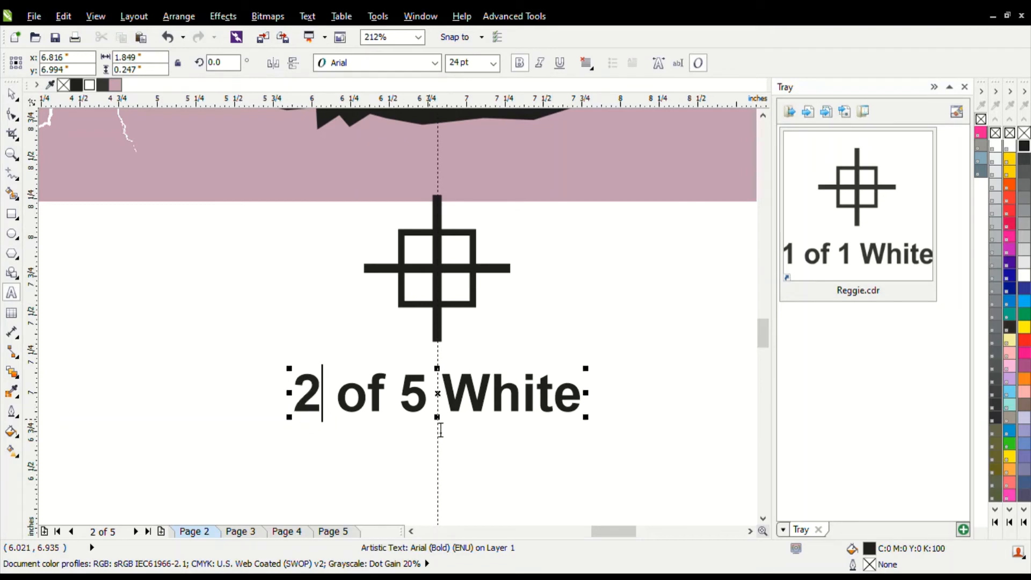
Replace the ink name White in page 2's label with Gold/yellow.
{"action": "double_click", "coordinate": [529, 412]}
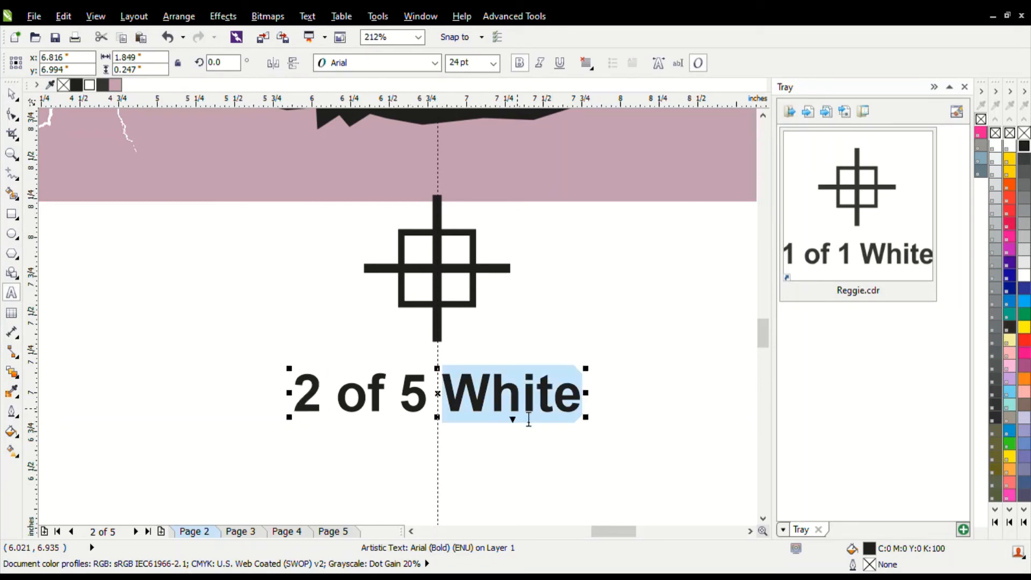
{"action": "type", "text": "Gold"}
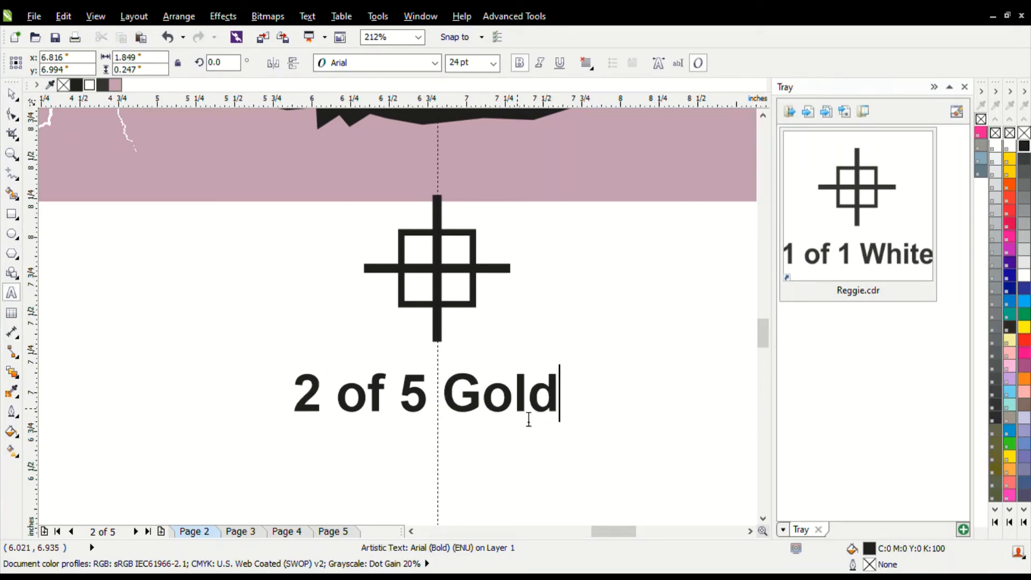
{"action": "type", "text": "/"}
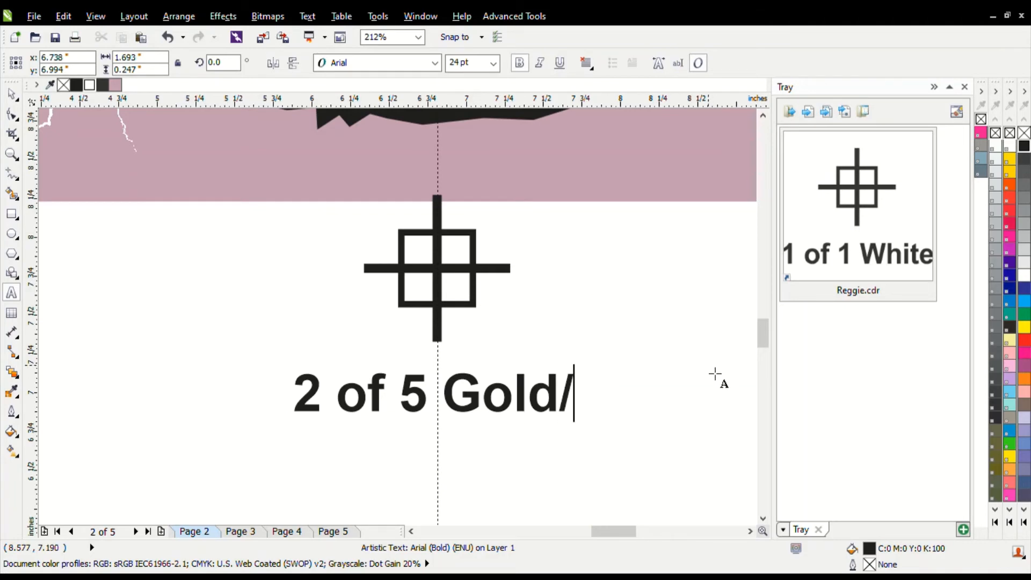
{"action": "type", "text": "yellow"}
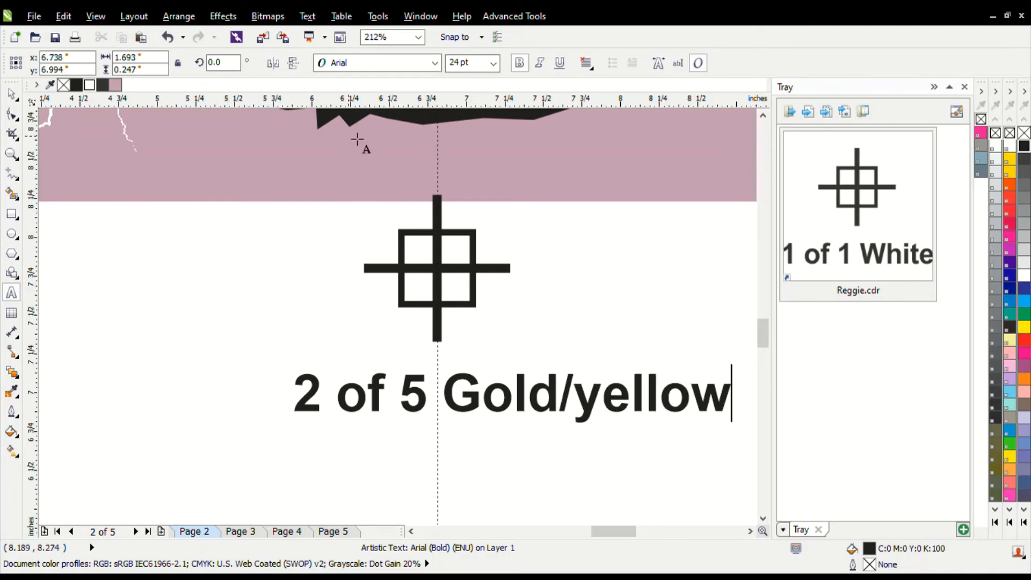
{"action": "key", "text": "ctrl+space"}
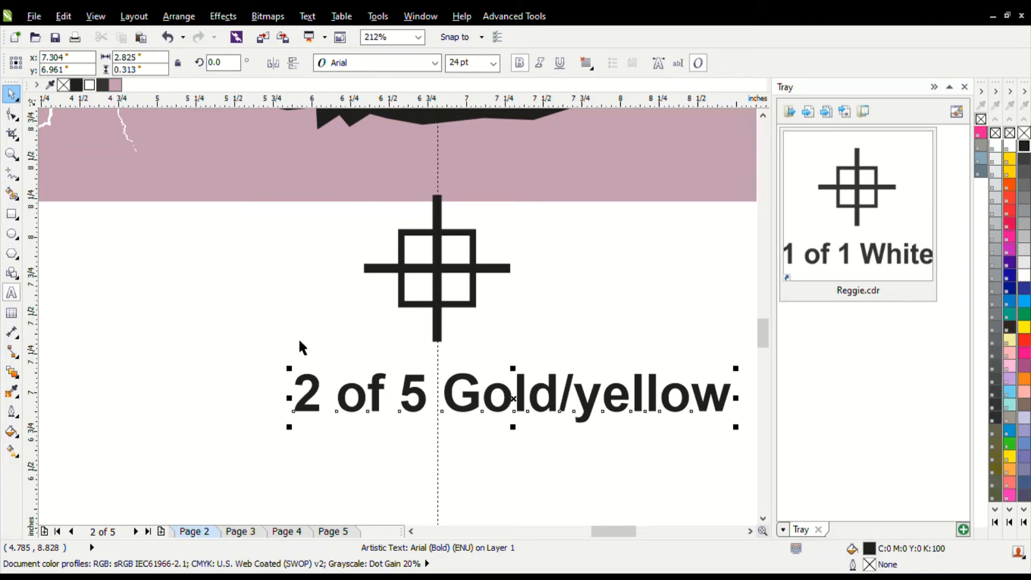
Delete the pink background rectangle and the WASHINGTON banner with its lettering from page 2.
{"action": "scroll", "coordinate": [295, 347], "scroll_direction": "down", "scroll_amount": 5}
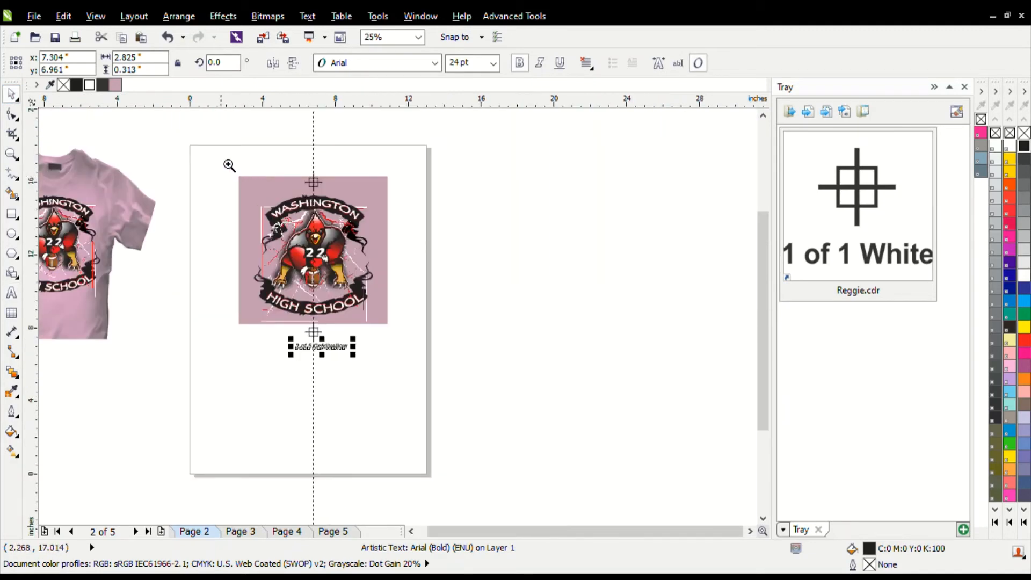
{"action": "left_click_drag", "start_coordinate": [391, 366], "coordinate": [573, 269]}
{"action": "left_click", "coordinate": [550, 168]}
{"action": "key", "text": "Delete"}
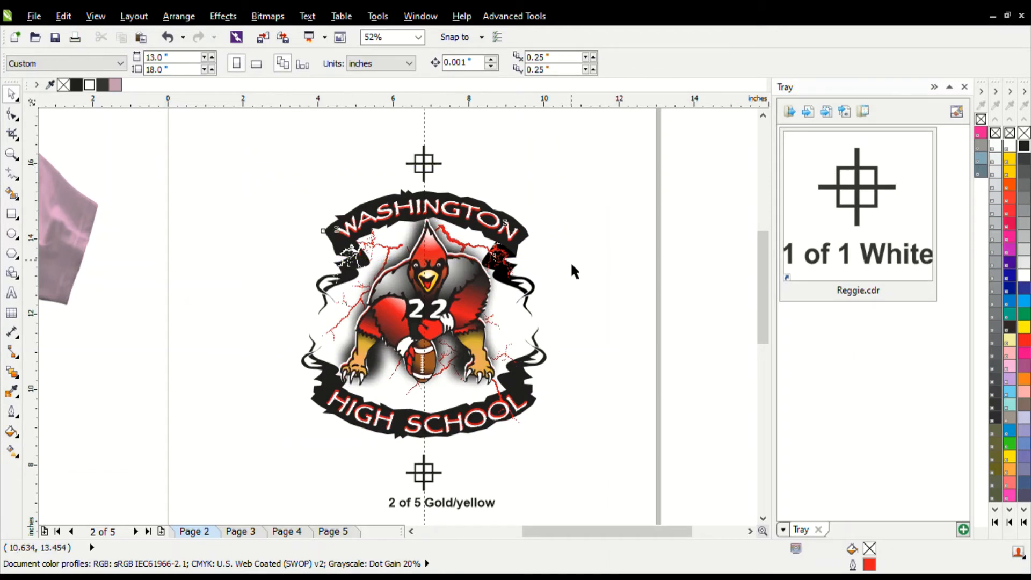
{"action": "key", "text": "Delete"}
Delete the shadow bitmap and the lightning artwork behind the mascot.
{"action": "left_click", "coordinate": [512, 256]}
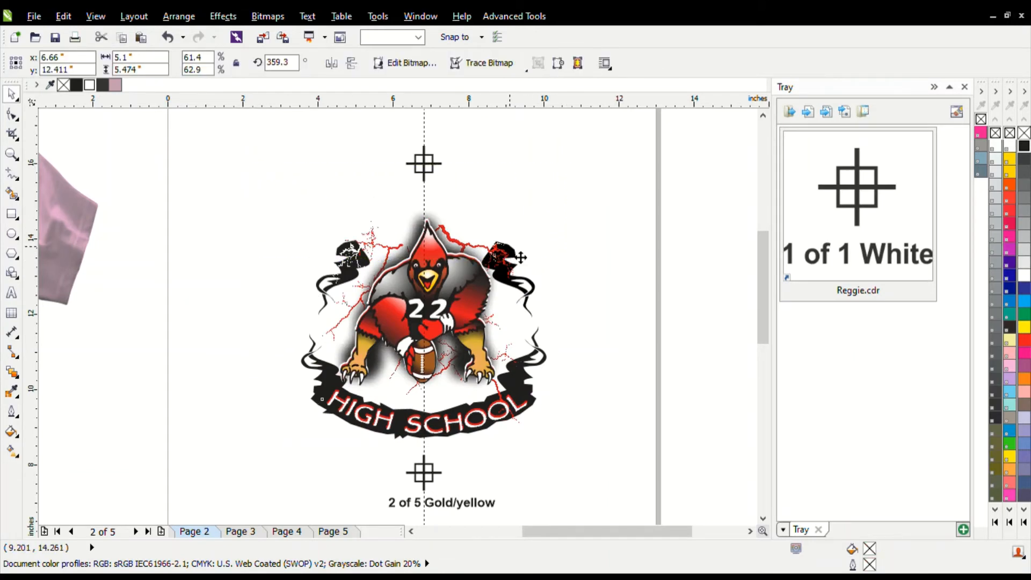
{"action": "key", "text": "Delete"}
{"action": "left_click", "coordinate": [513, 257]}
{"action": "key", "text": "Delete"}
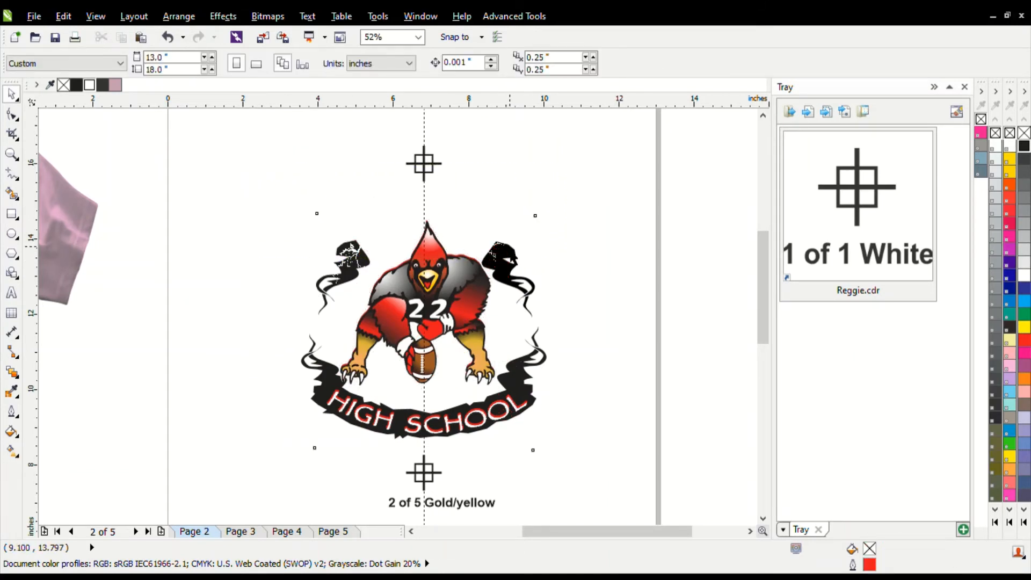
{"action": "left_click", "coordinate": [512, 257]}
{"action": "key", "text": "Delete"}
Delete both upper ribbon tails and the lower ribbon tail left of the mascot.
{"action": "left_click", "coordinate": [528, 293]}
{"action": "key", "text": "Delete"}
{"action": "left_click", "coordinate": [365, 263]}
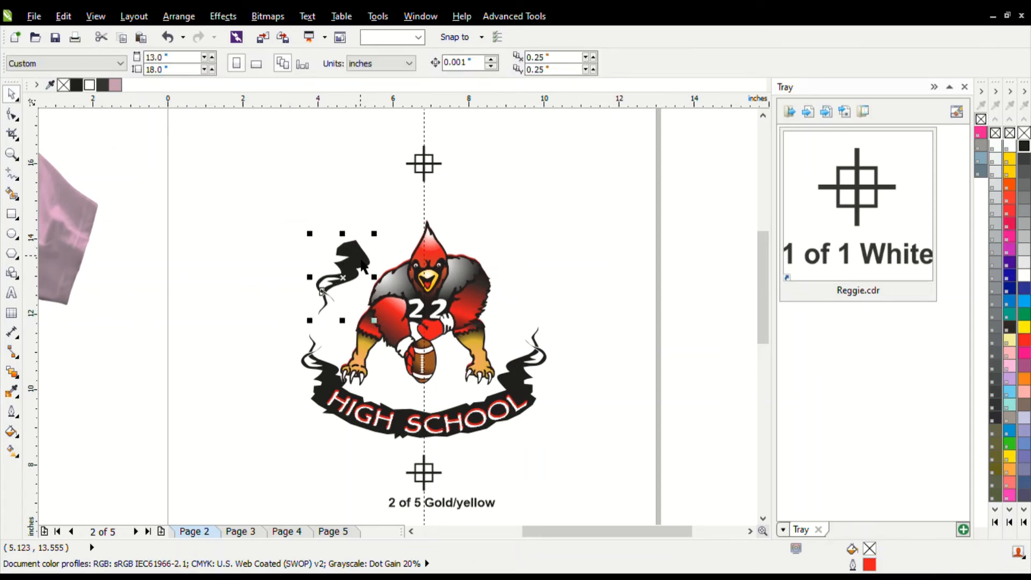
{"action": "key", "text": "Delete"}
{"action": "left_click", "coordinate": [317, 384]}
{"action": "key", "text": "Delete"}
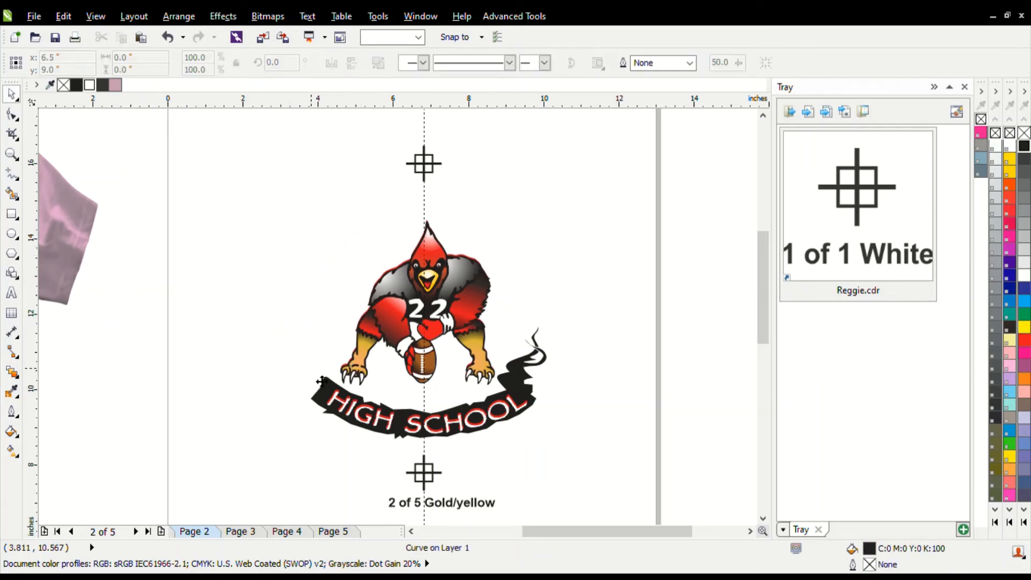
Delete the HIGH SCHOOL banner, its lettering, and the remaining lower ribbon tail.
{"action": "left_click", "coordinate": [336, 408]}
{"action": "key", "text": "Delete"}
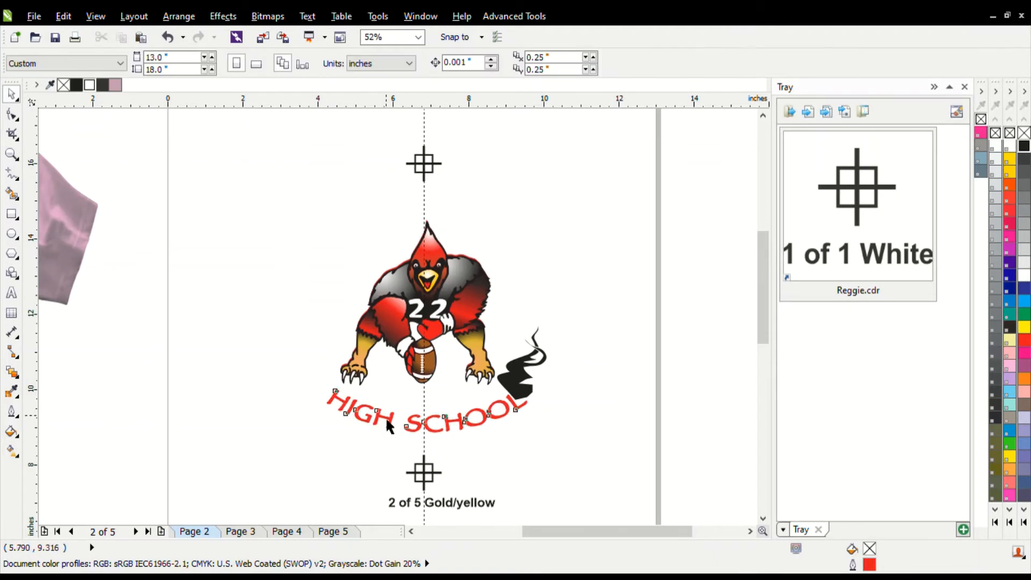
{"action": "left_click", "coordinate": [504, 414]}
{"action": "key", "text": "Delete"}
{"action": "left_click", "coordinate": [515, 379]}
{"action": "key", "text": "Delete"}
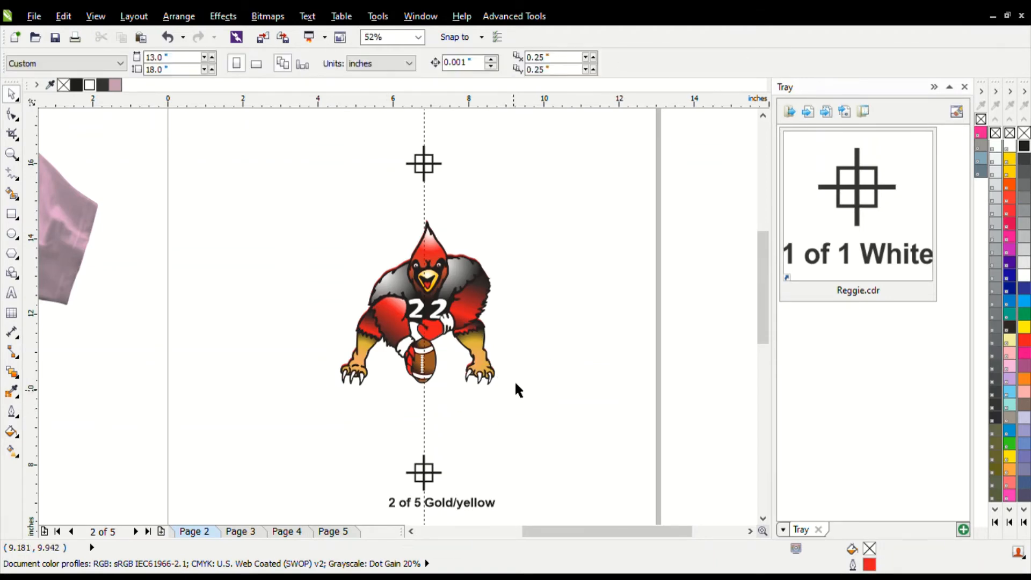
Ungroup the mascot into individual objects.
{"action": "left_click", "coordinate": [470, 267]}
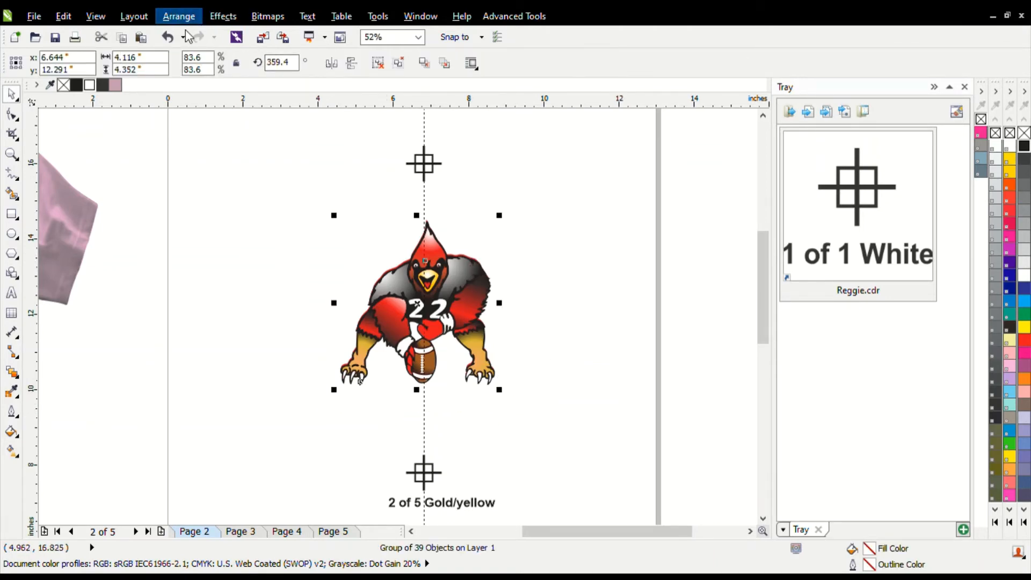
{"action": "key", "text": "ctrl+u"}
{"action": "key", "text": "z"}
{"action": "left_click_drag", "start_coordinate": [306, 193], "coordinate": [518, 417]}
{"action": "left_click", "coordinate": [576, 255]}
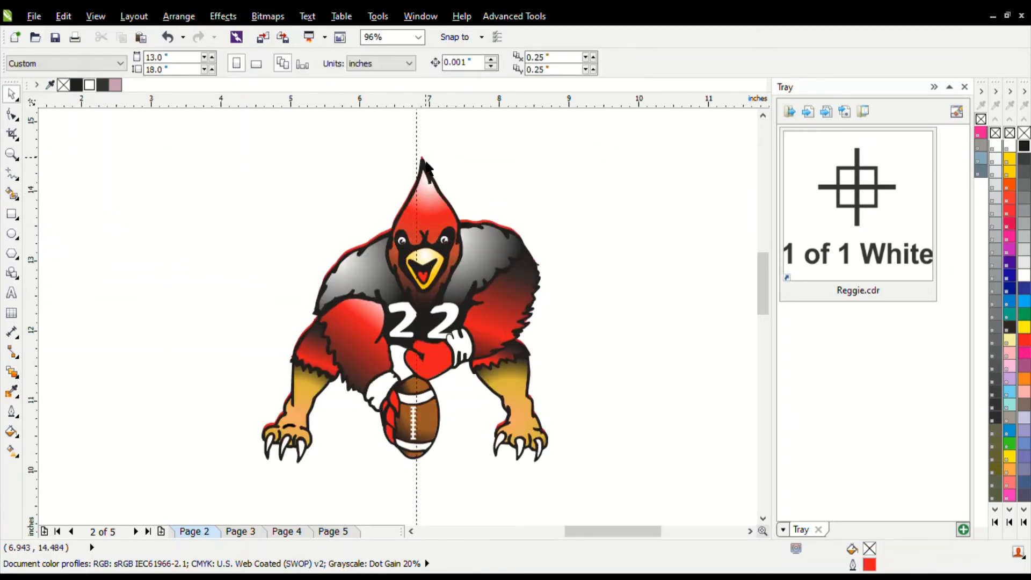
{"action": "left_click", "coordinate": [435, 174]}
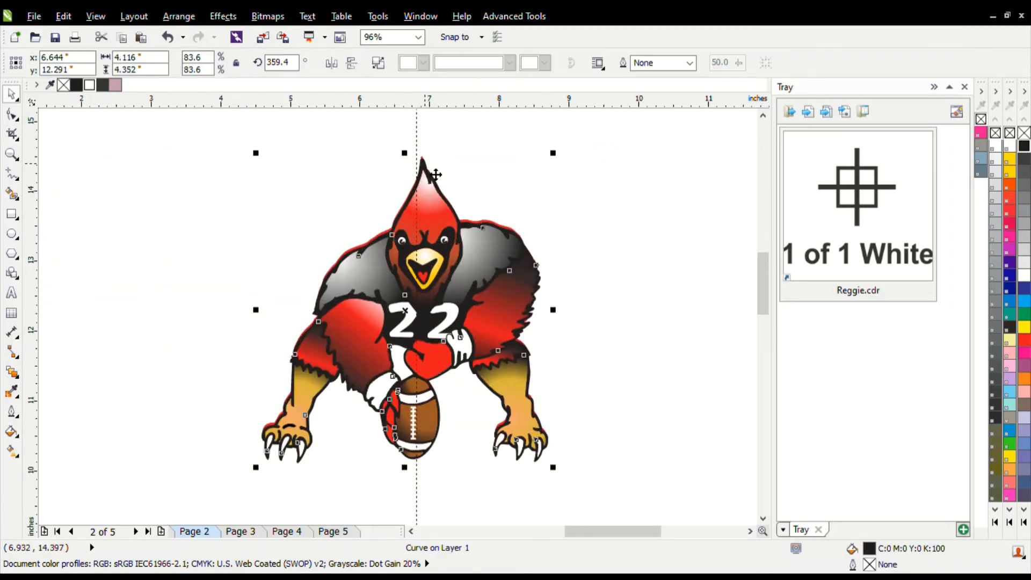
{"action": "key", "text": "Delete"}
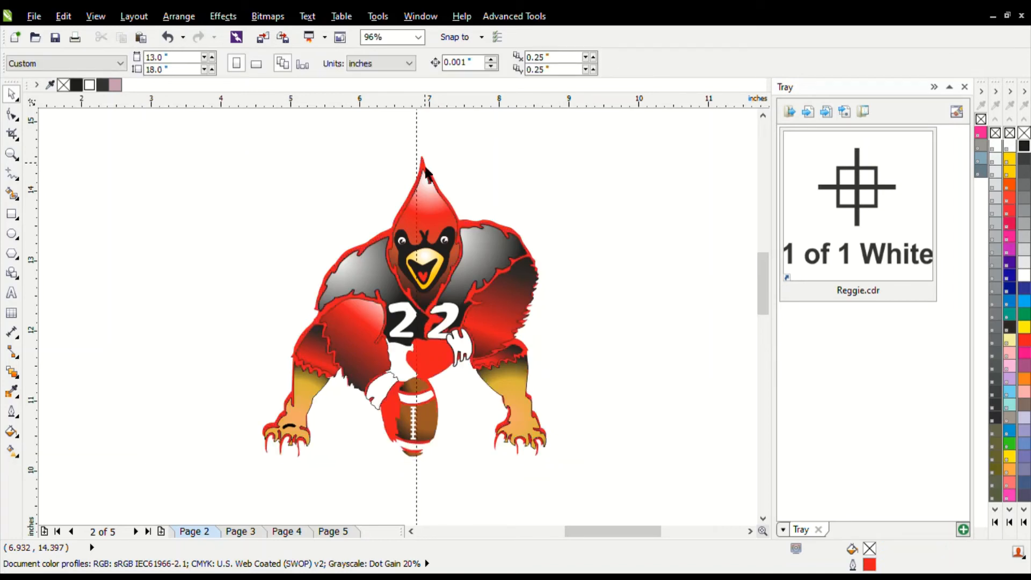
{"action": "key", "text": "ctrl+z"}
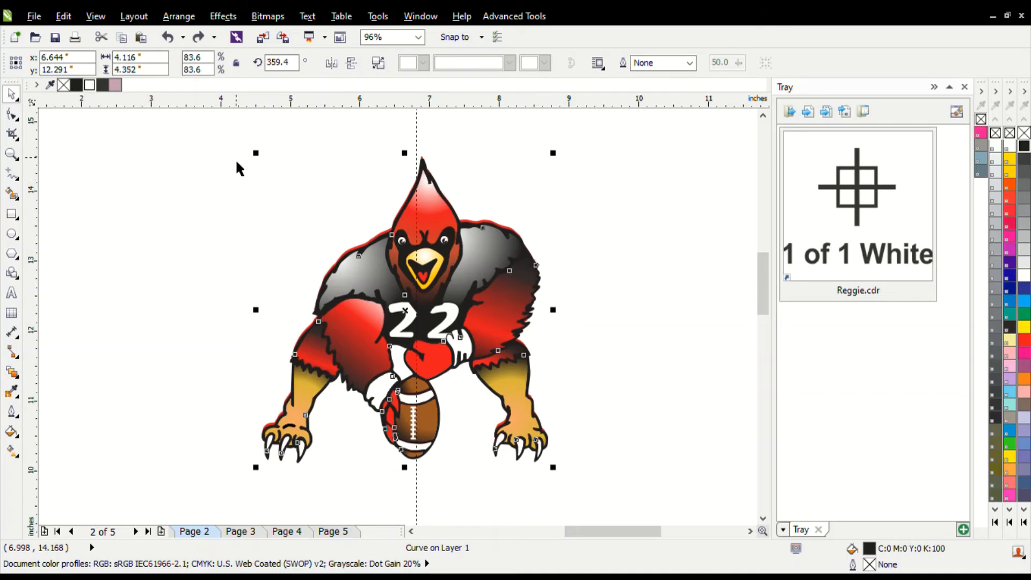
Delete the mascot's eye shapes and the gray gradient shoulder right of the guideline.
{"action": "left_click", "coordinate": [226, 170]}
{"action": "left_click_drag", "start_coordinate": [185, 153], "coordinate": [579, 253]}
{"action": "key", "text": "Delete"}
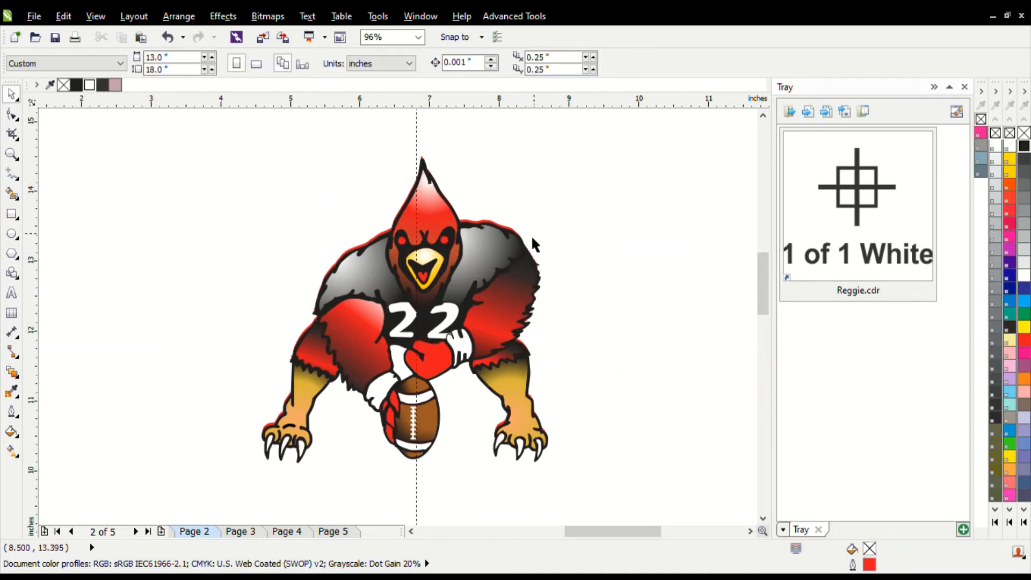
{"action": "left_click", "coordinate": [482, 228]}
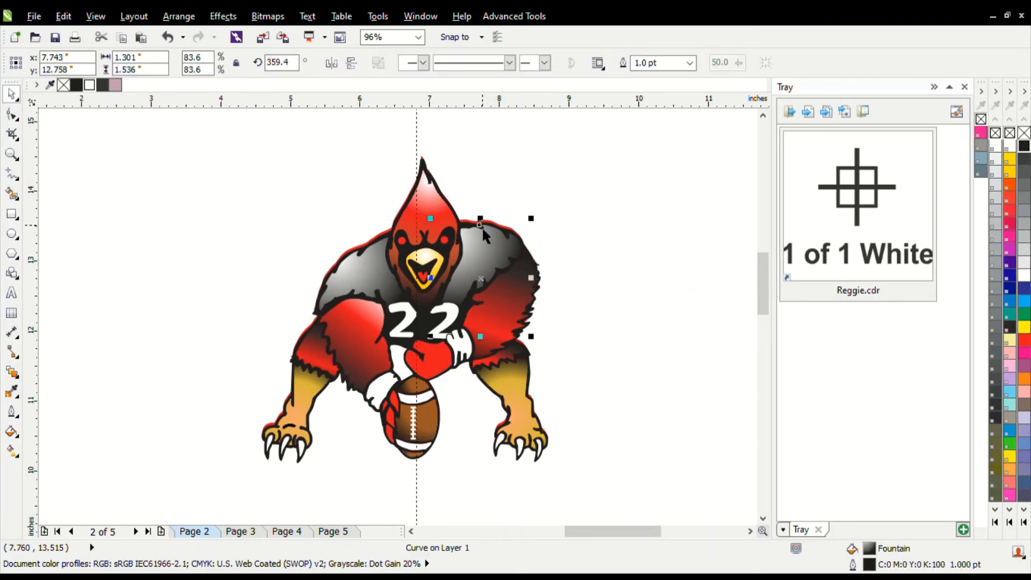
{"action": "key", "text": "Delete"}
Delete the mascot's full-body red backing shape and its black outline artwork.
{"action": "left_click", "coordinate": [482, 230]}
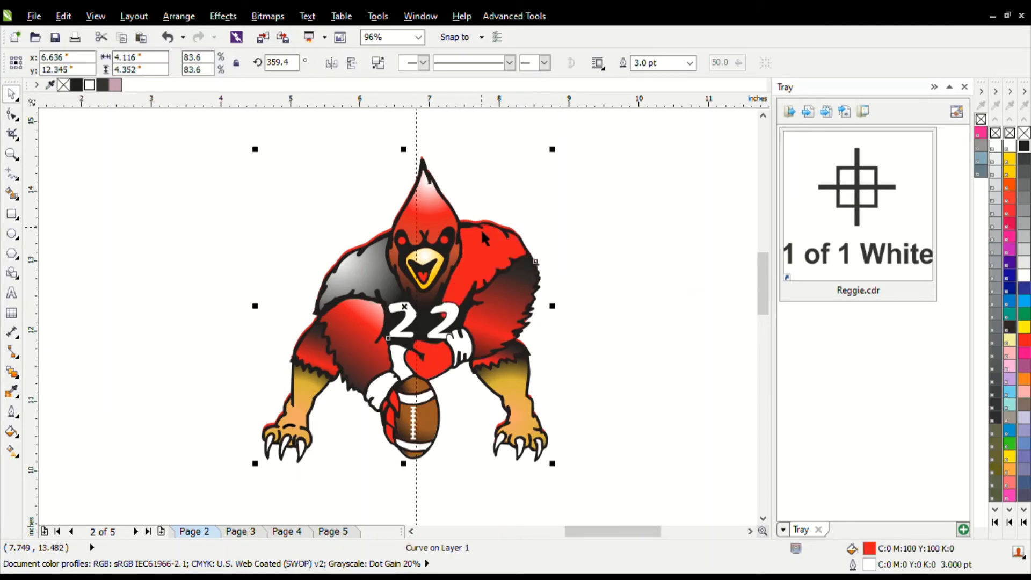
{"action": "key", "text": "Delete"}
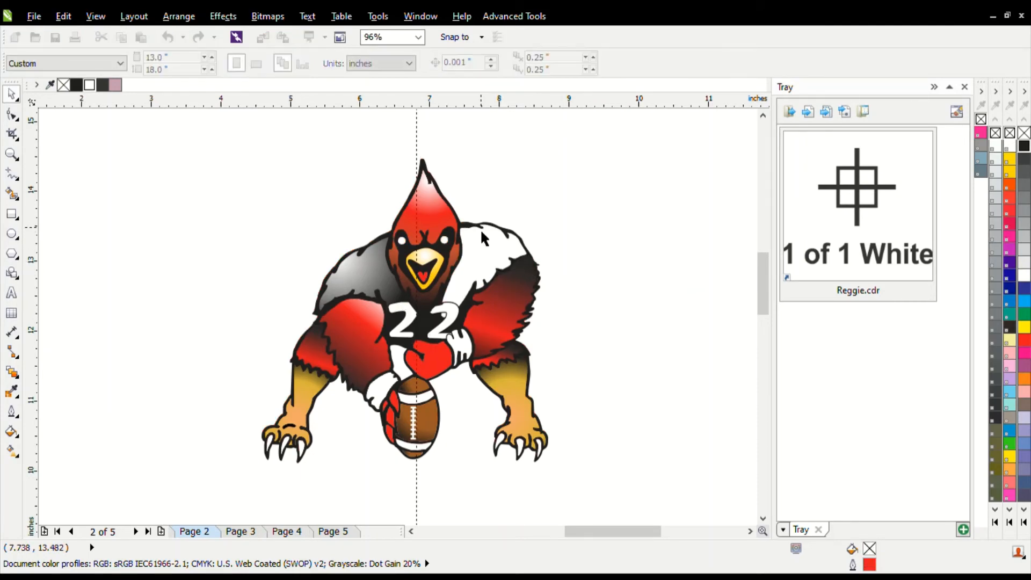
{"action": "left_click", "coordinate": [480, 228]}
{"action": "key", "text": "Delete"}
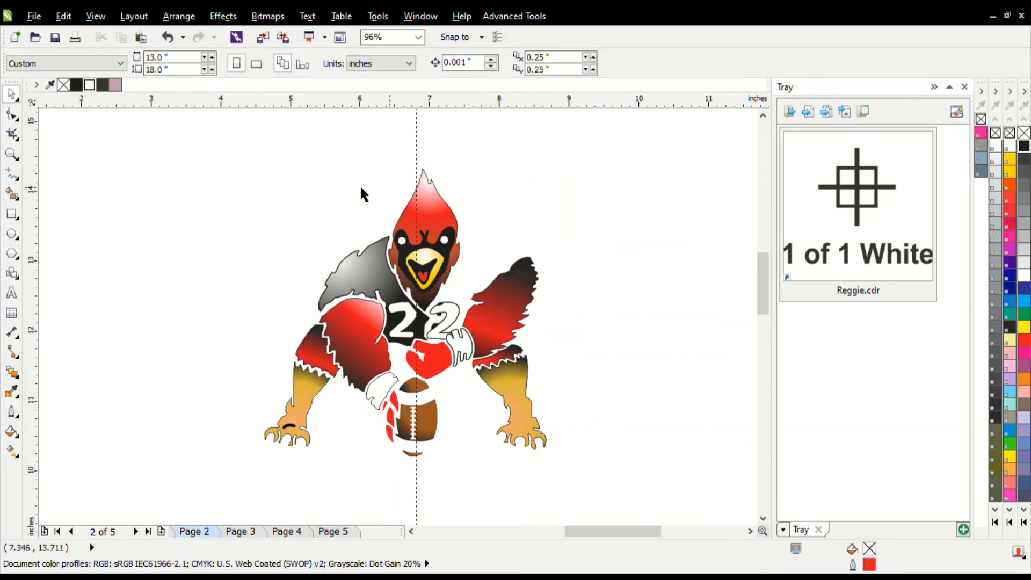
Delete the gray shoulder and the lower red feathered section above the leg, both left of the guideline.
{"action": "left_click_drag", "start_coordinate": [336, 186], "coordinate": [337, 193]}
{"action": "left_click", "coordinate": [338, 269]}
{"action": "key", "text": "Delete"}
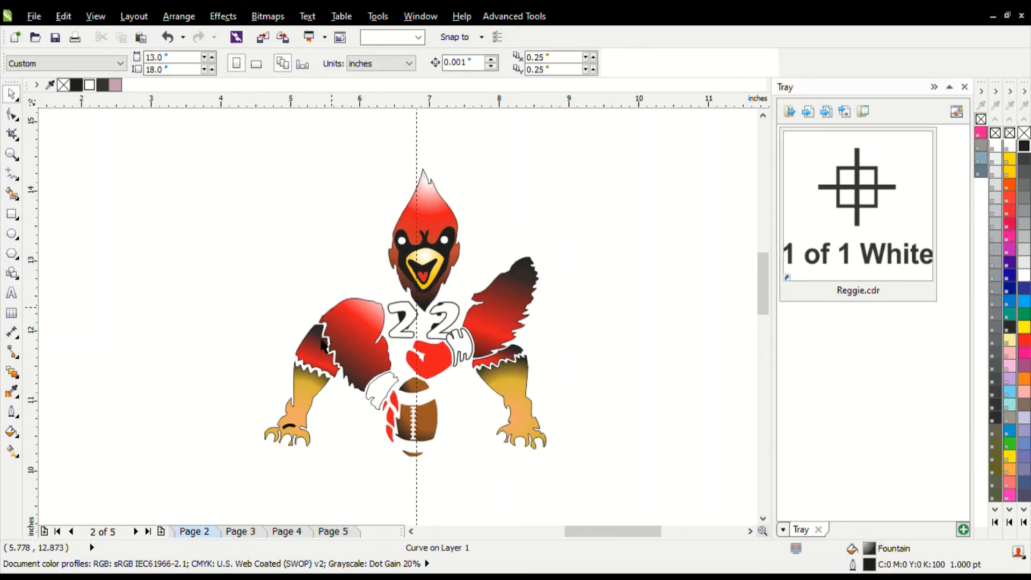
{"action": "left_click", "coordinate": [315, 359]}
{"action": "key", "text": "Delete"}
Delete the jersey number 22 and the red feathered arm right of the guideline.
{"action": "left_click", "coordinate": [499, 301]}
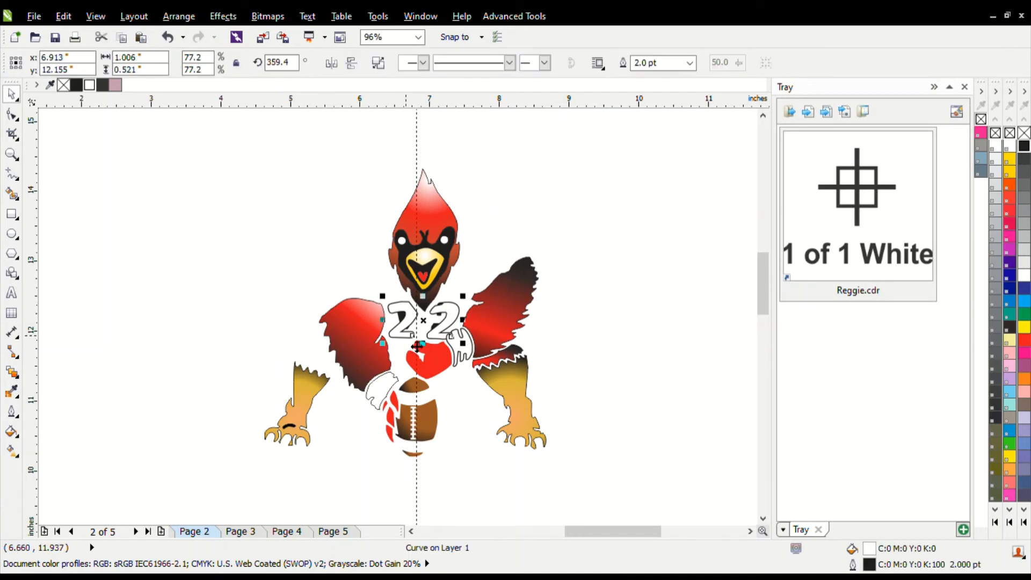
{"action": "key", "text": "Delete"}
{"action": "left_click", "coordinate": [485, 304]}
{"action": "key", "text": "Delete"}
Delete the leftover black fragments where the jersey number was.
{"action": "left_click", "coordinate": [441, 312]}
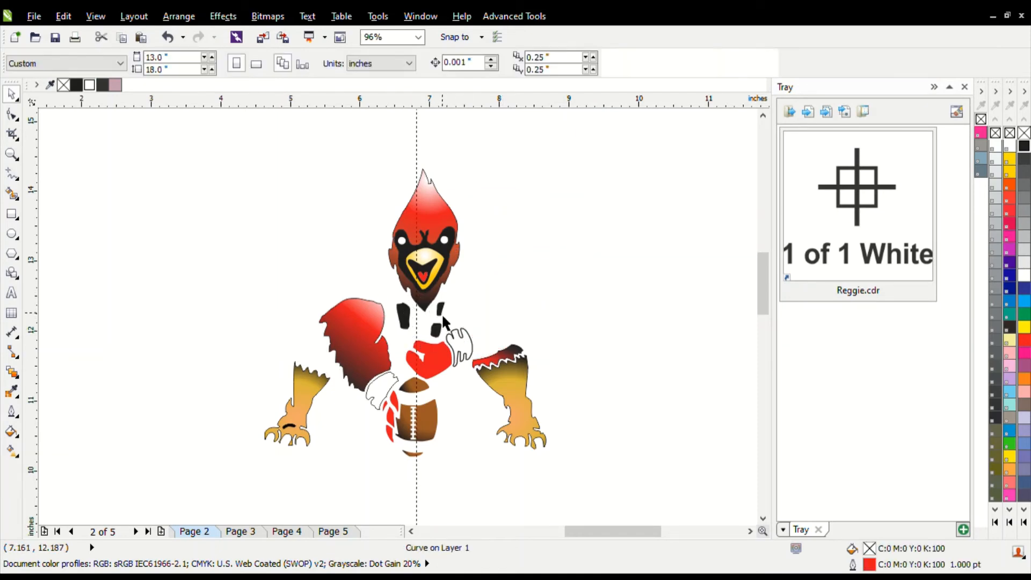
{"action": "key", "text": "Delete"}
{"action": "left_click", "coordinate": [402, 322]}
{"action": "key", "text": "Delete"}
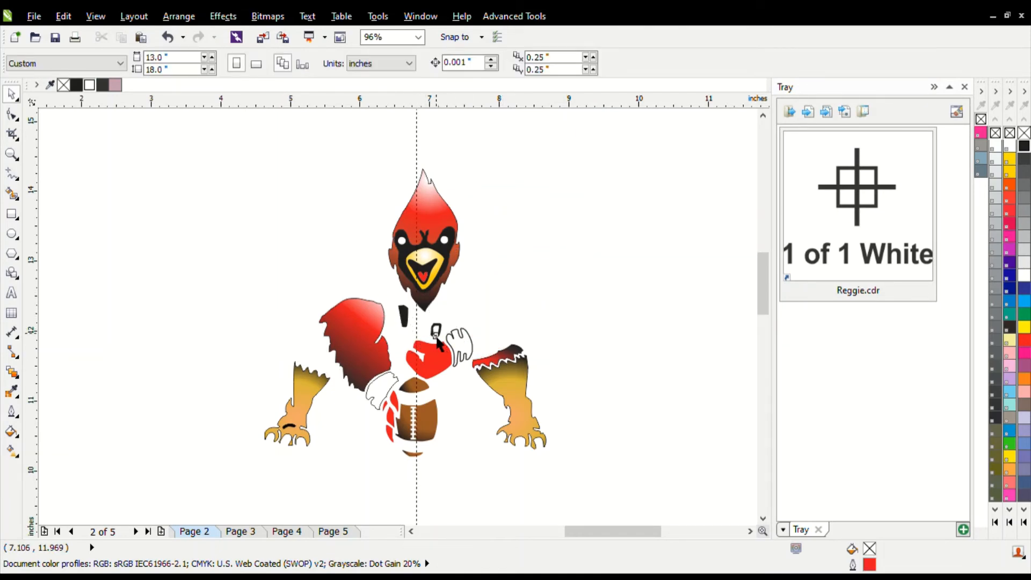
{"action": "left_click", "coordinate": [404, 320]}
{"action": "key", "text": "Delete"}
Delete the white glove cuff and the red hand right of the guideline.
{"action": "left_click", "coordinate": [460, 344]}
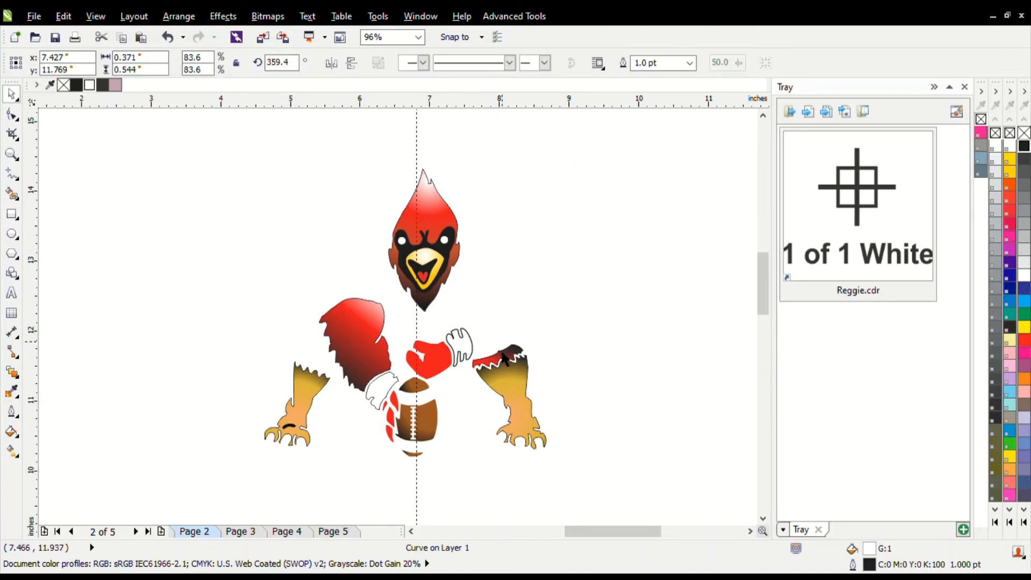
{"action": "key", "text": "Delete"}
{"action": "left_click", "coordinate": [441, 365]}
{"action": "key", "text": "Delete"}
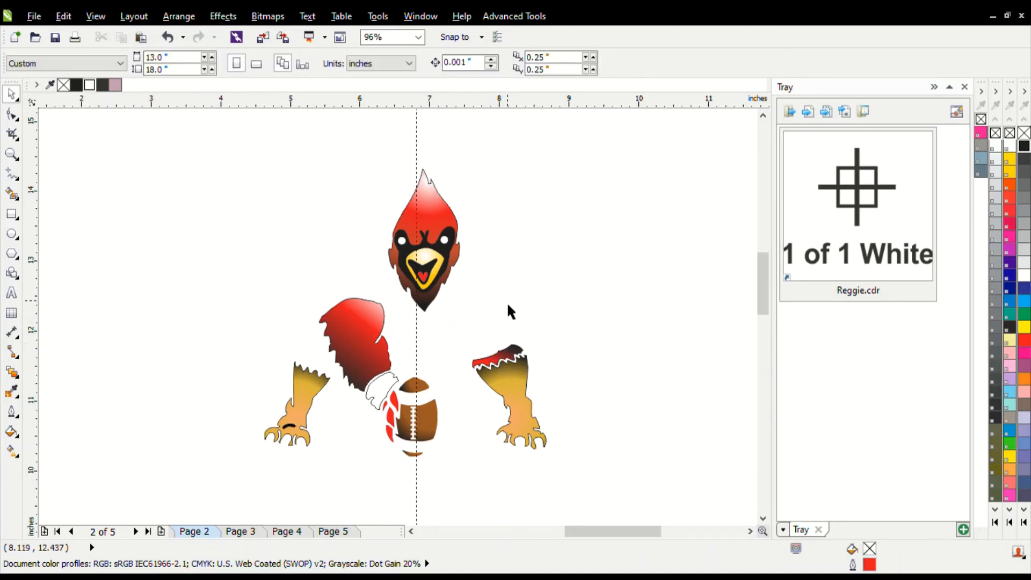
Delete the mascot's red head shape and the black face mask surrounding the beak.
{"action": "left_click", "coordinate": [432, 192]}
{"action": "key", "text": "Delete"}
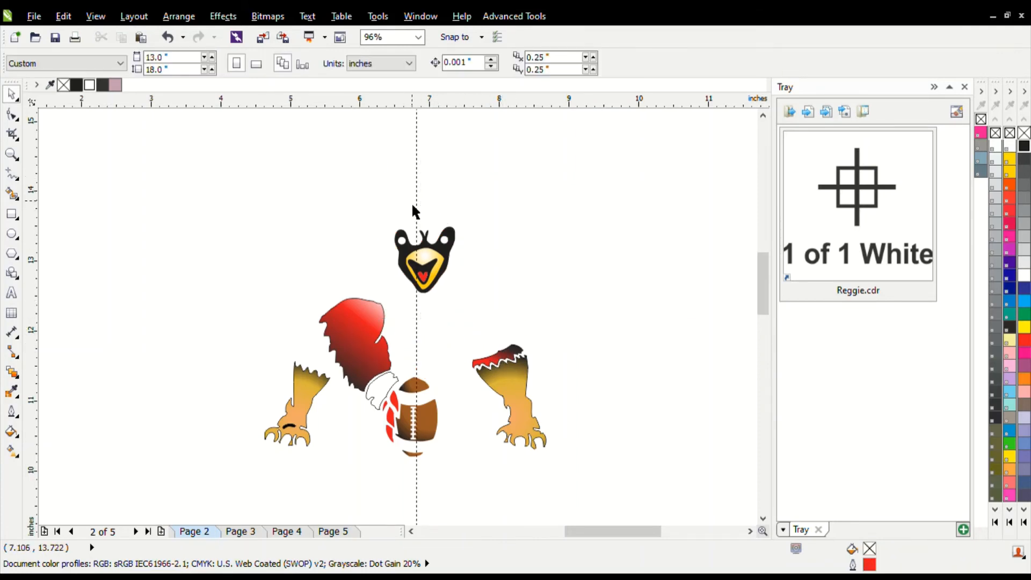
{"action": "left_click_drag", "start_coordinate": [357, 180], "coordinate": [521, 333]}
{"action": "key", "text": "space"}
{"action": "left_click", "coordinate": [356, 259]}
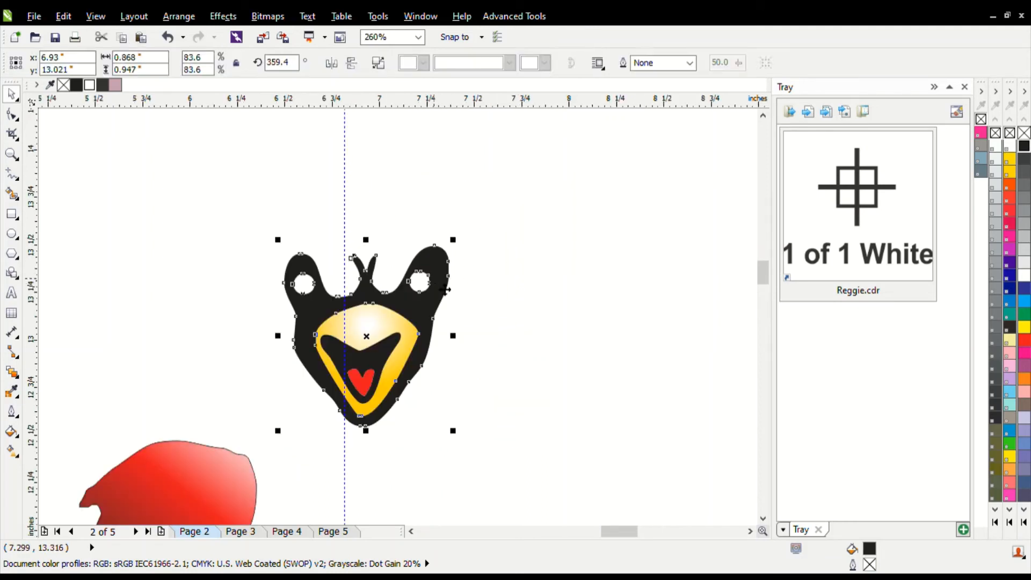
{"action": "key", "text": "Delete"}
Fill the black mouth opening inside the beak with white and delete the red tongue.
{"action": "left_click", "coordinate": [385, 358]}
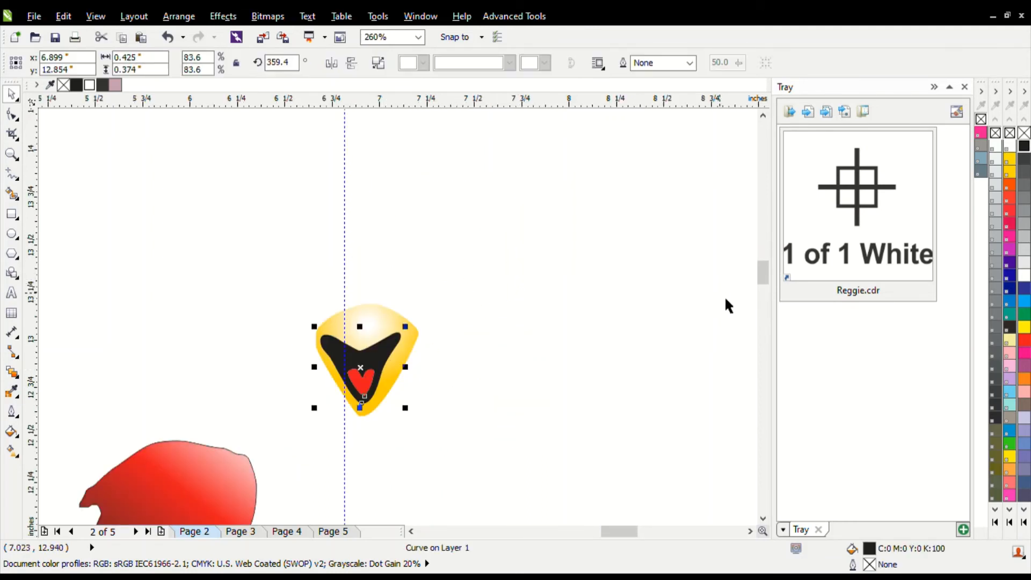
{"action": "left_click", "coordinate": [1023, 275]}
{"action": "left_click", "coordinate": [361, 391]}
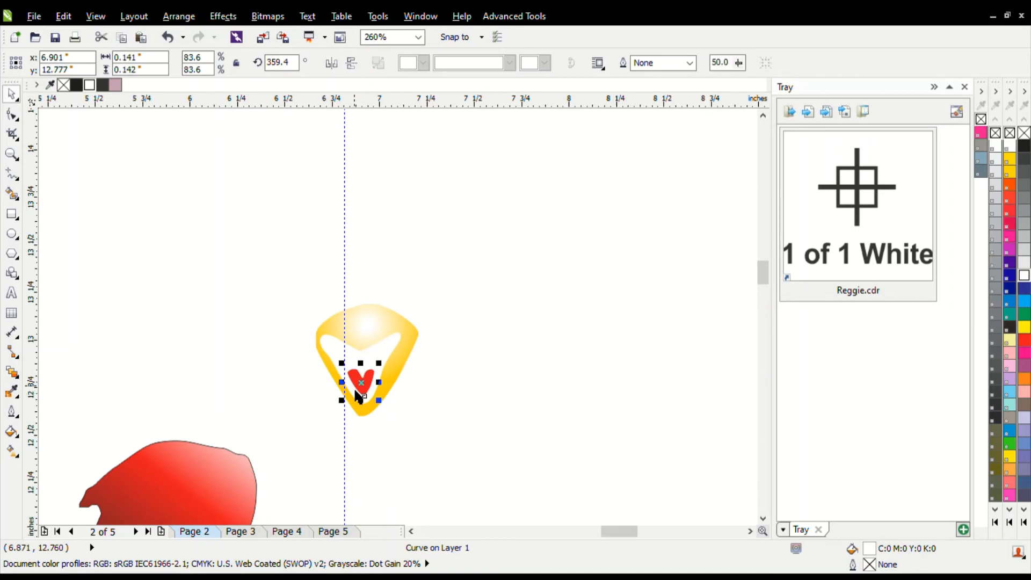
{"action": "key", "text": "Delete"}
Fill the gold gradient beak with solid black.
{"action": "left_click", "coordinate": [385, 316]}
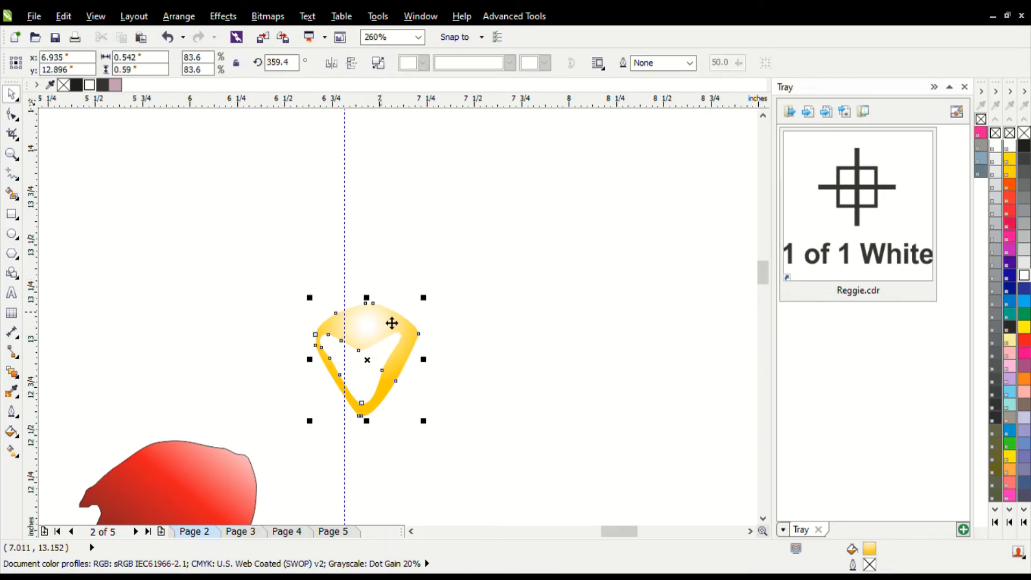
{"action": "left_click", "coordinate": [1023, 145]}
{"action": "scroll", "coordinate": [404, 242], "scroll_direction": "down", "scroll_amount": 3}
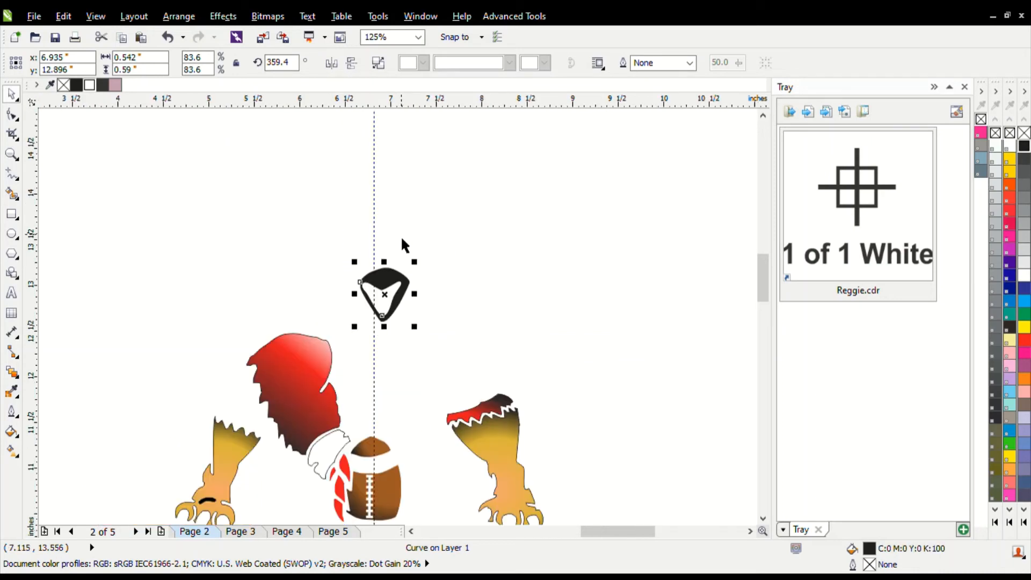
Delete the red feathered arm and its white cuff left of the guideline.
{"action": "scroll", "coordinate": [403, 242], "scroll_direction": "down", "scroll_amount": 3}
{"action": "left_click_drag", "start_coordinate": [252, 226], "coordinate": [538, 407]}
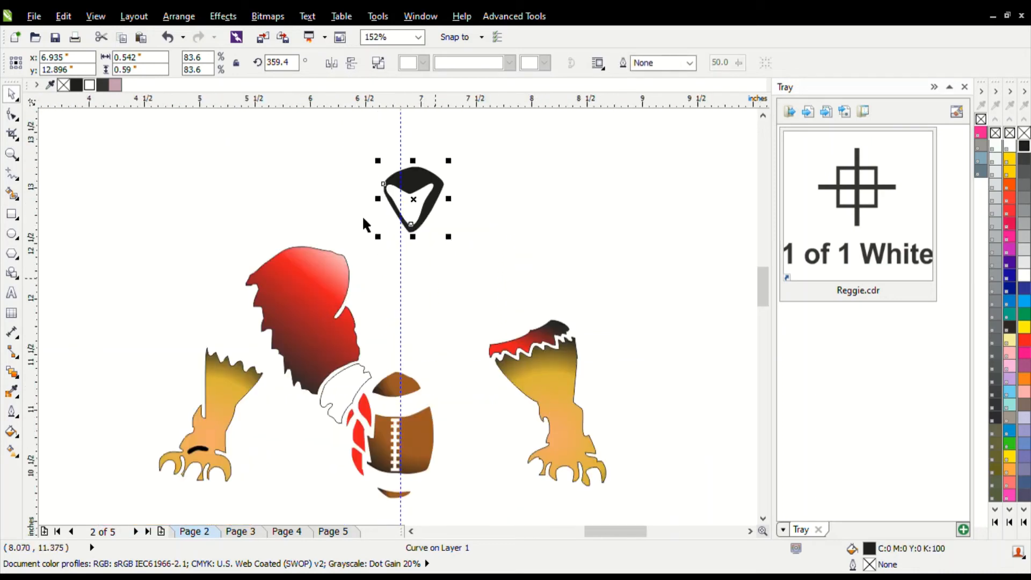
{"action": "left_click", "coordinate": [330, 304]}
{"action": "key", "text": "Delete"}
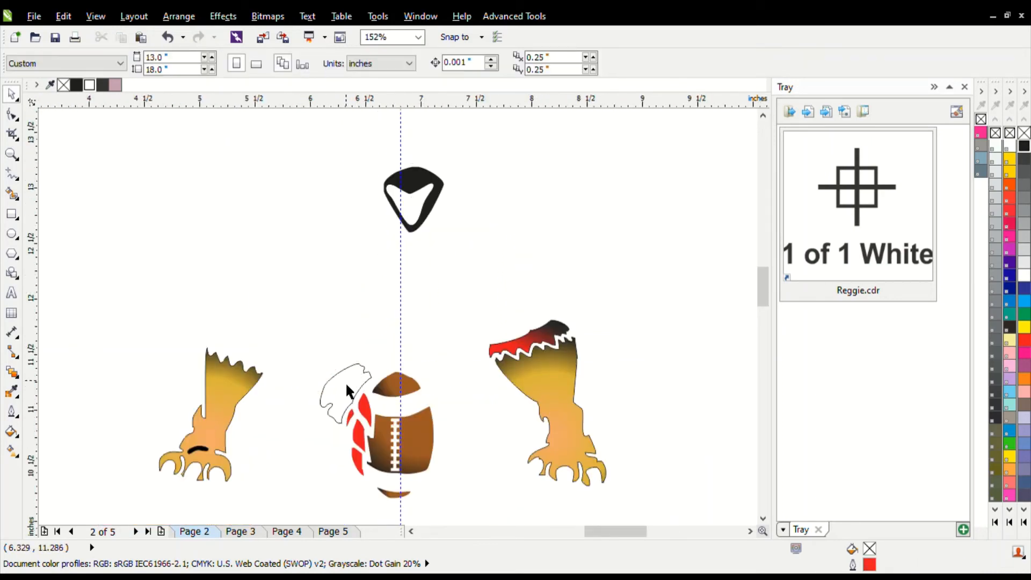
{"action": "left_click", "coordinate": [350, 391]}
{"action": "key", "text": "Delete"}
Delete the red fingers, the football and the red feathered piece above the leg right of the guideline.
{"action": "left_click", "coordinate": [364, 418]}
{"action": "key", "text": "Delete"}
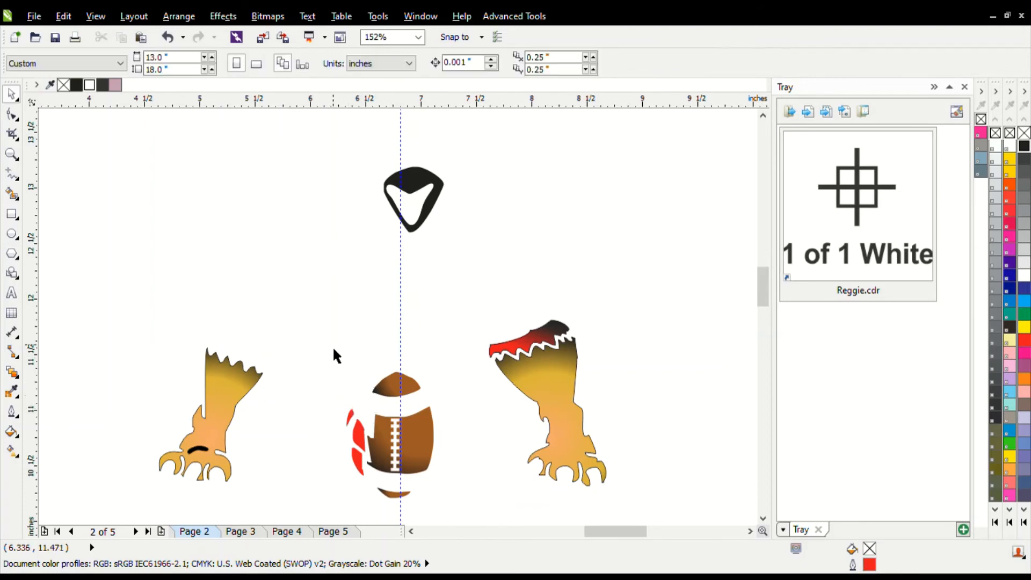
{"action": "key", "text": "Delete"}
{"action": "left_click", "coordinate": [537, 339]}
{"action": "key", "text": "Delete"}
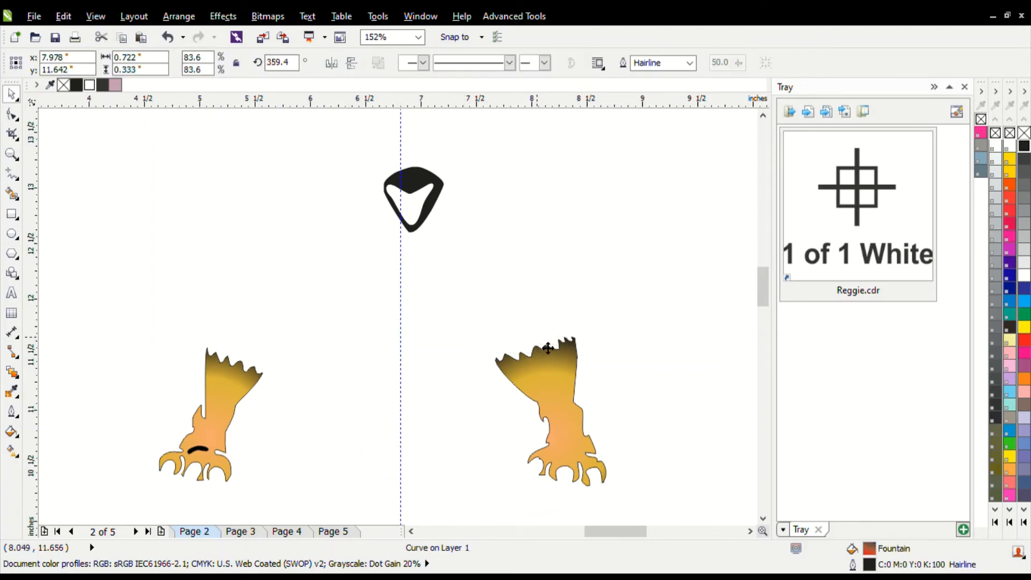
Clear the black curved mark from the foot left of the guideline.
{"action": "left_click", "coordinate": [198, 452]}
{"action": "key", "text": "Delete"}
{"action": "key", "text": "ctrl+z"}
{"action": "left_click_drag", "start_coordinate": [118, 419], "coordinate": [244, 459]}
Fill both gold legs with solid black.
{"action": "left_click", "coordinate": [220, 417]}
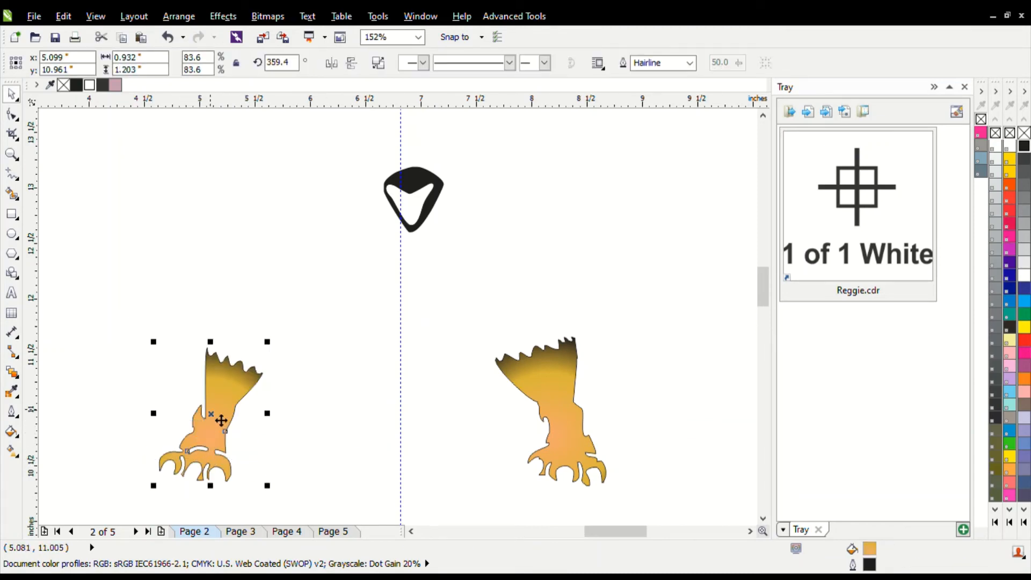
{"action": "left_click", "coordinate": [568, 379], "text": "shift"}
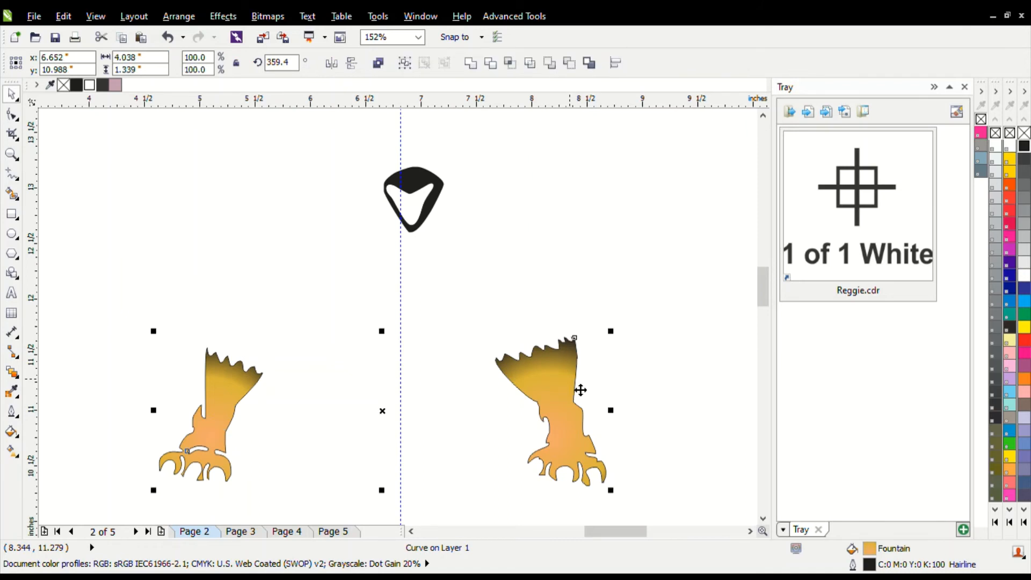
{"action": "left_click", "coordinate": [1024, 146]}
{"action": "scroll", "coordinate": [359, 207], "scroll_direction": "down", "scroll_amount": 1}
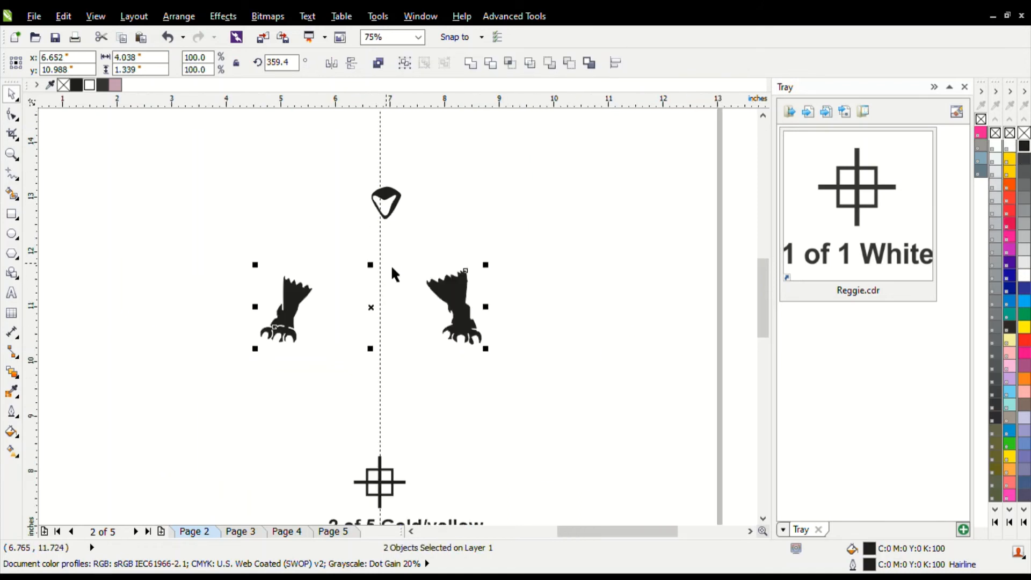
{"action": "scroll", "coordinate": [378, 363], "scroll_direction": "down", "scroll_amount": 1}
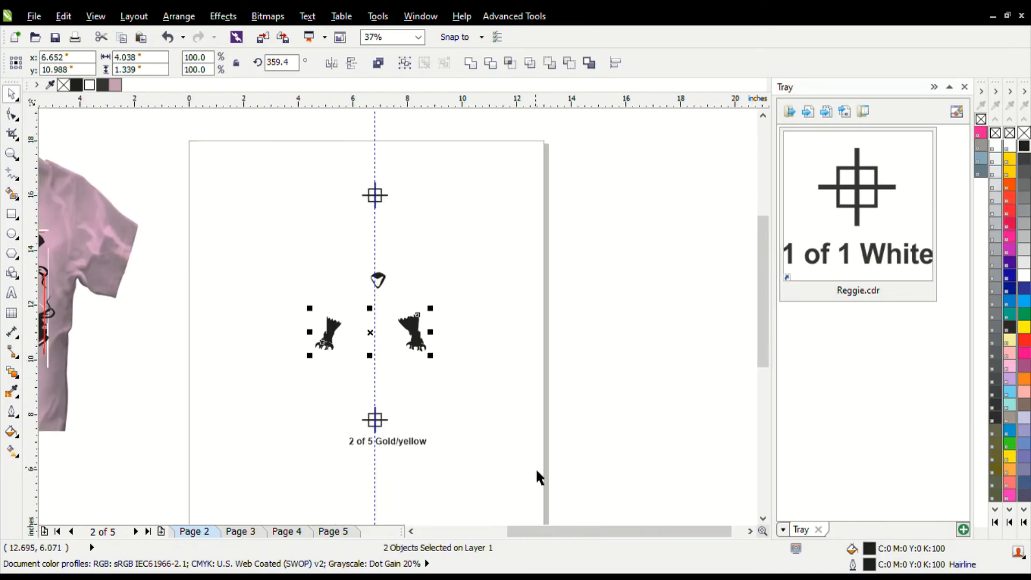
{"action": "left_click", "coordinate": [578, 441]}
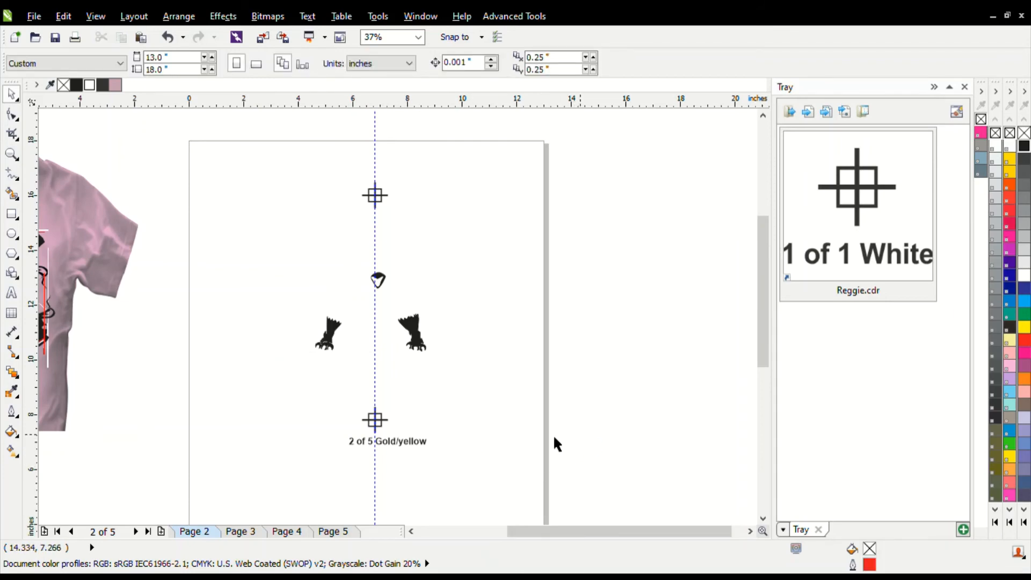
Switch to Page 1 and move the T-shirt mockup farther up and away from the page.
{"action": "left_click_drag", "start_coordinate": [403, 532], "coordinate": [492, 534]}
{"action": "left_click", "coordinate": [191, 531]}
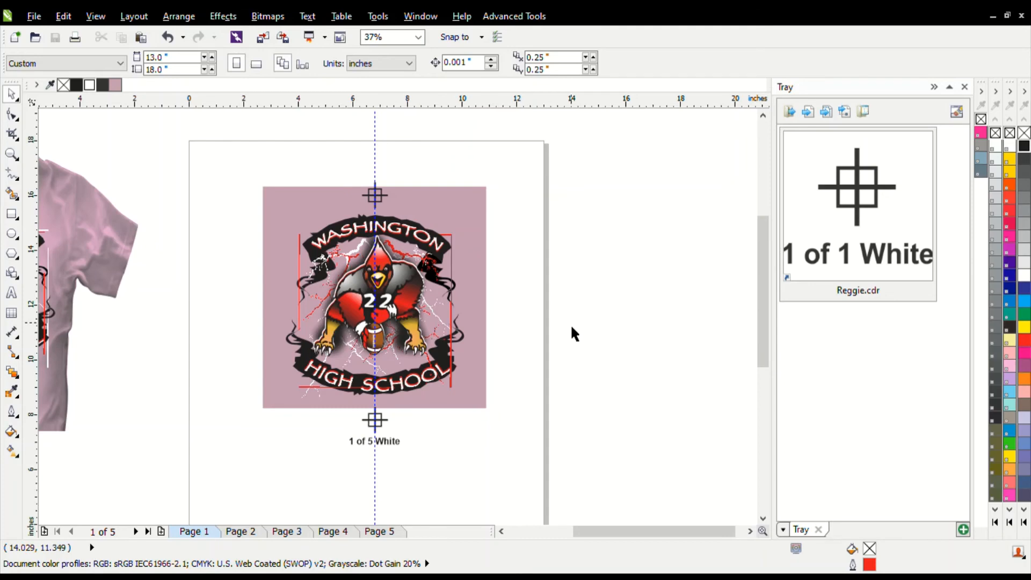
{"action": "scroll", "coordinate": [256, 494], "scroll_direction": "down", "scroll_amount": 2}
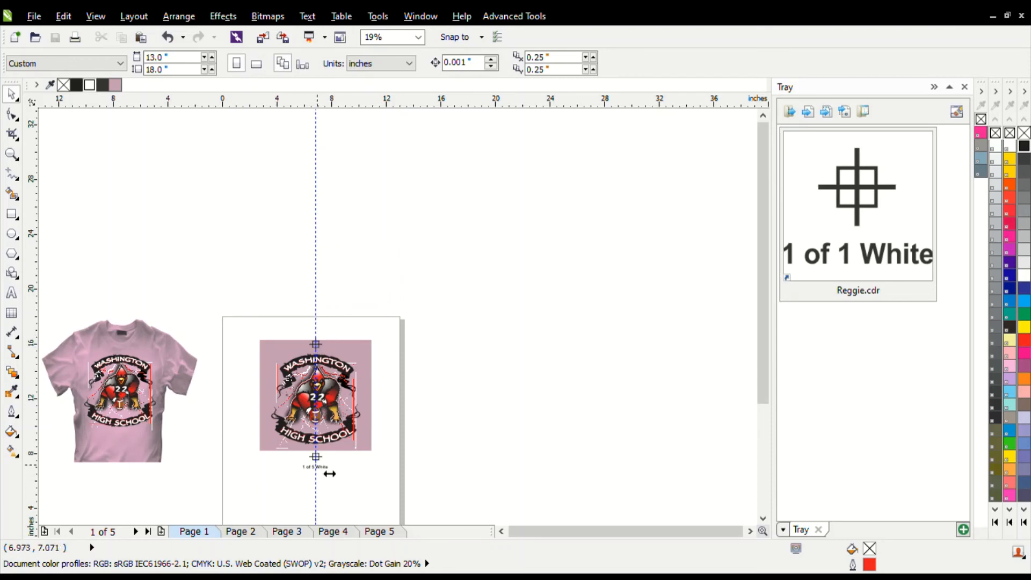
{"action": "scroll", "coordinate": [256, 410], "scroll_direction": "down", "scroll_amount": 2}
{"action": "left_click_drag", "start_coordinate": [243, 357], "coordinate": [140, 465]}
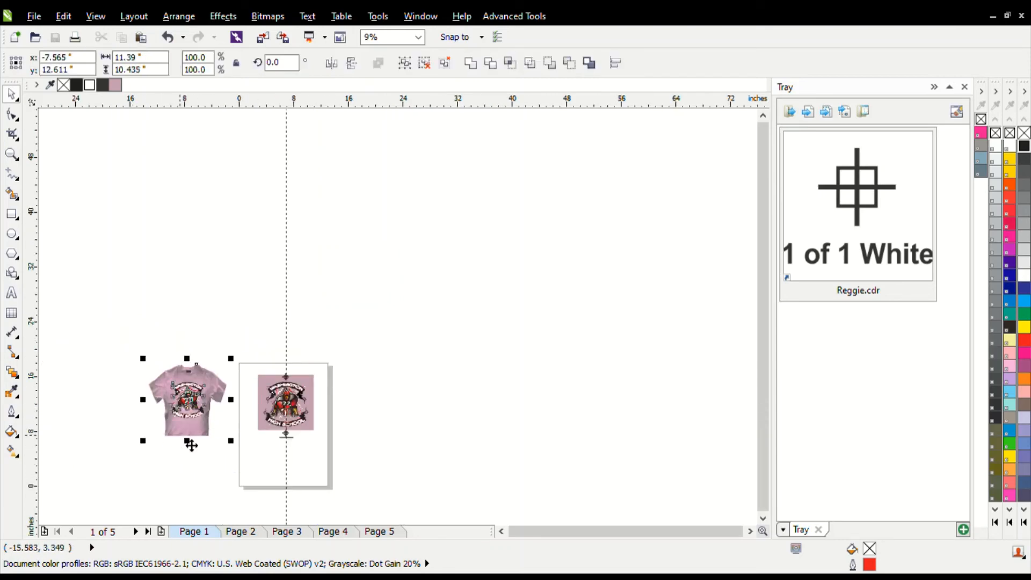
{"action": "left_click_drag", "start_coordinate": [195, 442], "coordinate": [149, 338]}
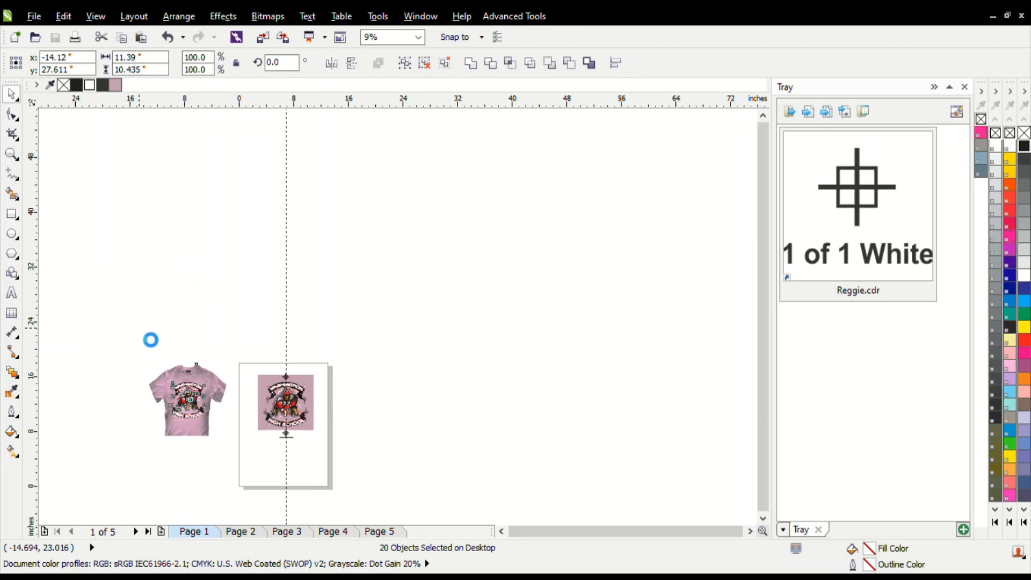
Place a copy of the full artwork with its registration marks and label just left of the page.
{"action": "left_click_drag", "start_coordinate": [374, 345], "coordinate": [230, 448]}
{"action": "left_click_drag", "start_coordinate": [320, 414], "coordinate": [163, 409]}
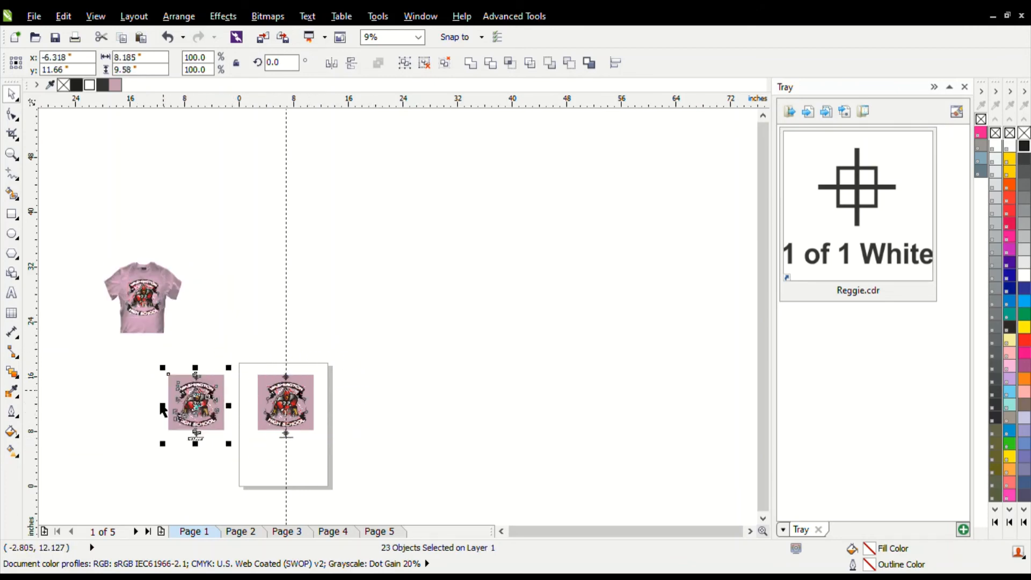
{"action": "left_click_drag", "start_coordinate": [160, 365], "coordinate": [260, 451]}
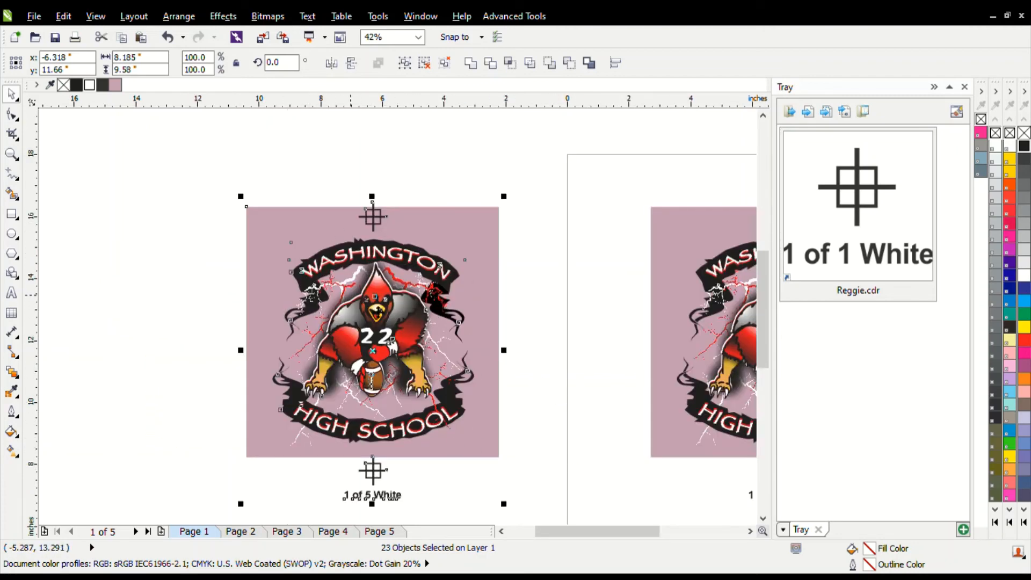
{"action": "scroll", "coordinate": [270, 292], "scroll_direction": "down", "scroll_amount": 2}
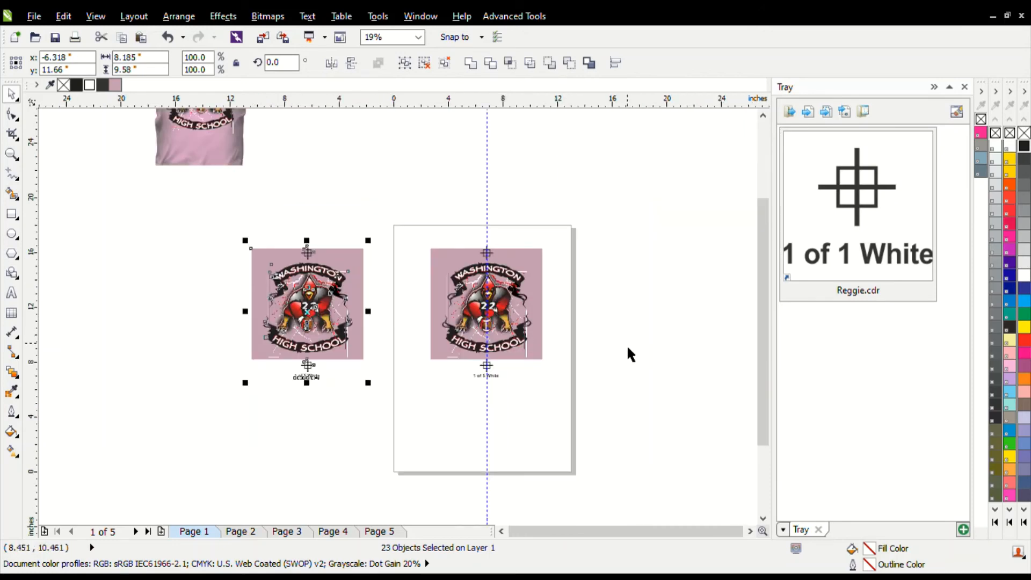
{"action": "key", "text": "z"}
{"action": "left_click_drag", "start_coordinate": [380, 214], "coordinate": [589, 403]}
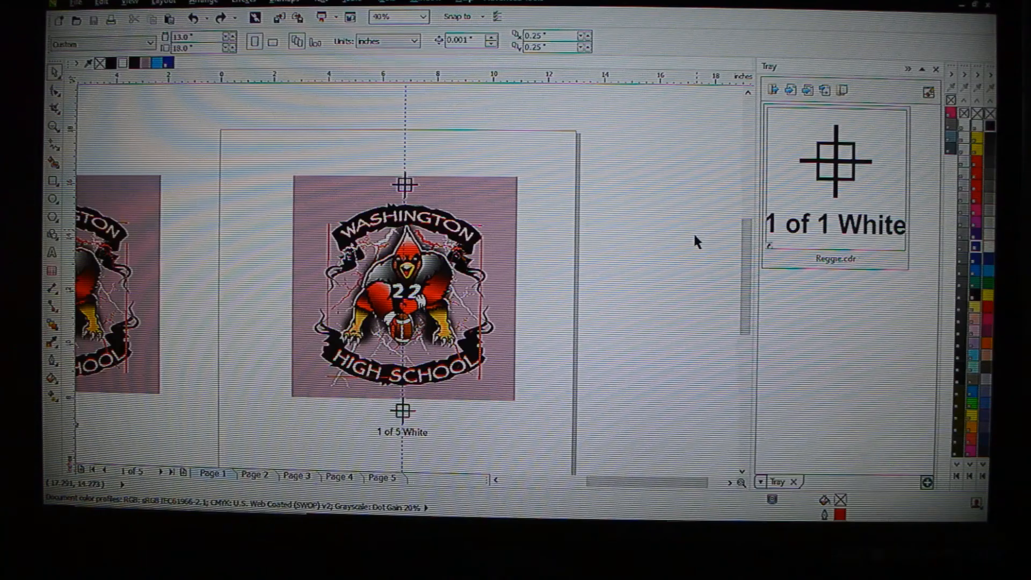
Convert the page's mascot and lettering artwork to a 300 dpi Grayscale (8-bit) bitmap with anti-aliasing and a transparent background.
{"action": "left_click_drag", "start_coordinate": [260, 185], "coordinate": [565, 404]}
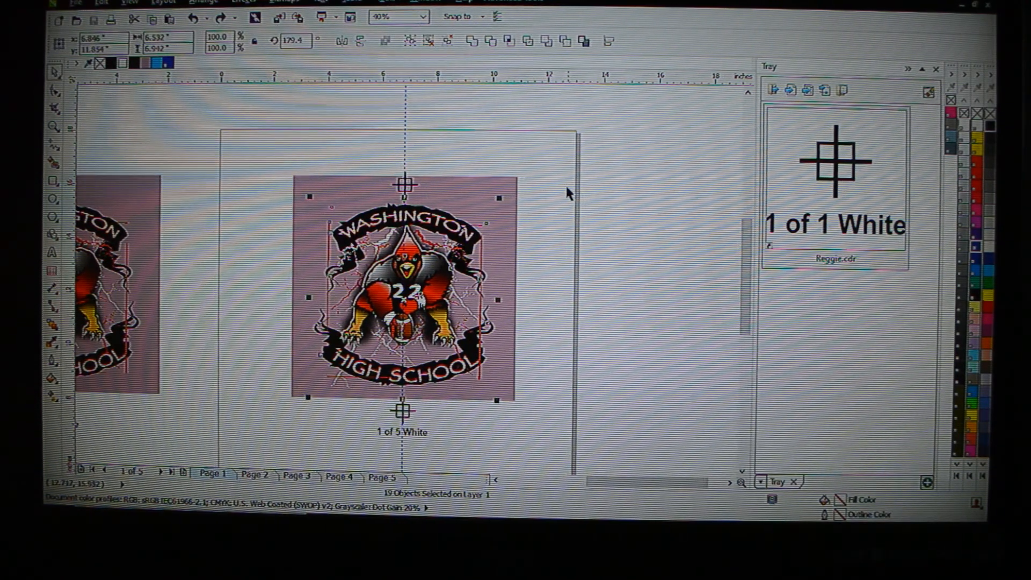
{"action": "left_click", "coordinate": [284, 2]}
{"action": "left_click", "coordinate": [314, 1]}
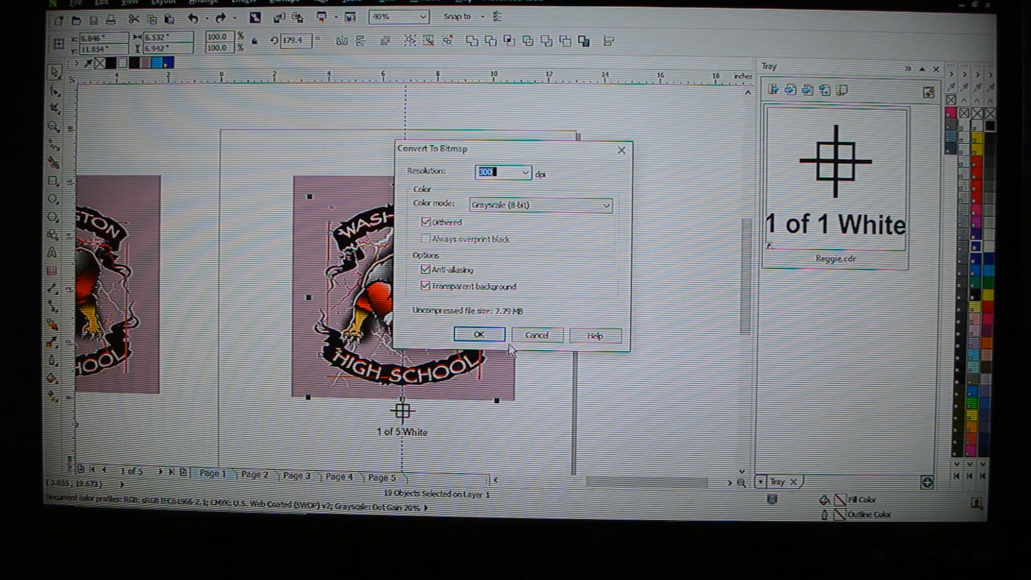
{"action": "left_click", "coordinate": [488, 335]}
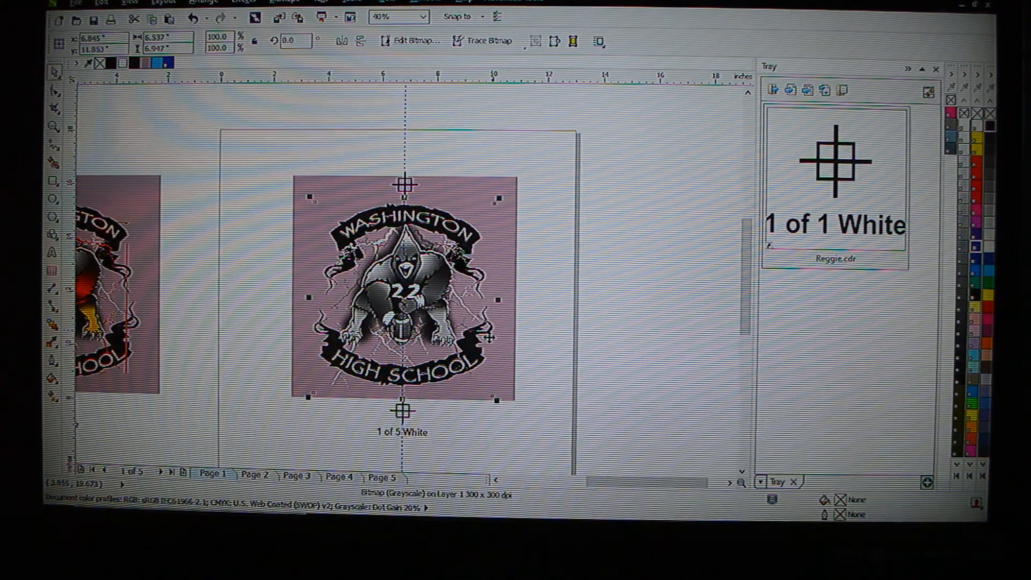
Invert the grayscale artwork bitmap and delete the pink background rectangle behind it.
{"action": "left_click", "coordinate": [243, 1]}
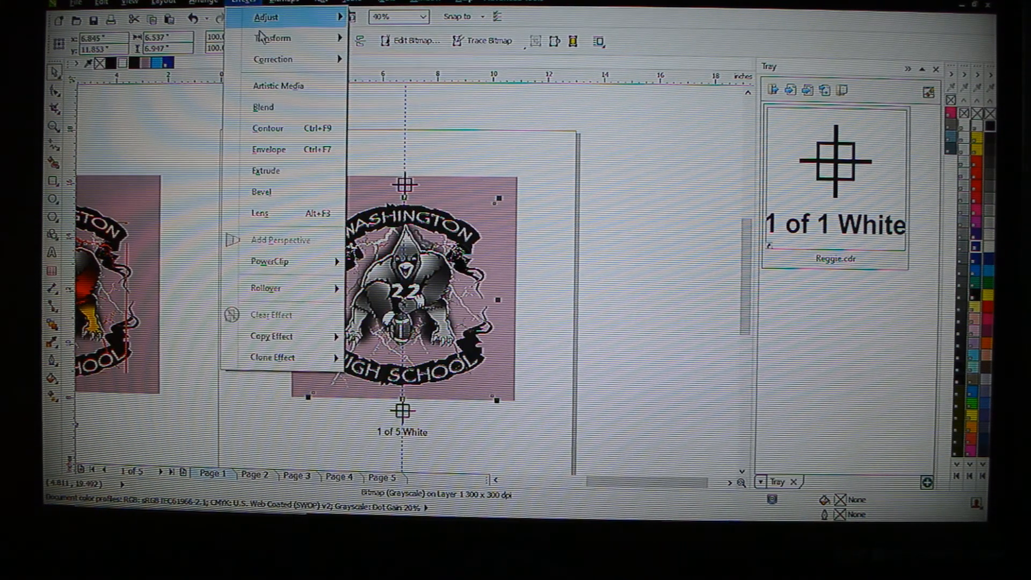
{"action": "mouse_move", "coordinate": [260, 38]}
{"action": "left_click", "coordinate": [388, 62]}
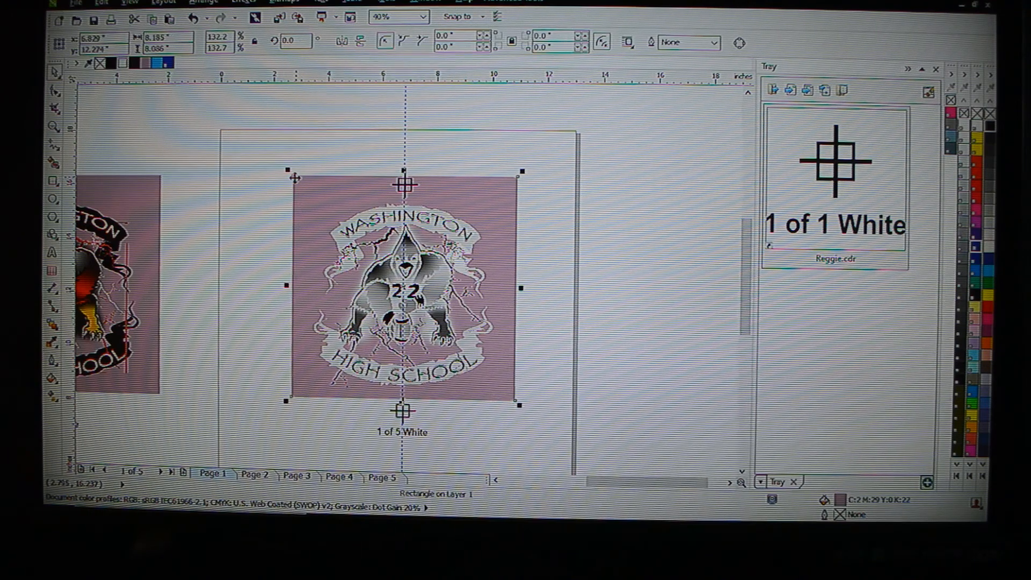
{"action": "left_click", "coordinate": [294, 180]}
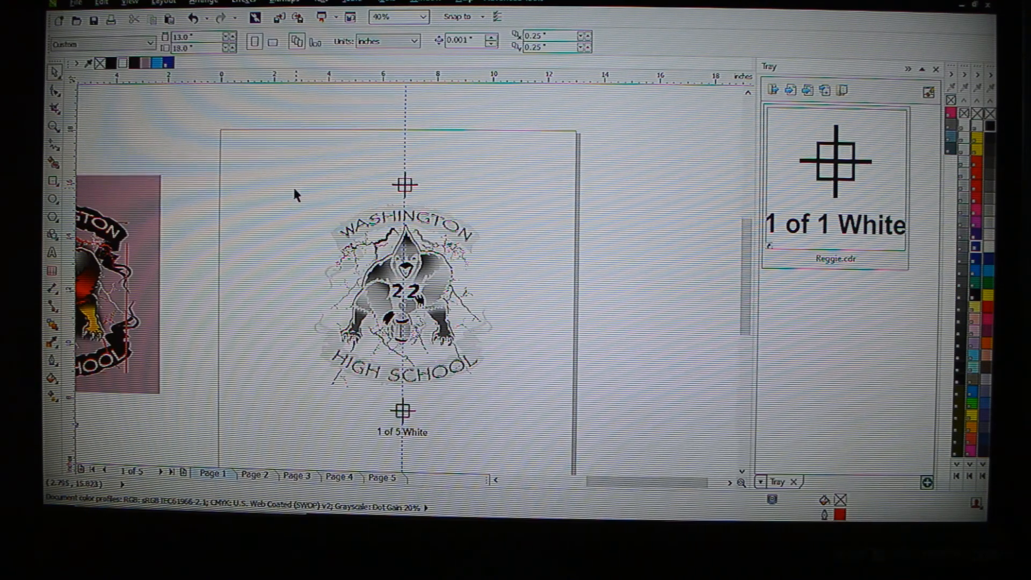
{"action": "left_click_drag", "start_coordinate": [281, 161], "coordinate": [531, 453]}
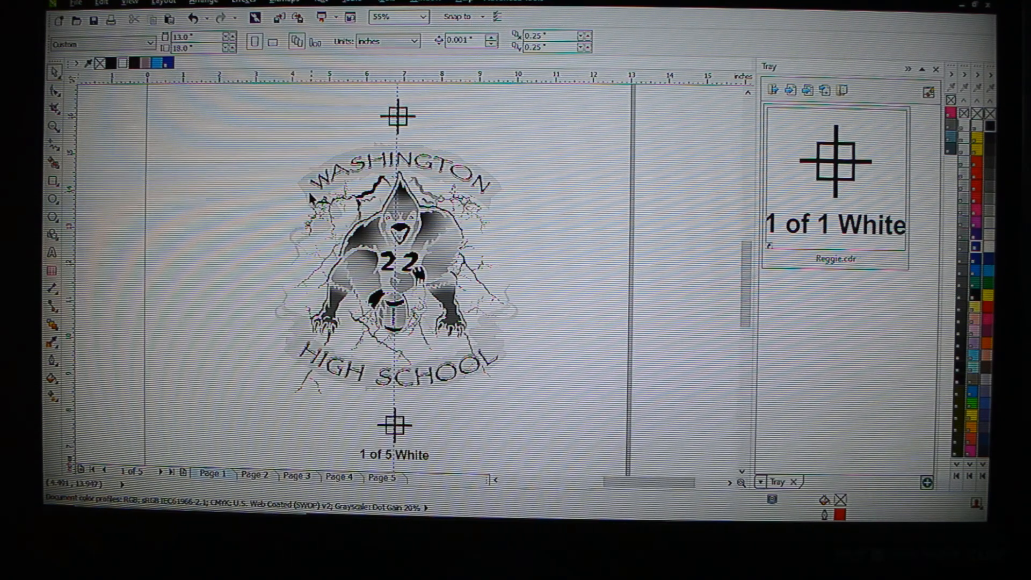
Apply a Tone Curve adjustment to the grayscale artwork bitmap, with curve points at about X 72, Y 42 and X 191, Y 243.
{"action": "left_click", "coordinate": [311, 200]}
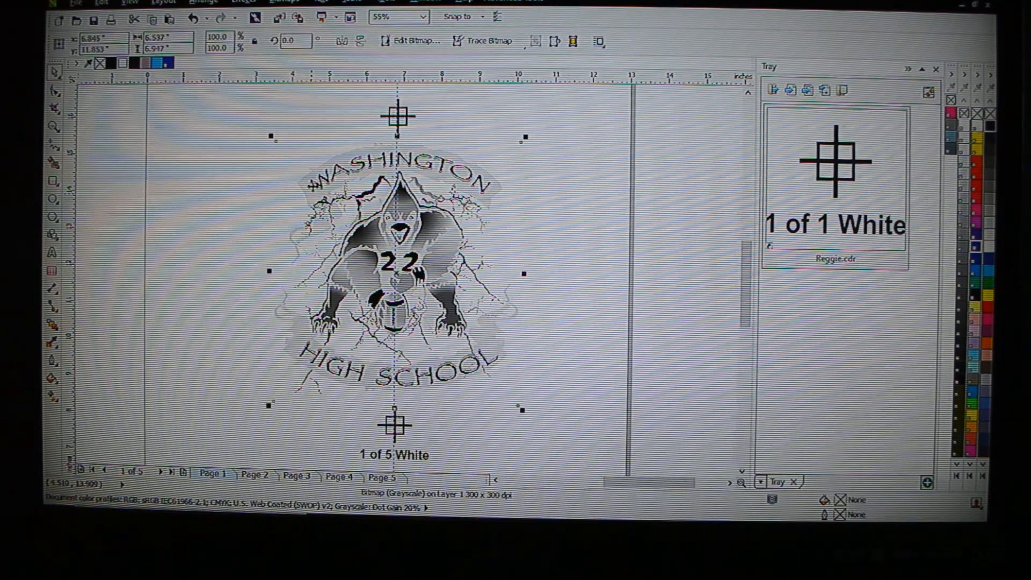
{"action": "left_click", "coordinate": [272, 3]}
{"action": "left_click", "coordinate": [244, 2]}
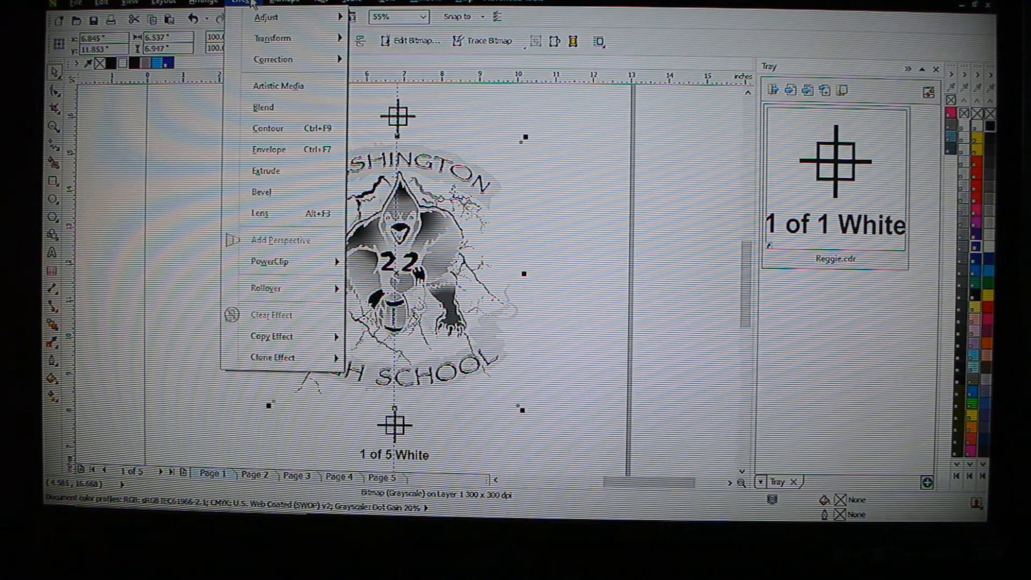
{"action": "mouse_move", "coordinate": [271, 21]}
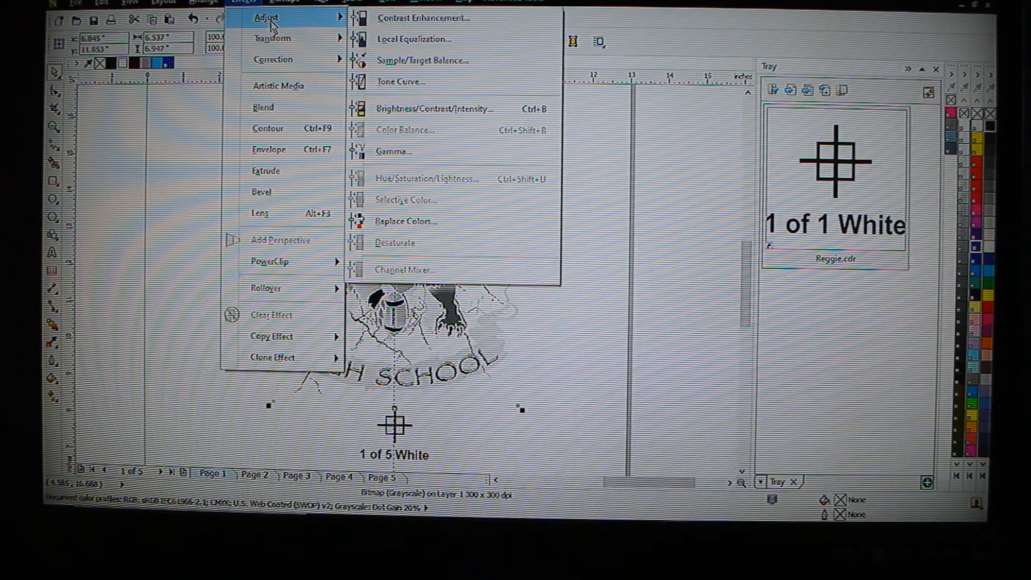
{"action": "left_click", "coordinate": [414, 83]}
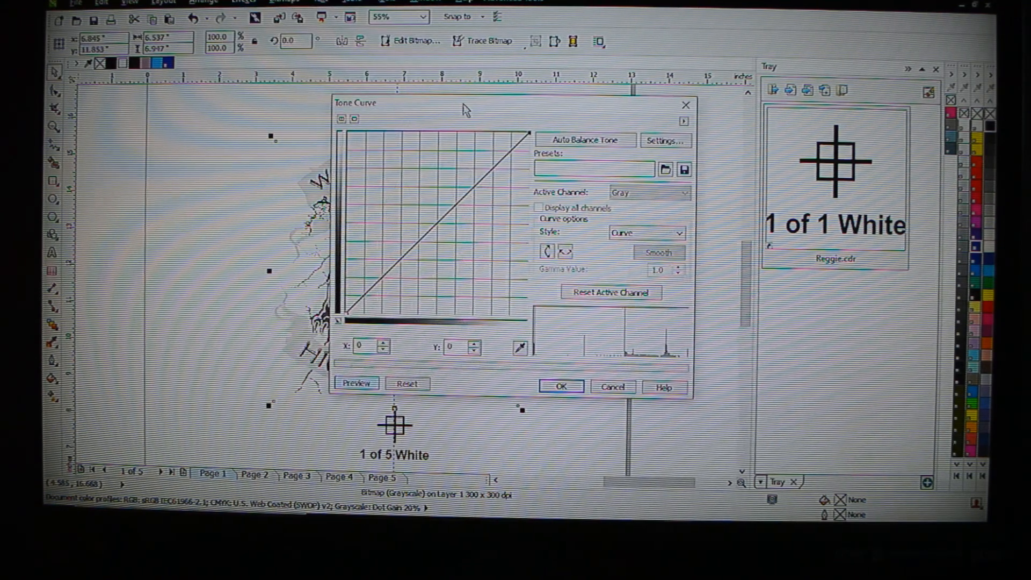
{"action": "left_click_drag", "start_coordinate": [459, 110], "coordinate": [588, 110]}
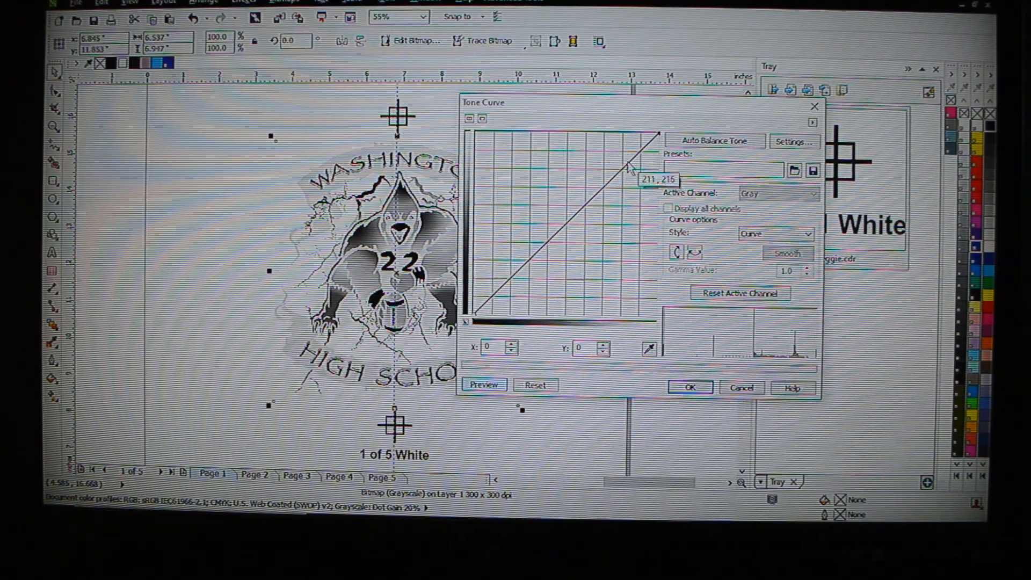
{"action": "left_click_drag", "start_coordinate": [627, 161], "coordinate": [624, 156]}
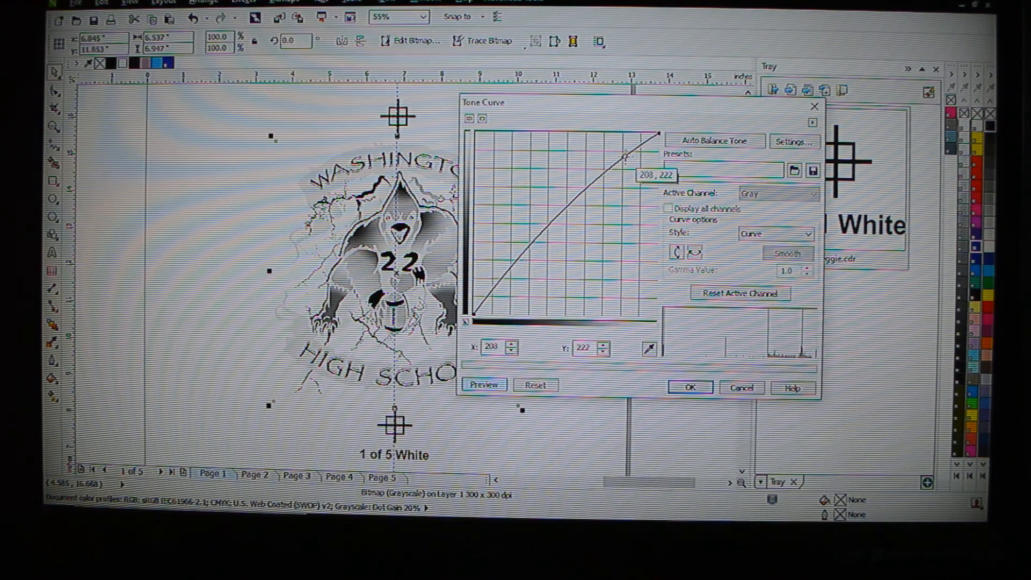
{"action": "left_click_drag", "start_coordinate": [523, 262], "coordinate": [523, 282]}
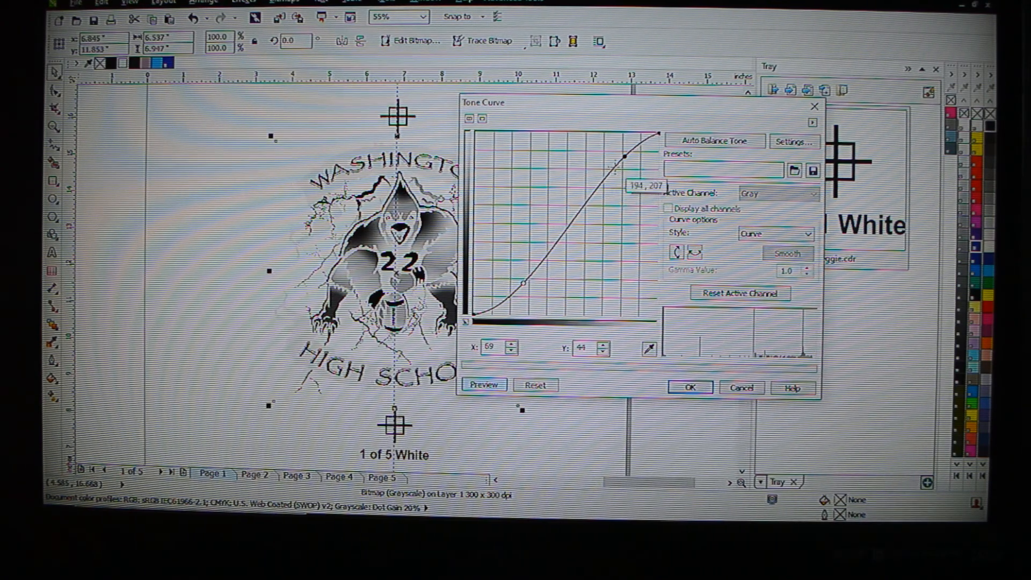
{"action": "left_click_drag", "start_coordinate": [625, 156], "coordinate": [616, 142]}
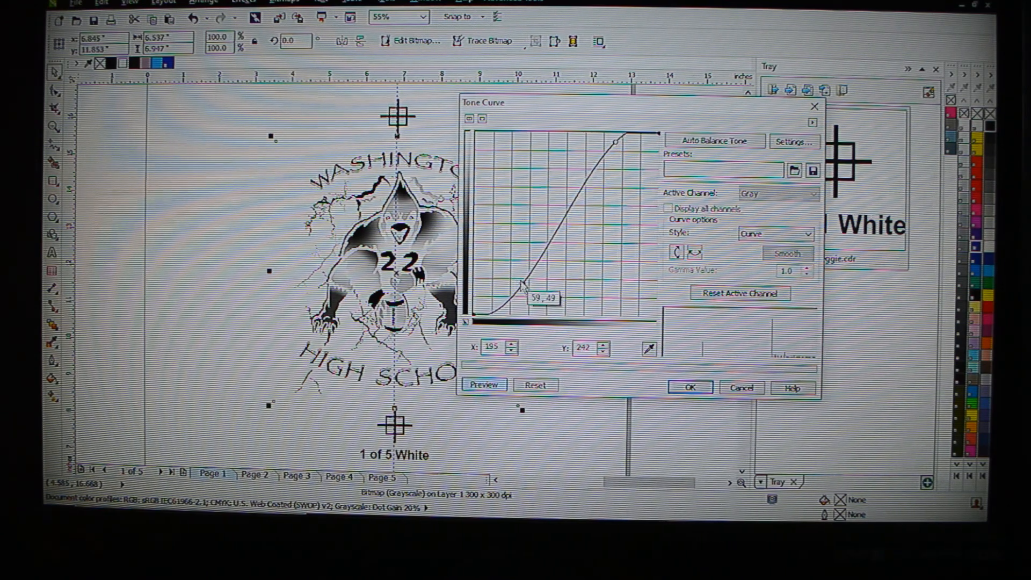
{"action": "left_click_drag", "start_coordinate": [520, 280], "coordinate": [525, 285]}
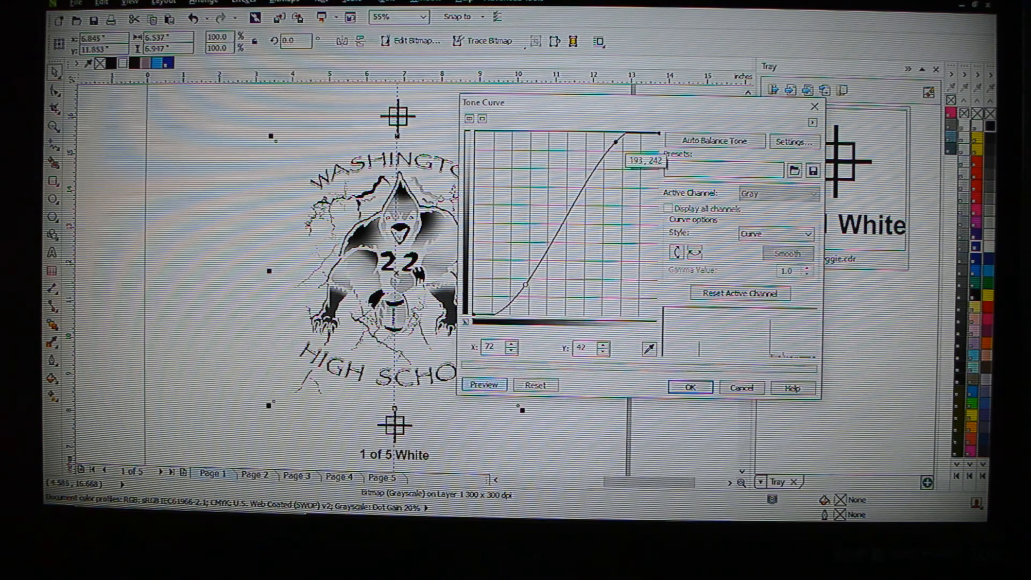
{"action": "left_click_drag", "start_coordinate": [615, 141], "coordinate": [612, 141]}
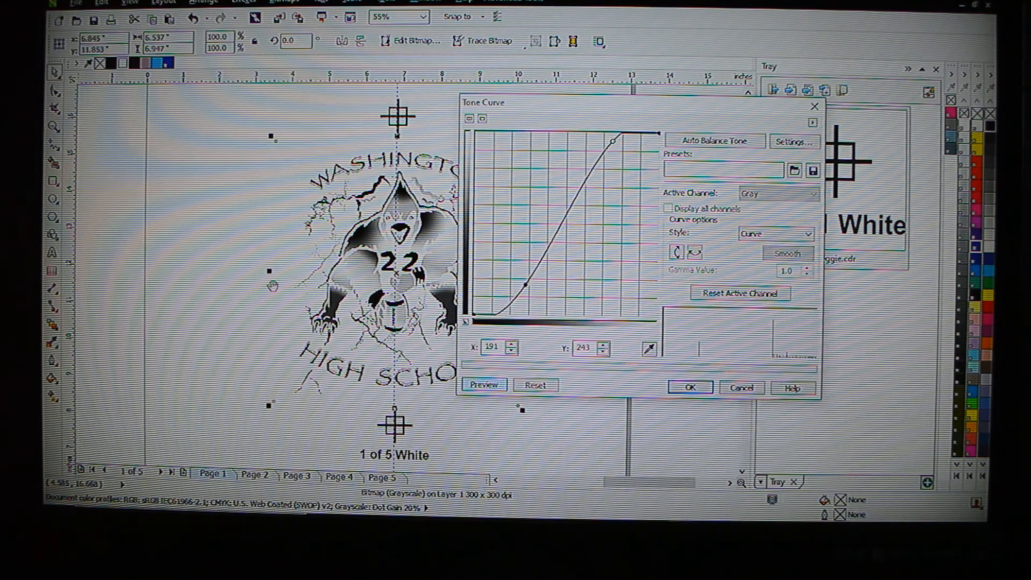
{"action": "left_click", "coordinate": [690, 387]}
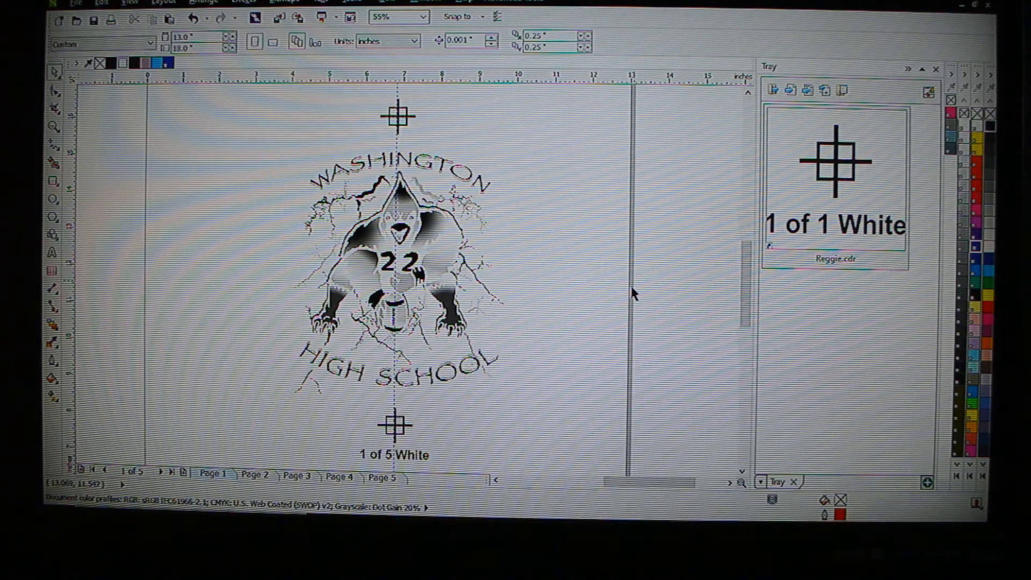